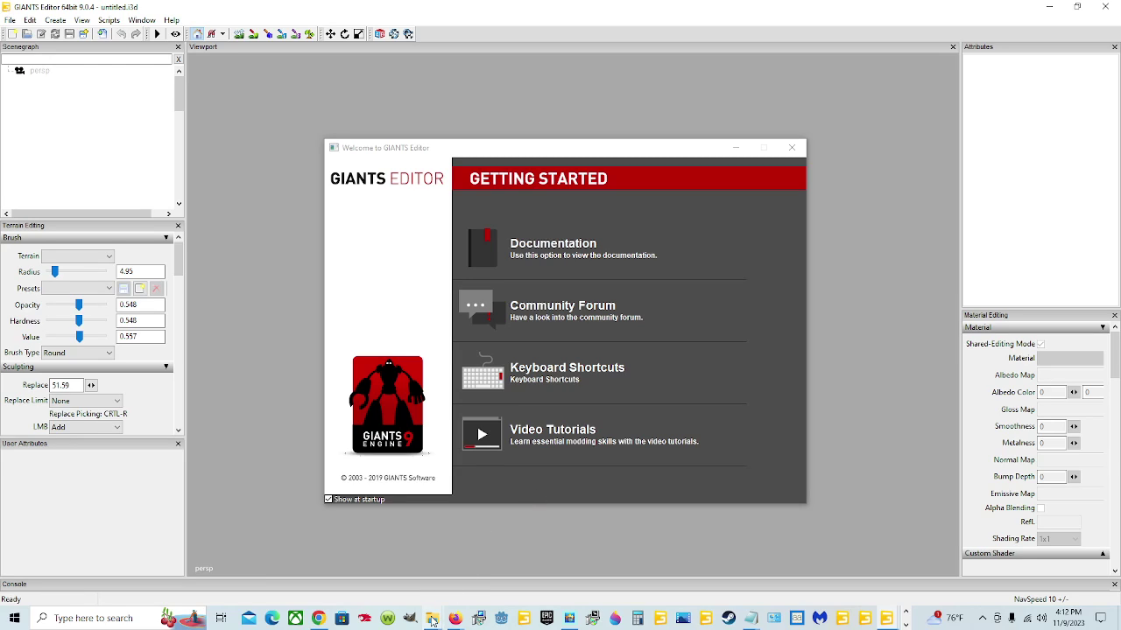
# Step: Bring the Downloads File Explorer window up from the taskbar, in front of GIANTS Editor
pyautogui.moveTo(432, 620)
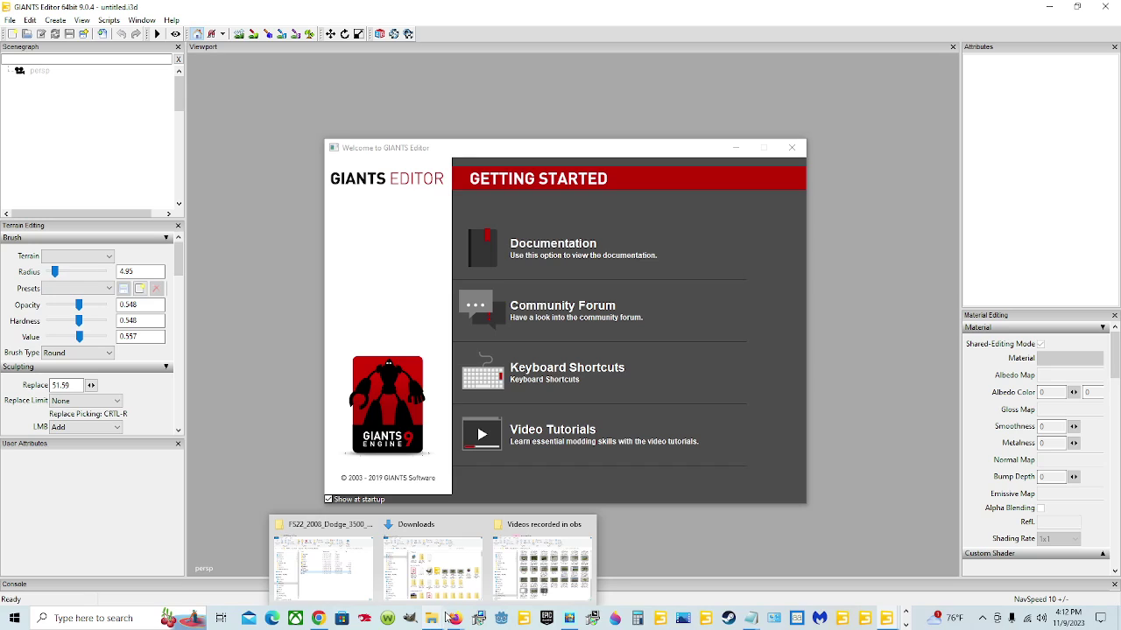
# Step: Bring the Downloads folder to the front, then switch to the GDN home page in Chrome
pyautogui.click(431, 557)
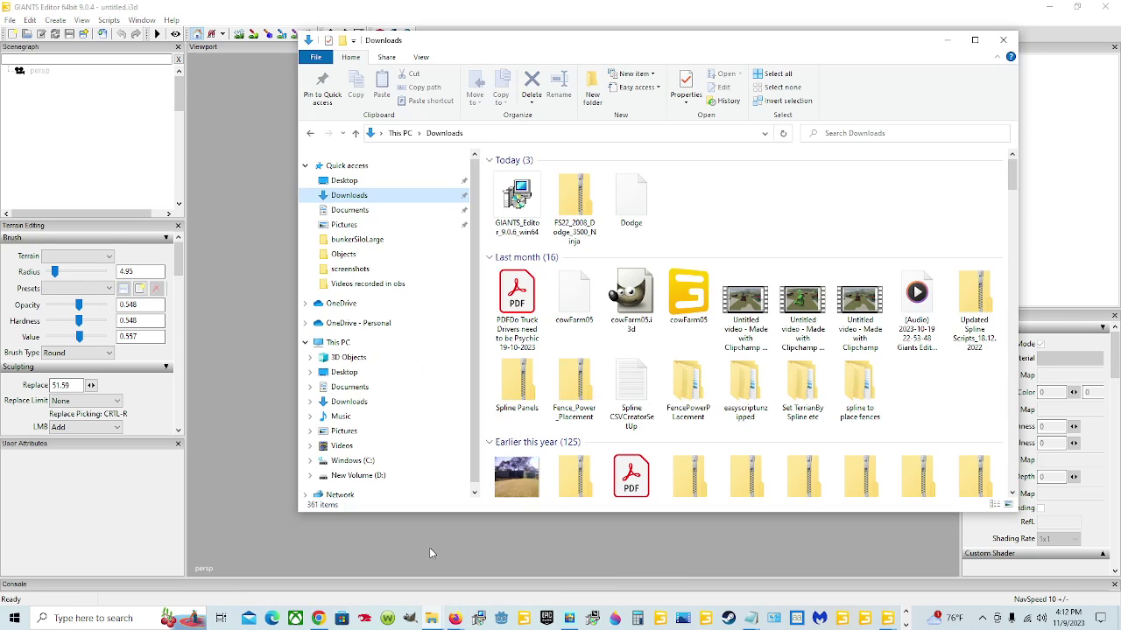
pyautogui.moveTo(318, 618)
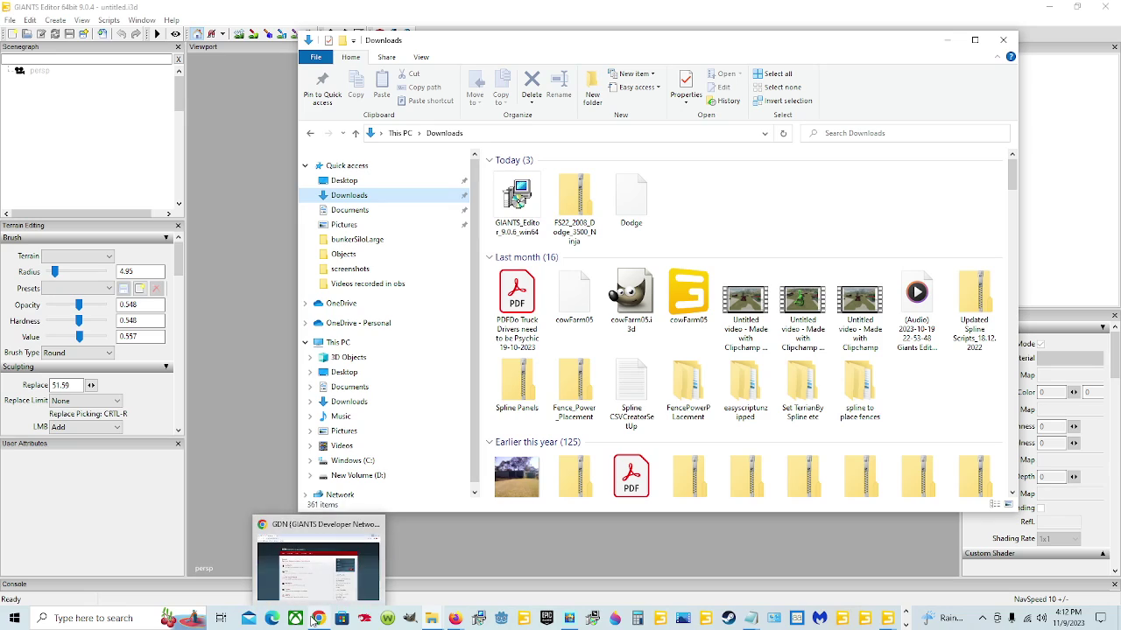
pyautogui.click(353, 535)
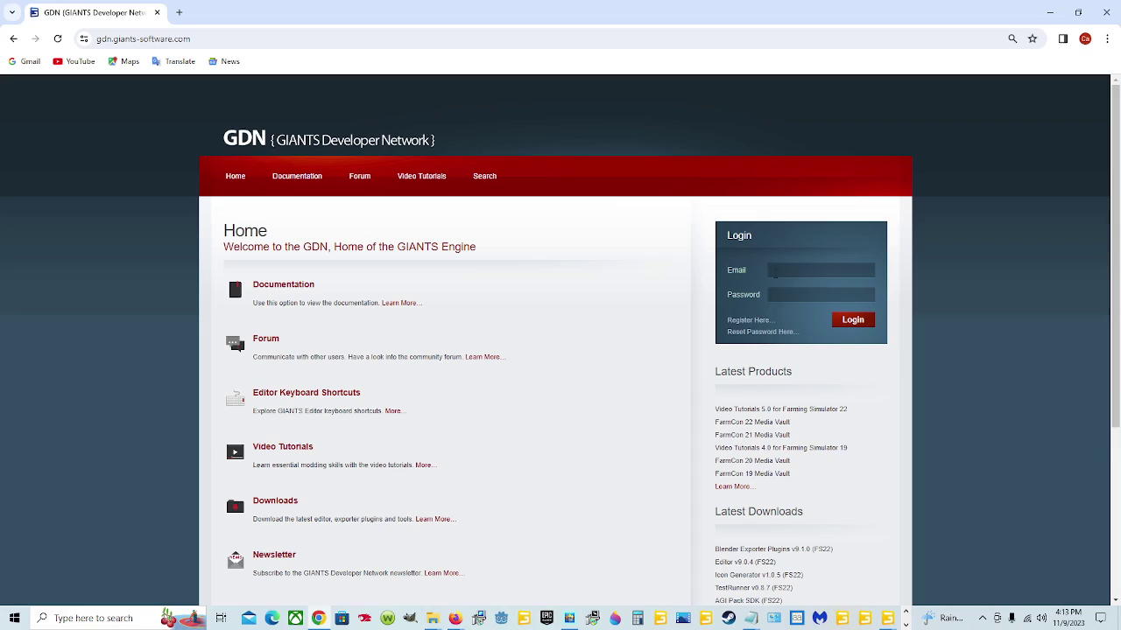
# Step: Open the GDN registration form and go through the User Name, Full Name and email fields
pyautogui.click(758, 324)
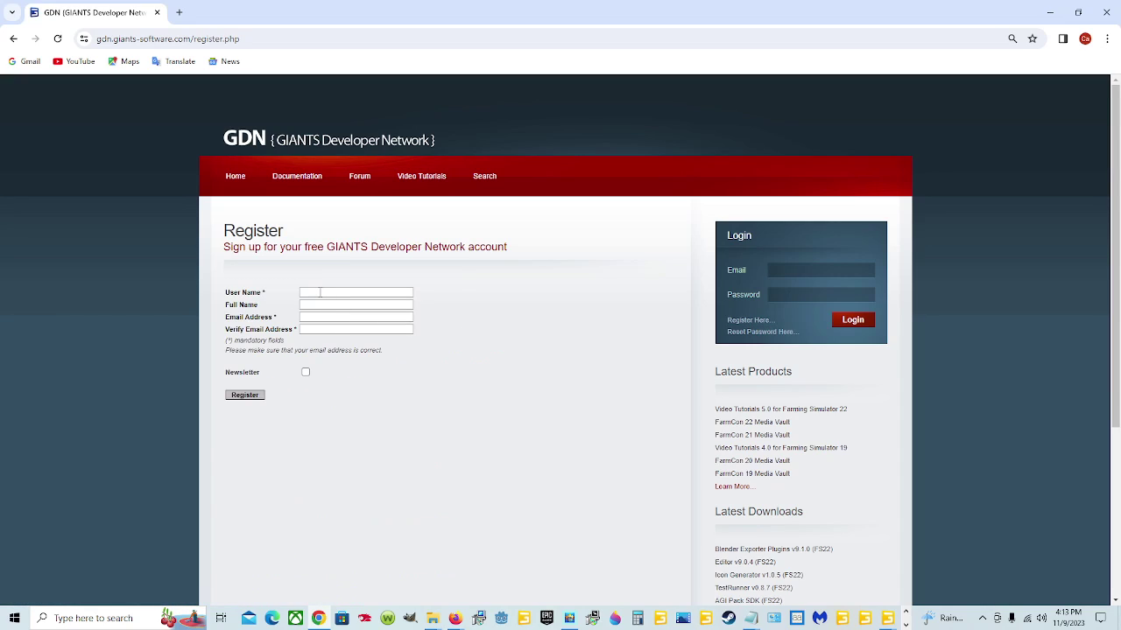
pyautogui.click(319, 293)
pyautogui.click(312, 304)
pyautogui.click(312, 317)
pyautogui.click(316, 331)
pyautogui.moveTo(454, 618)
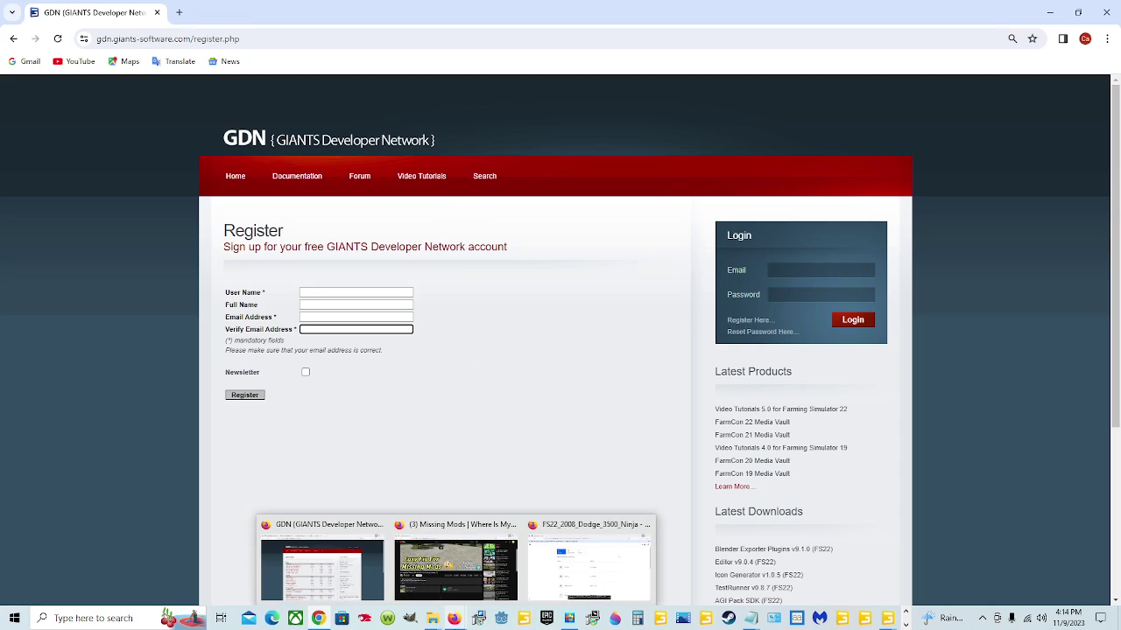
pyautogui.click(323, 565)
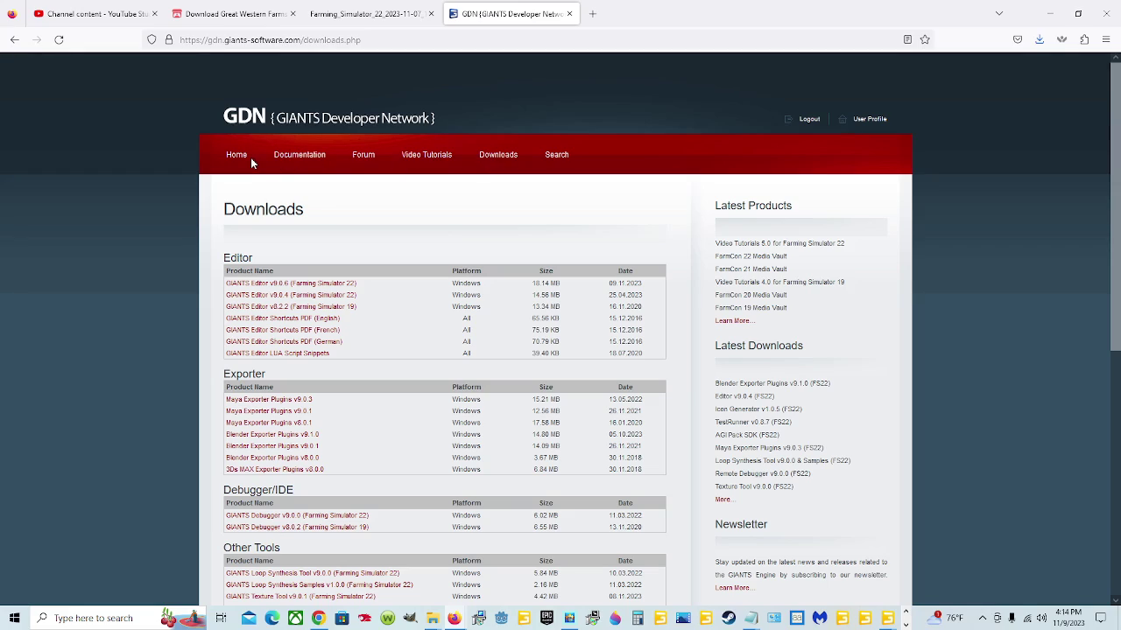
pyautogui.click(506, 157)
pyautogui.scroll(-2, 429, 405)
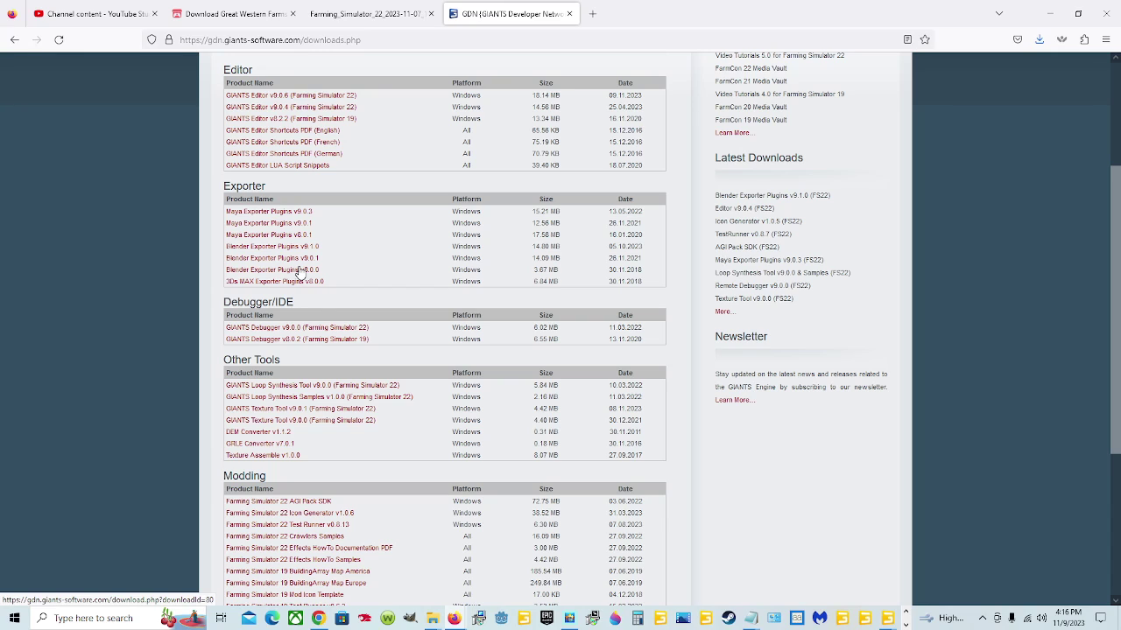
pyautogui.scroll(-3, 319, 314)
pyautogui.scroll(3, 320, 317)
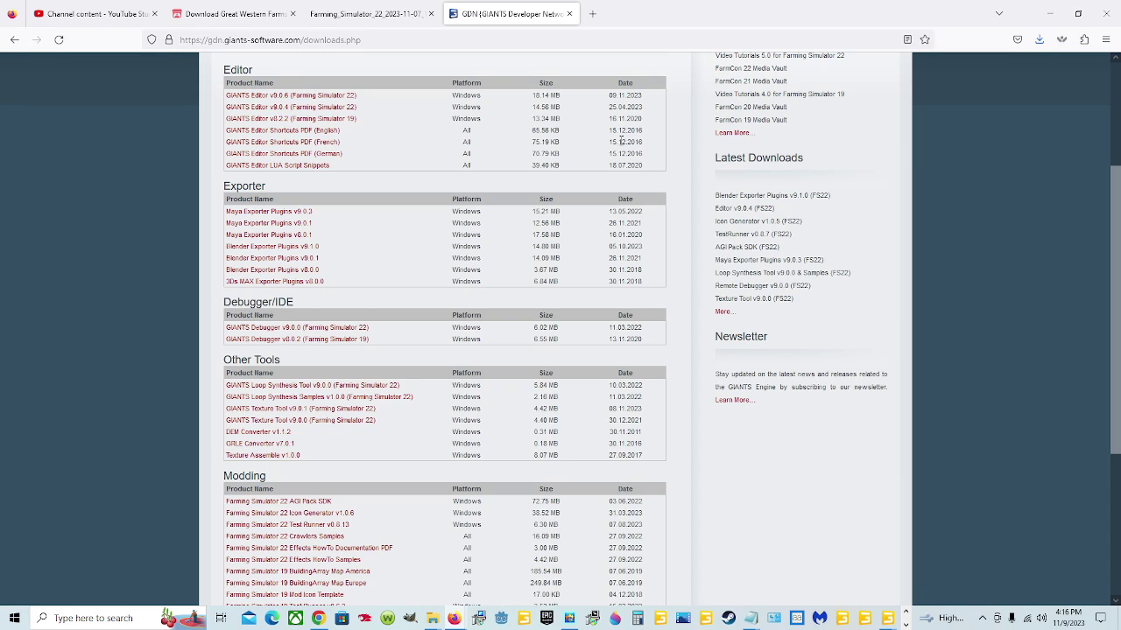
pyautogui.scroll(3, 621, 140)
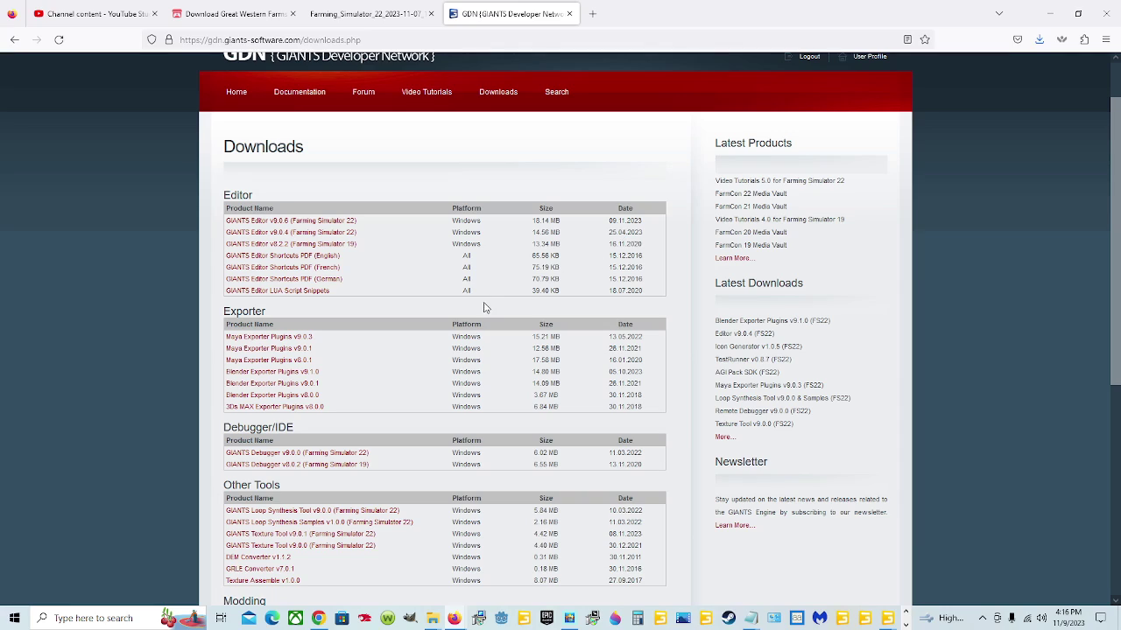
pyautogui.scroll(-9, 485, 307)
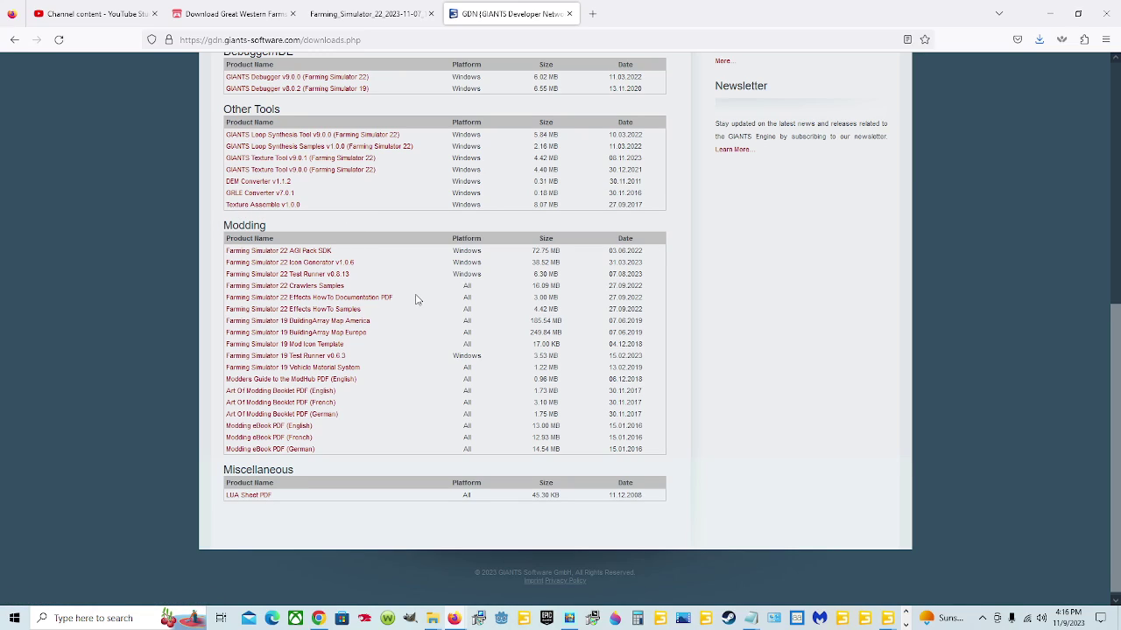
pyautogui.scroll(-1, 416, 299)
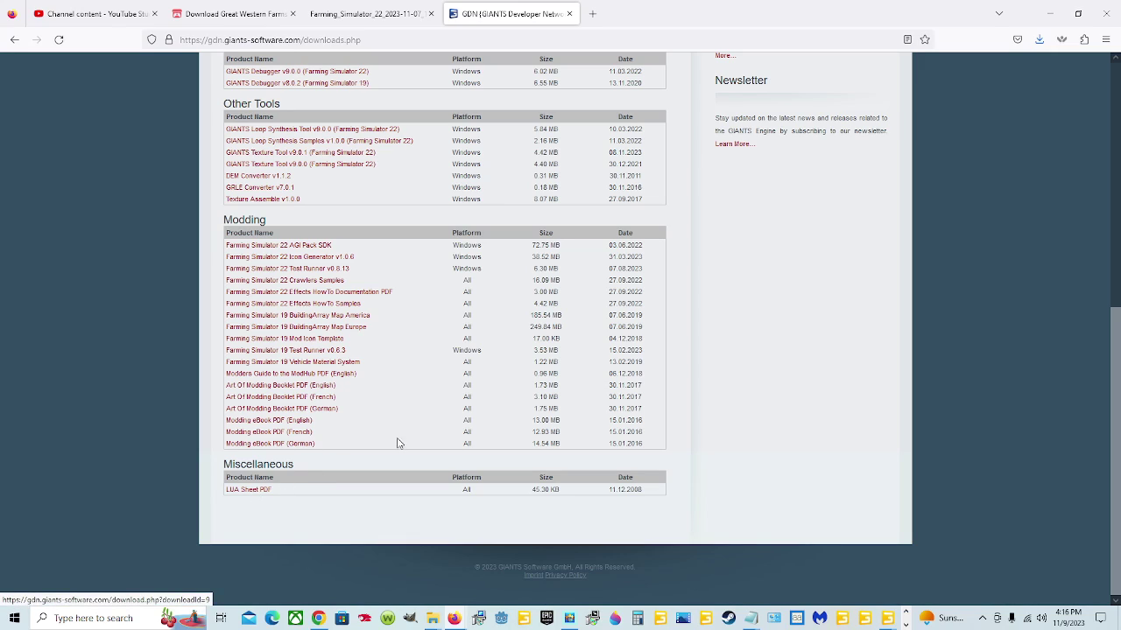
pyautogui.scroll(3, 436, 342)
pyautogui.scroll(2, 435, 342)
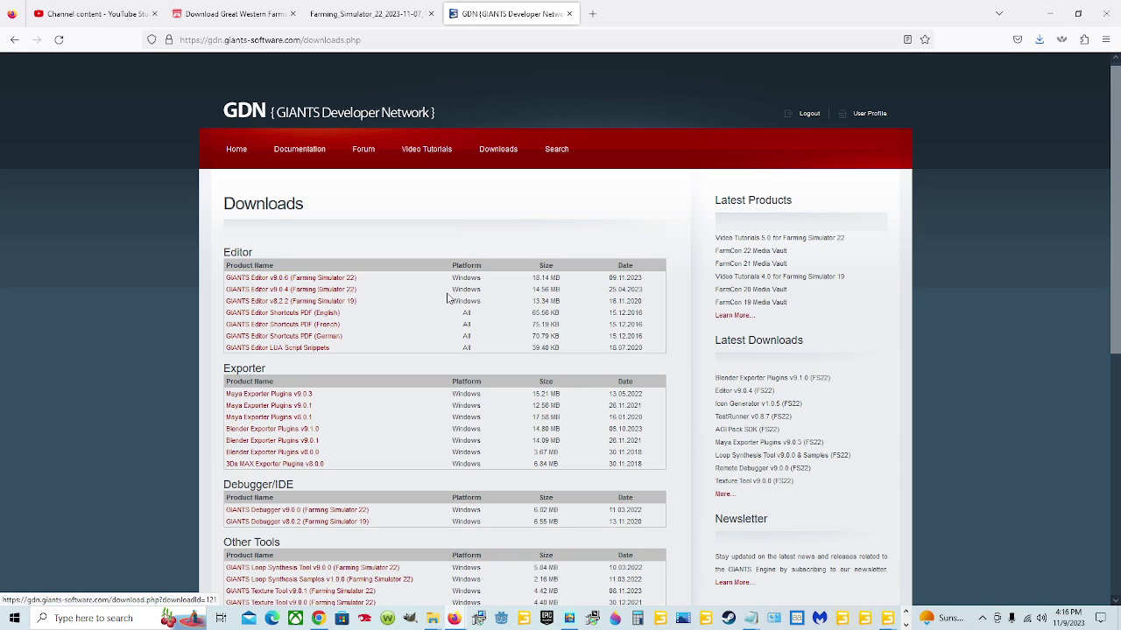
pyautogui.scroll(-1, 535, 300)
pyautogui.scroll(-1, 536, 299)
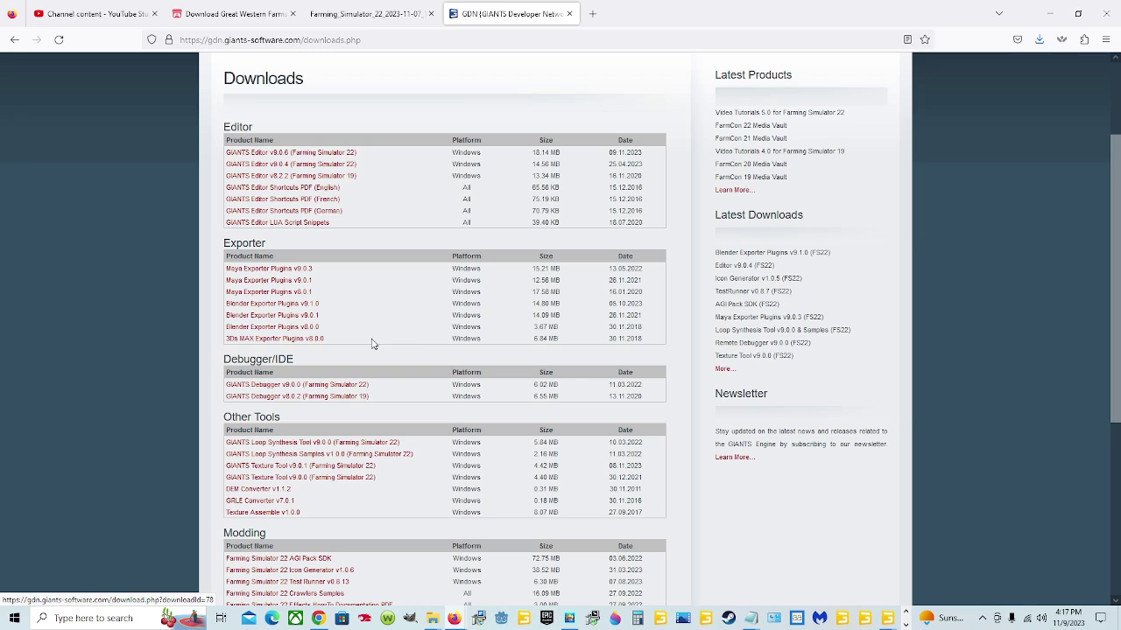
pyautogui.scroll(3, 415, 342)
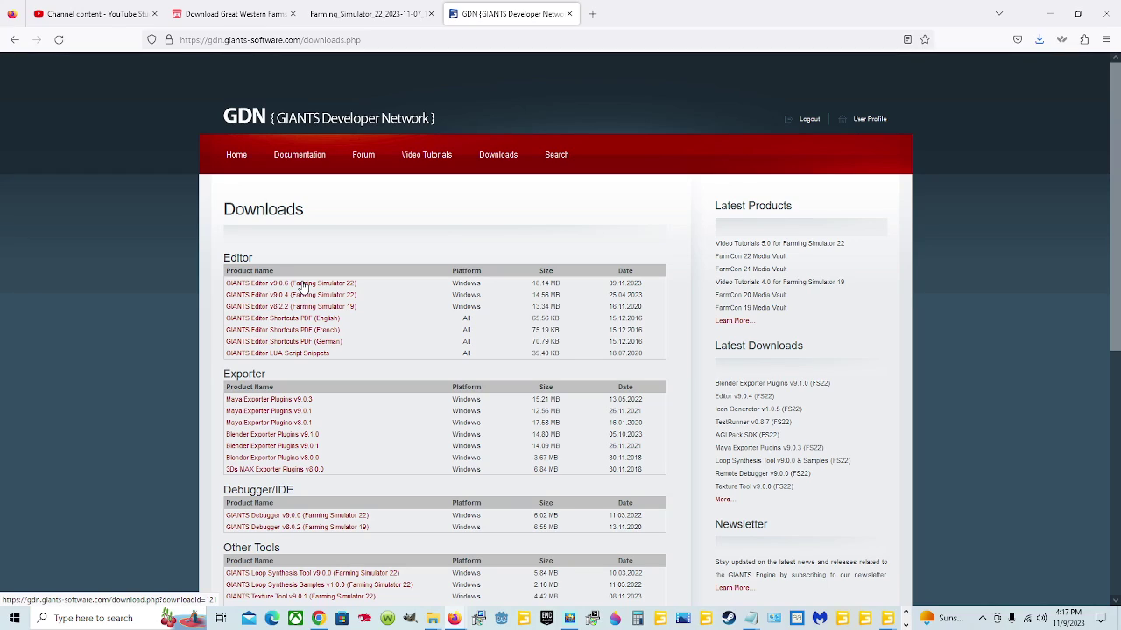
# Step: Check Firefox's recent downloads, then run the GIANTS_Editor_9.0.6_win64 installer from the Downloads folder
pyautogui.click(1039, 40)
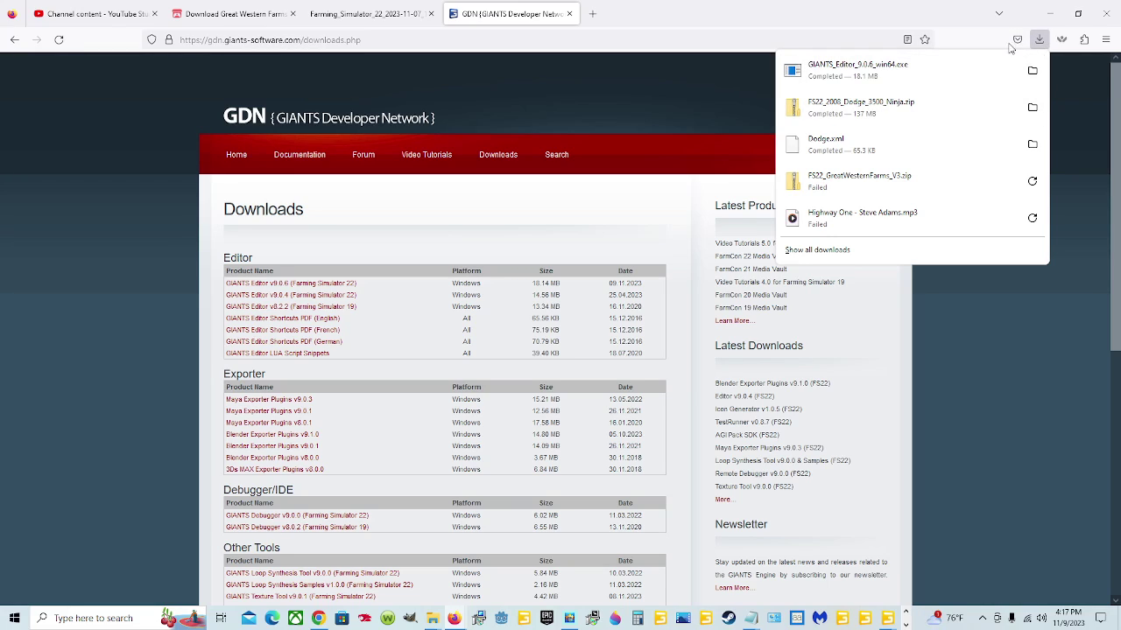
pyautogui.click(1039, 40)
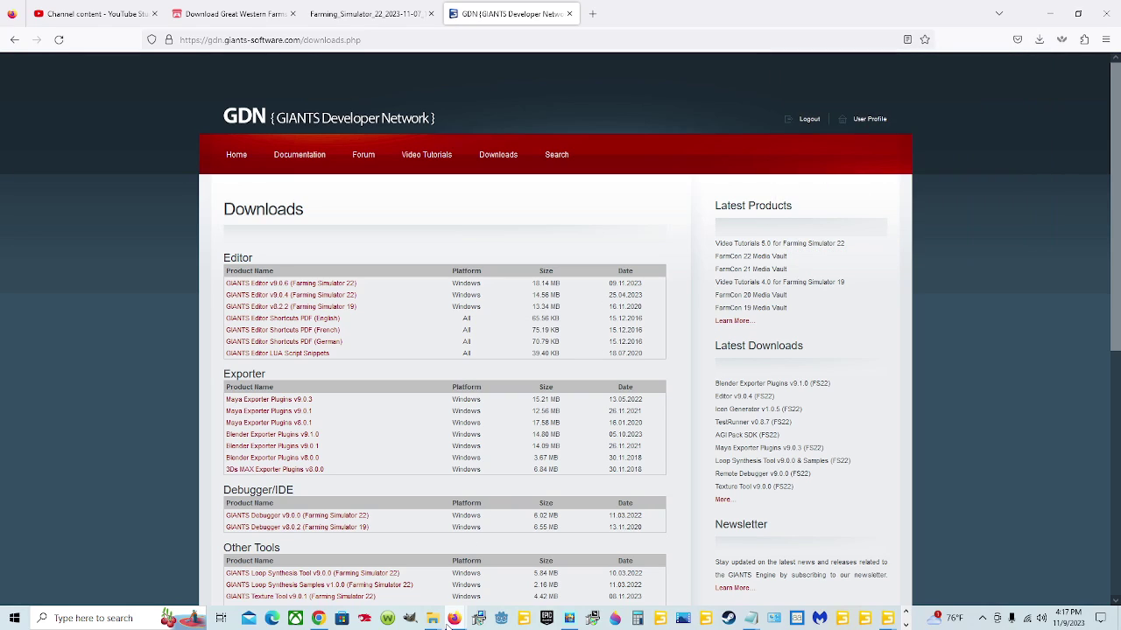
pyautogui.moveTo(447, 622)
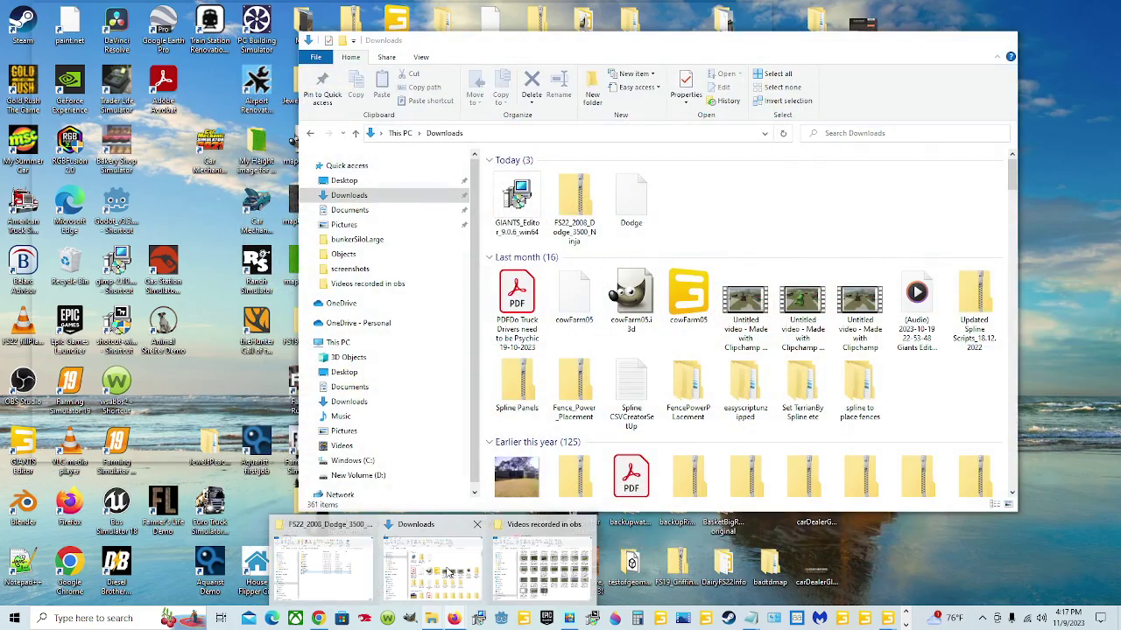
pyautogui.click(438, 564)
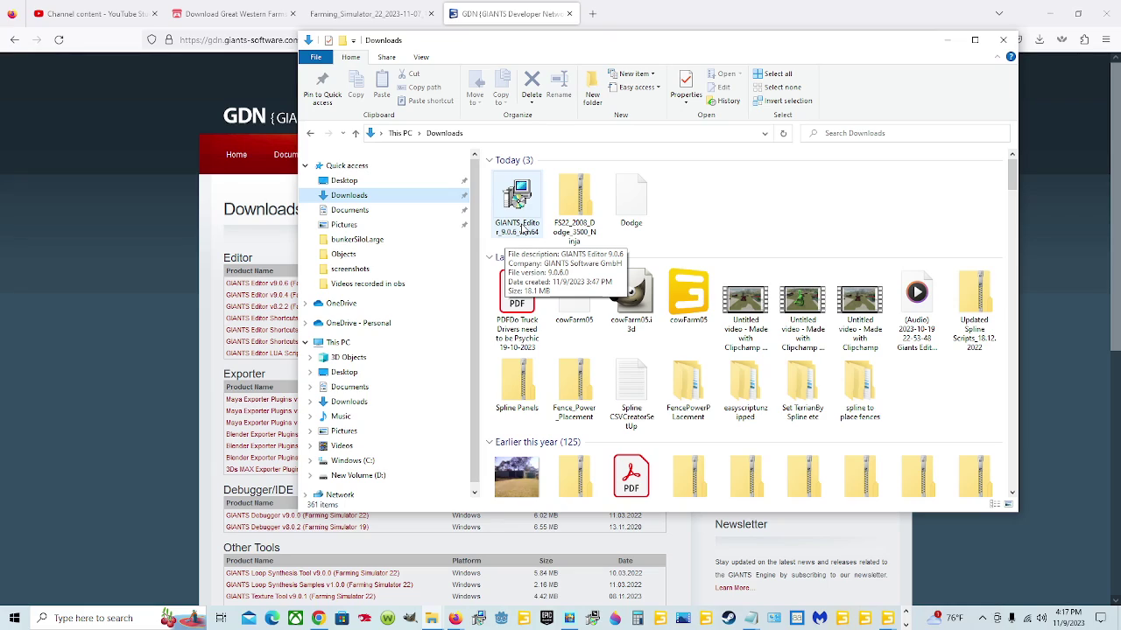
pyautogui.doubleClick(516, 202)
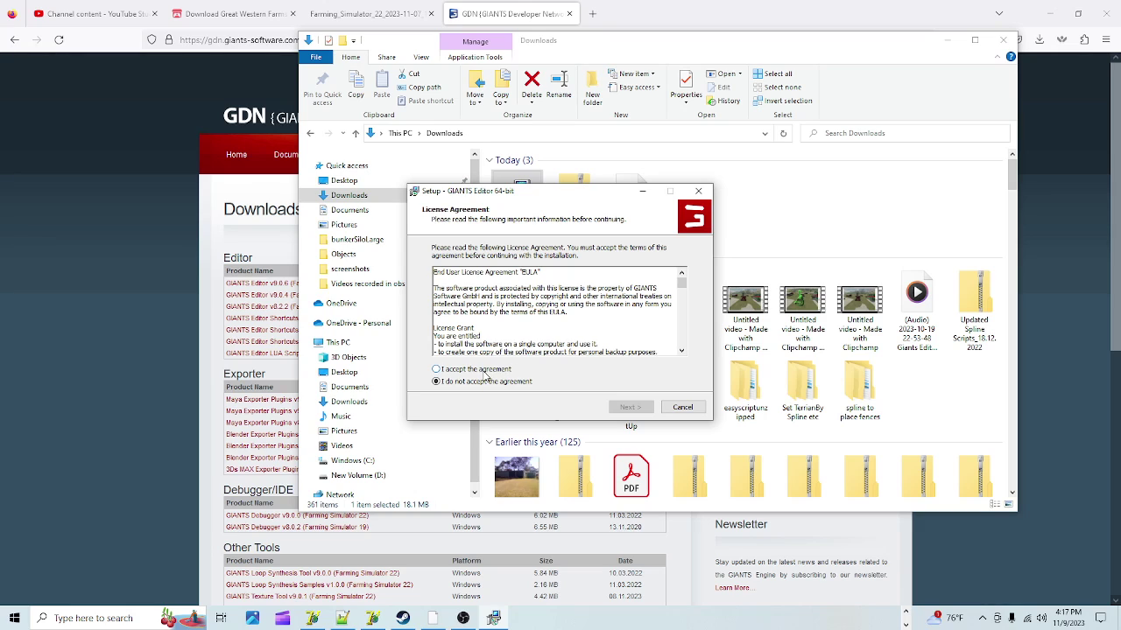
# Step: Scroll through the license agreement, accept it, and continue to Select Destination Location
pyautogui.scroll(-10, 509, 333)
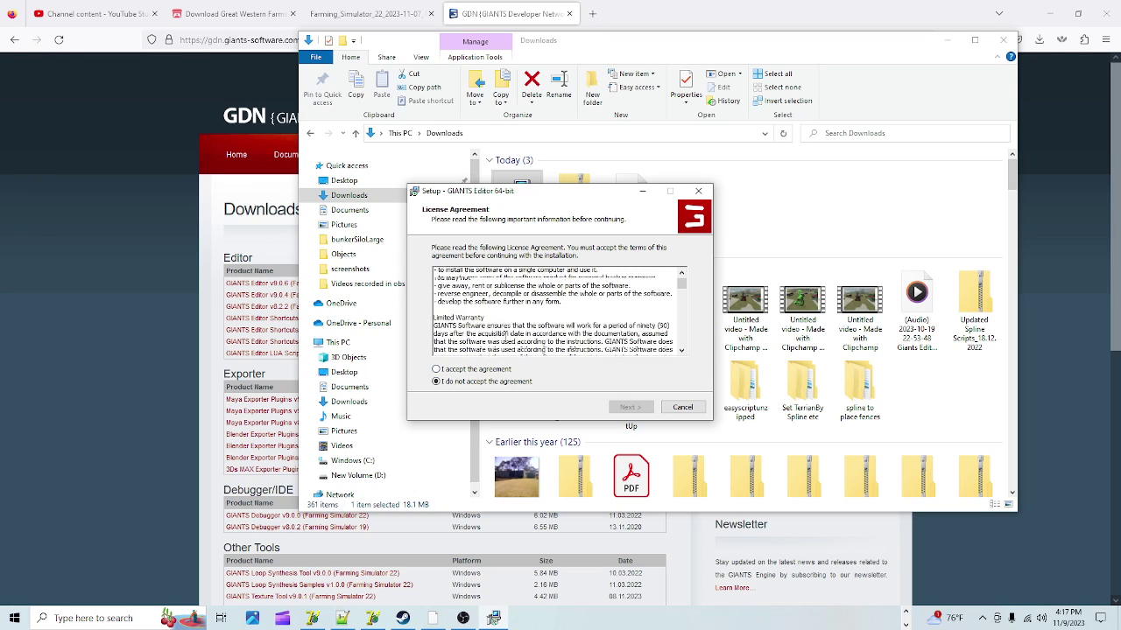
pyautogui.scroll(-10, 508, 324)
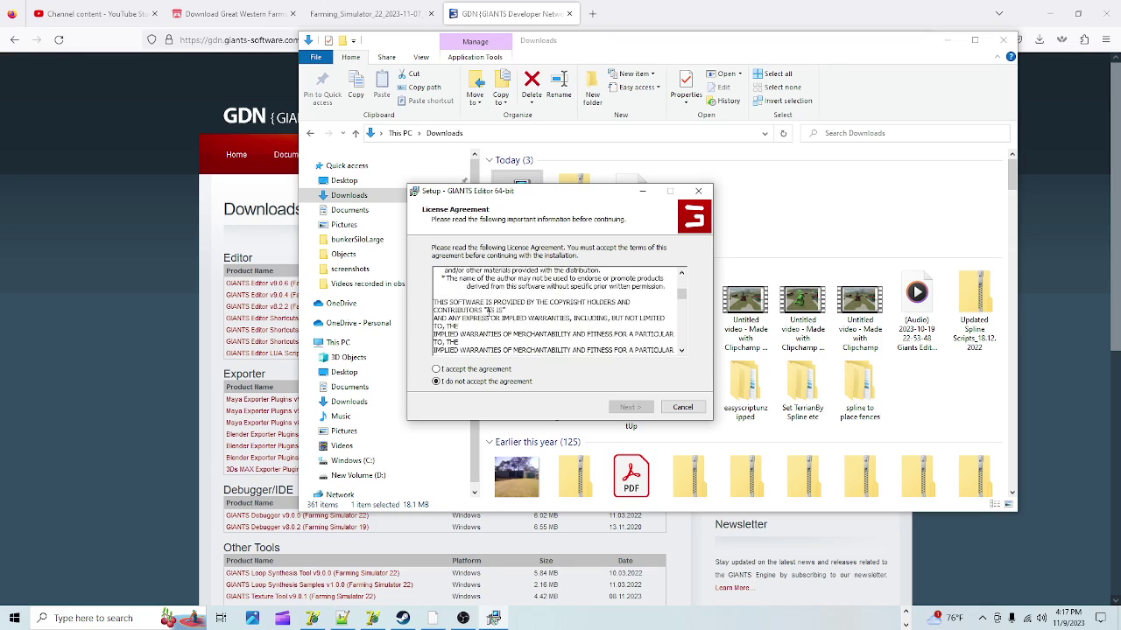
pyautogui.scroll(-5, 436, 374)
pyautogui.click(436, 369)
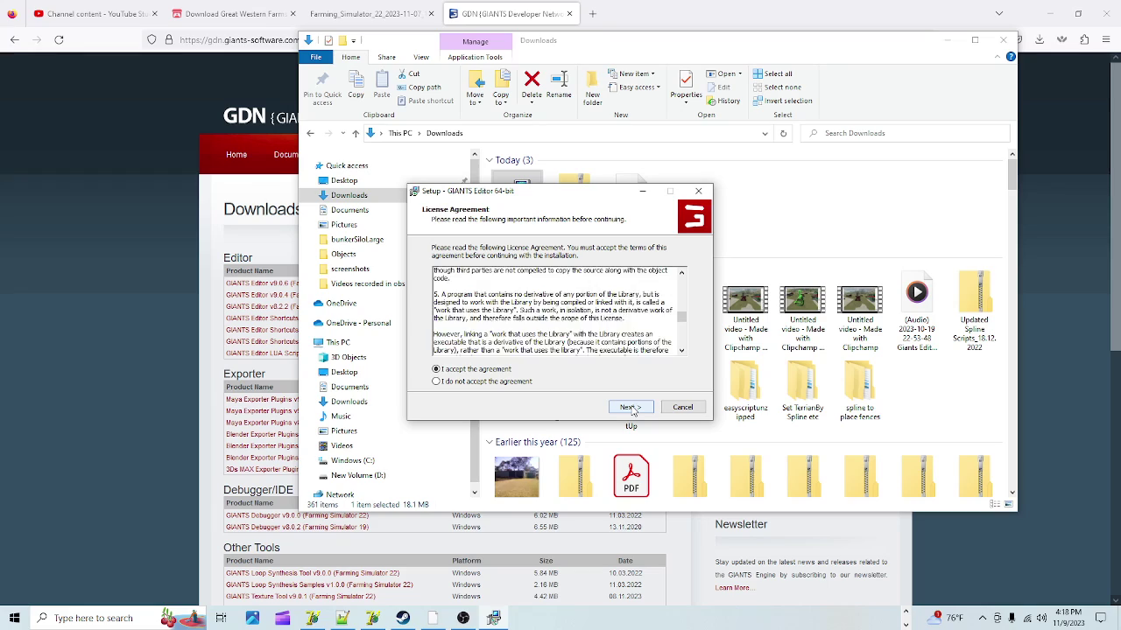
pyautogui.scroll(-1, 631, 410)
pyautogui.click(630, 408)
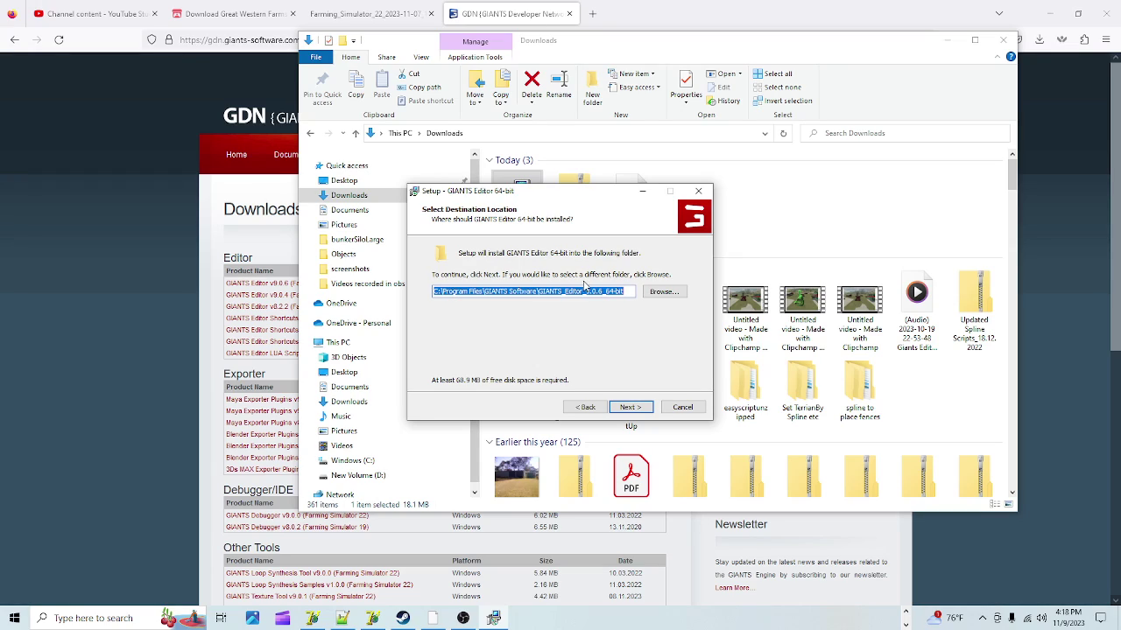
# Step: Pick New Volume (D:) so the editor installs to D:\GIANTS_Editor_9.0.6_64-bit
pyautogui.click(663, 291)
pyautogui.scroll(-3, 512, 368)
pyautogui.scroll(-10, 512, 367)
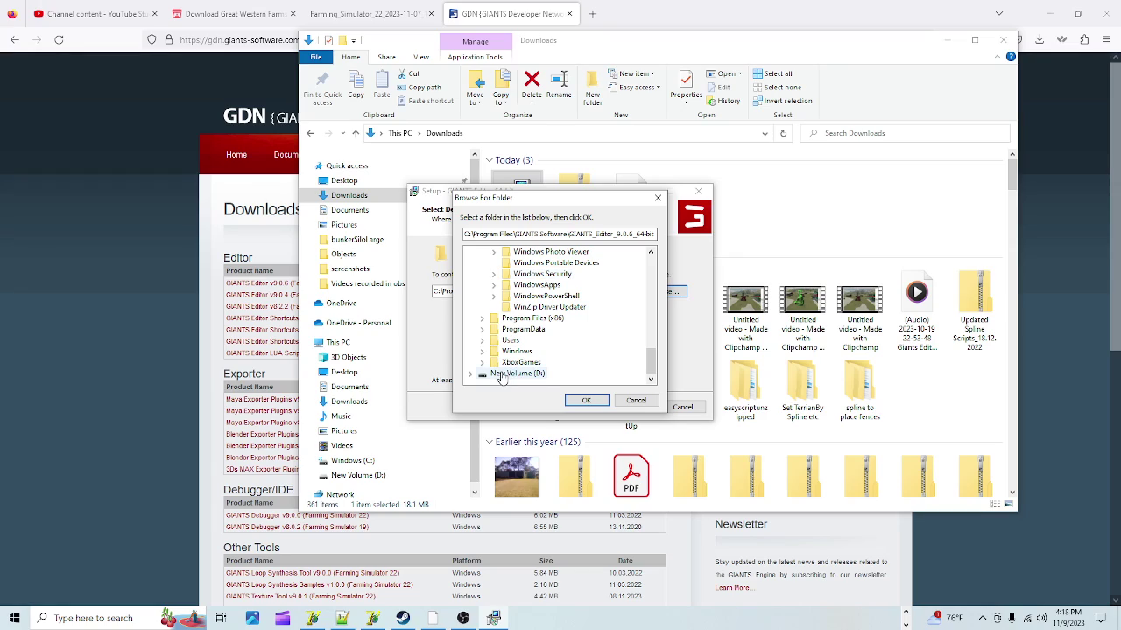
pyautogui.click(506, 375)
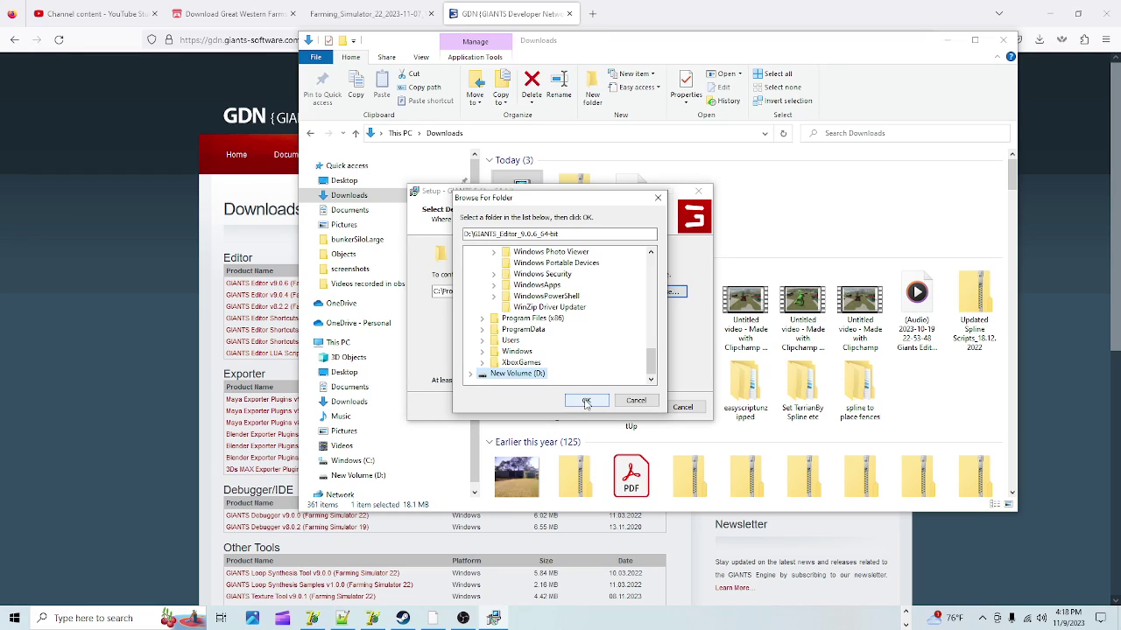
pyautogui.click(586, 401)
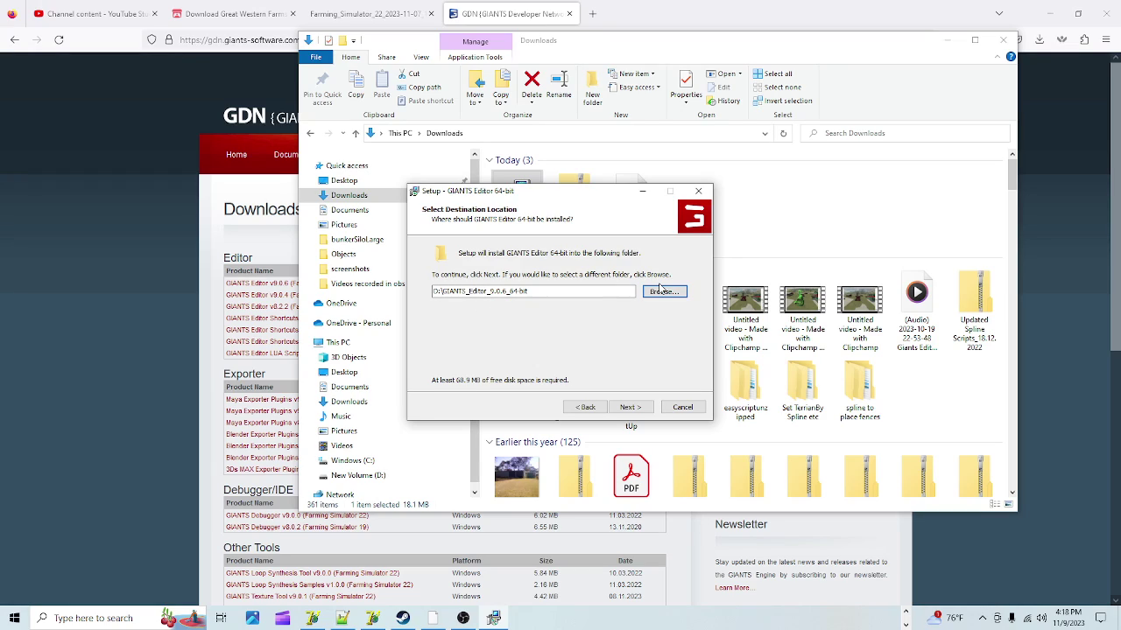
# Step: Keep the default Start Menu folder, tick 'Create a desktop shortcut', and run the installation
pyautogui.click(630, 408)
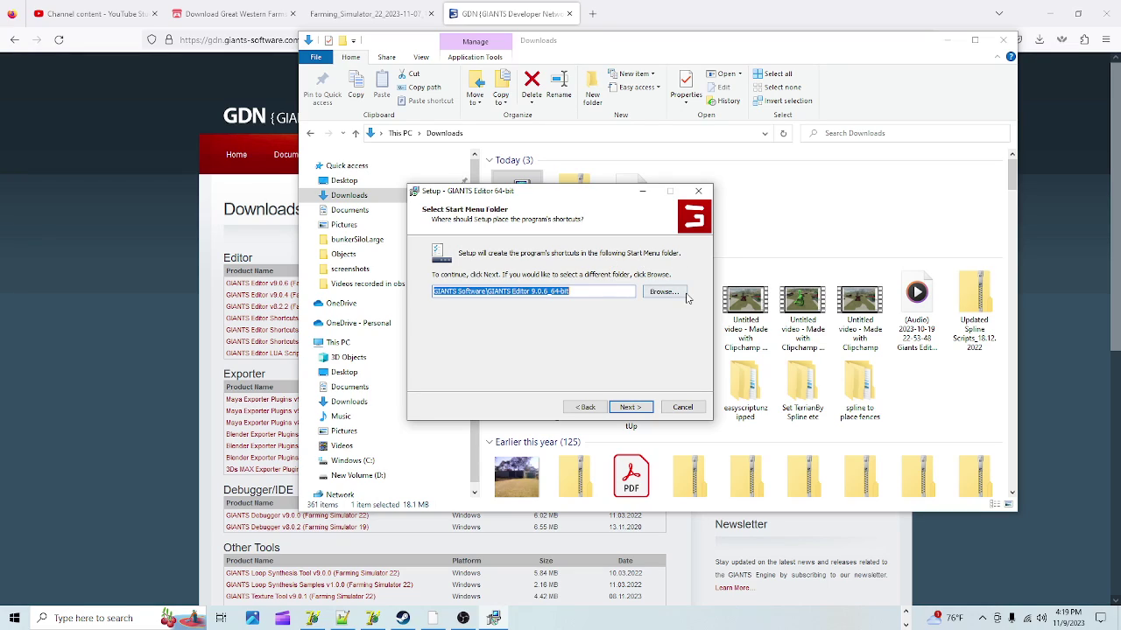
pyautogui.click(631, 408)
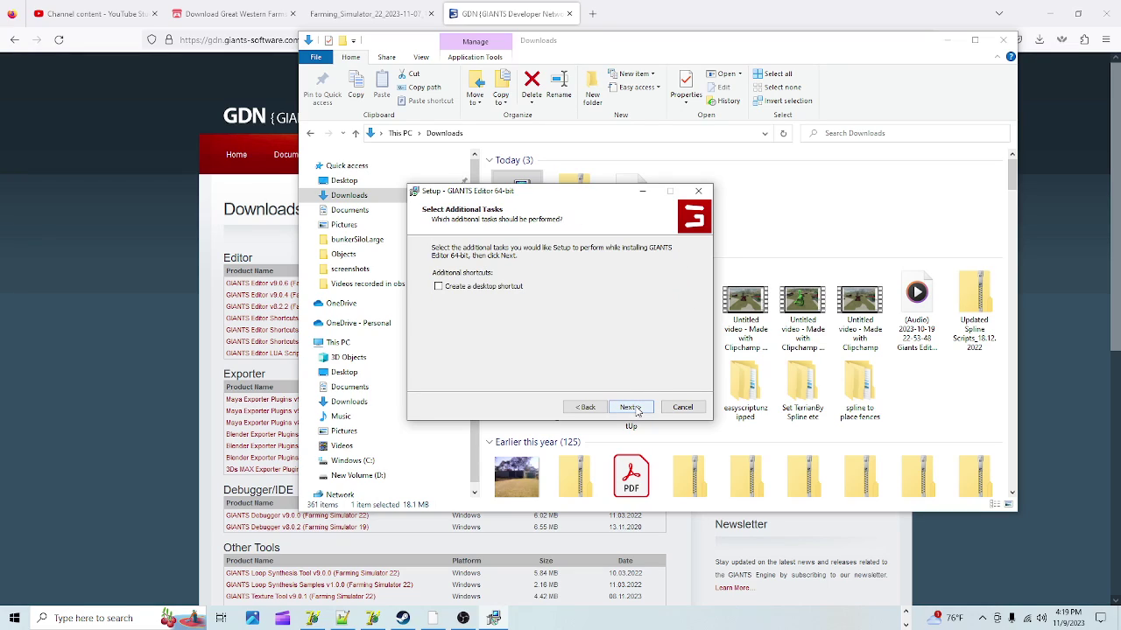
pyautogui.click(438, 288)
pyautogui.click(631, 407)
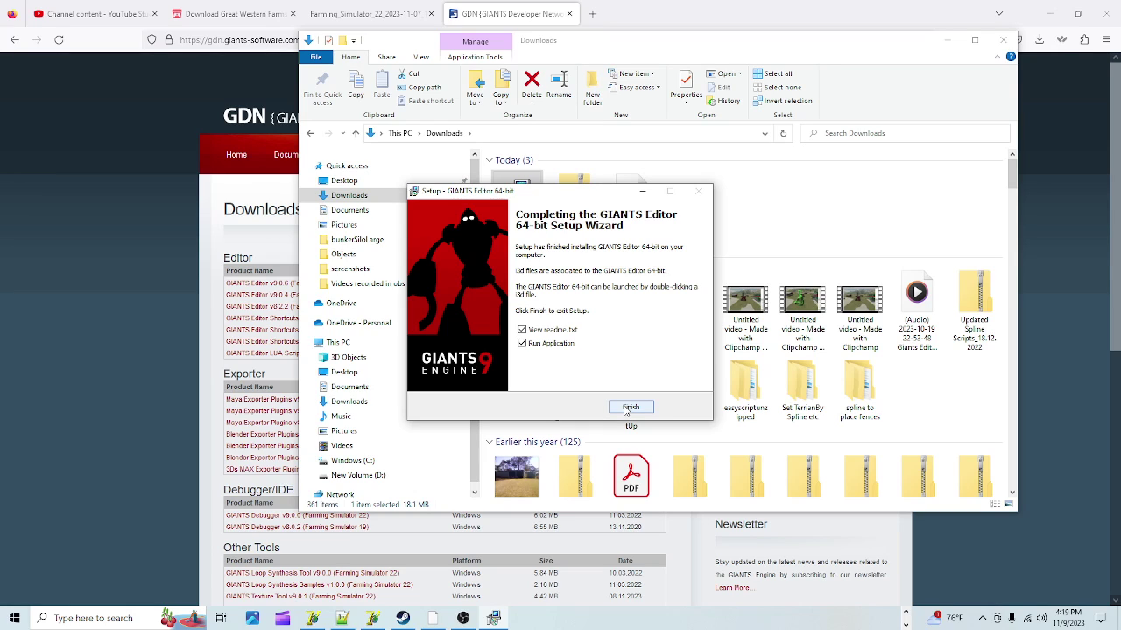
# Step: Finish setup with 'View readme.txt' and 'Run Application' left ticked
pyautogui.click(628, 408)
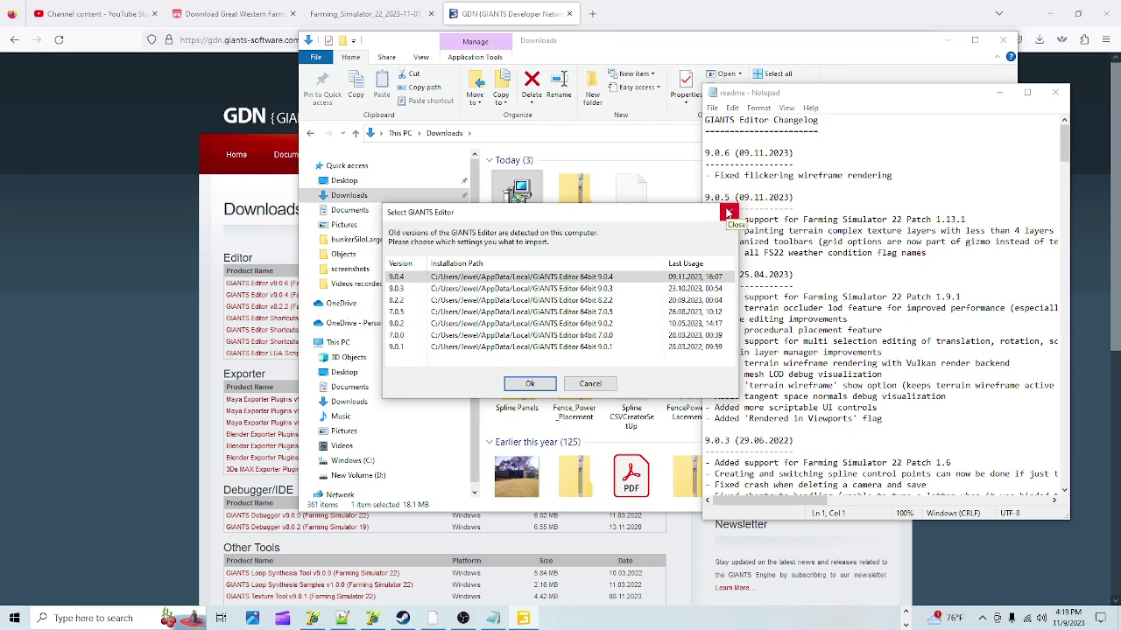
# Step: Skip the old-settings import, then reposition, widen and scroll the changelog readme before minimizing it
pyautogui.click(727, 212)
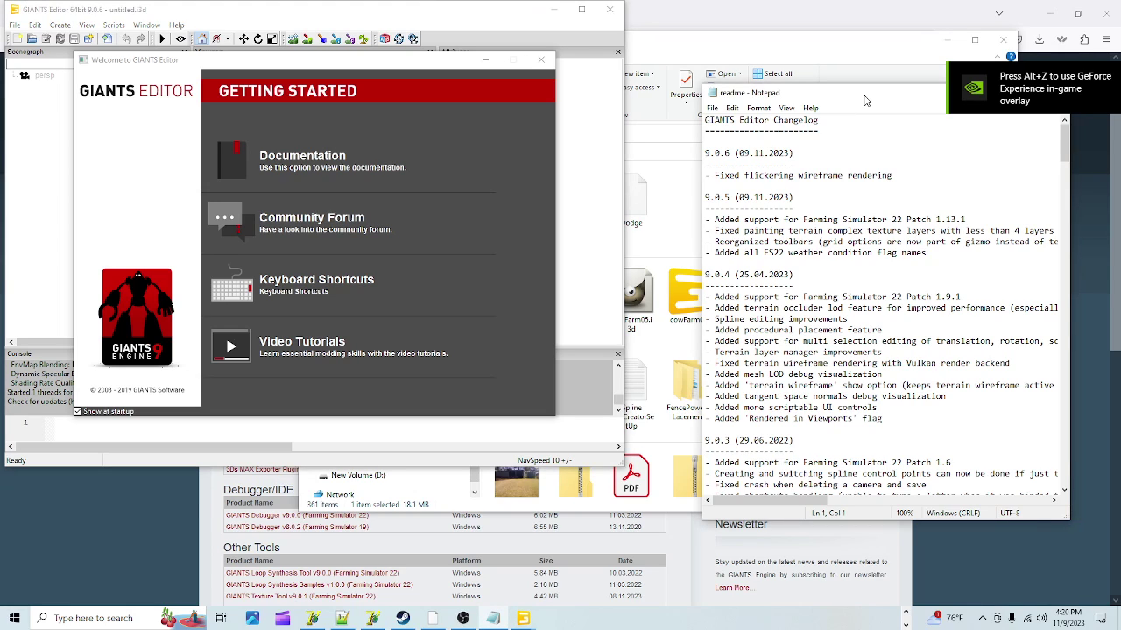
pyautogui.moveTo(858, 94); pyautogui.dragTo(664, 87)
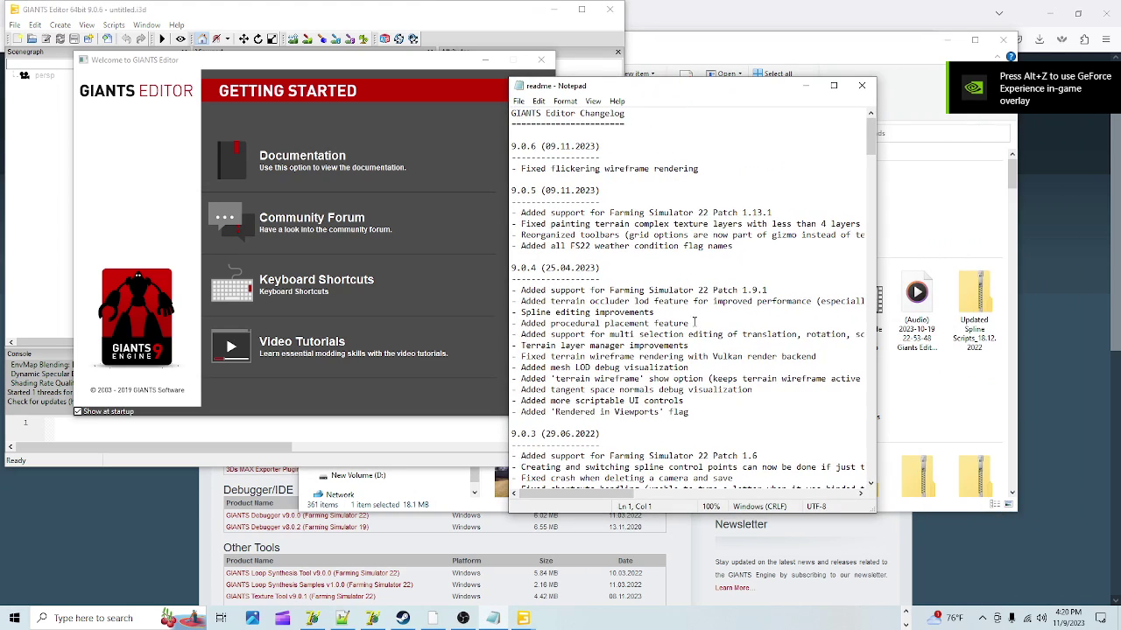
pyautogui.moveTo(875, 198); pyautogui.dragTo(1021, 200)
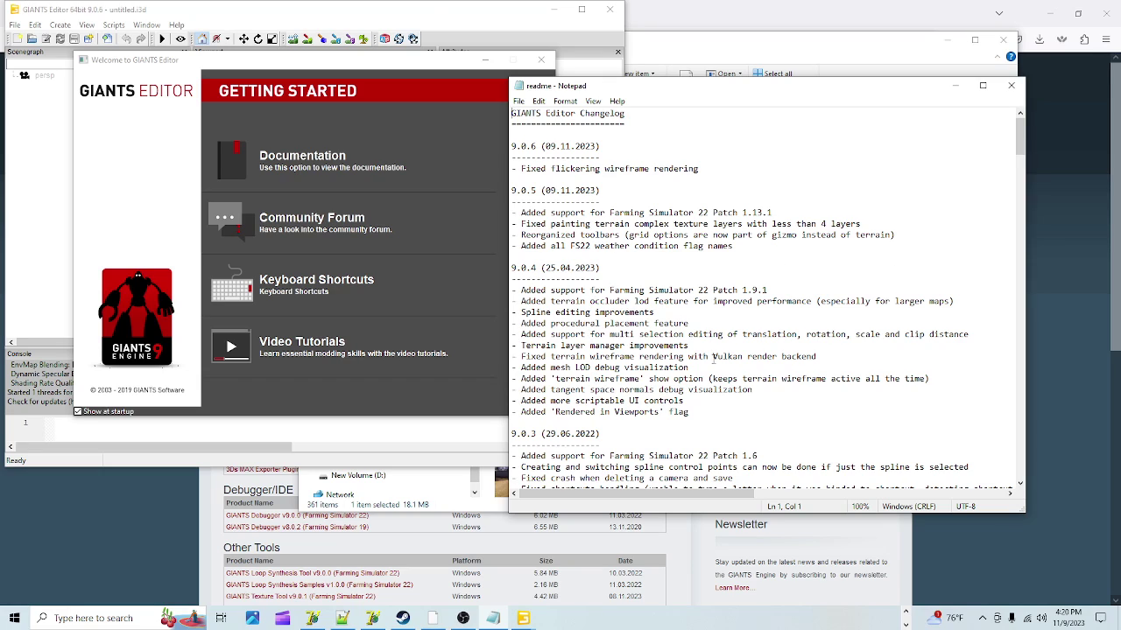
pyautogui.scroll(-9, 770, 424)
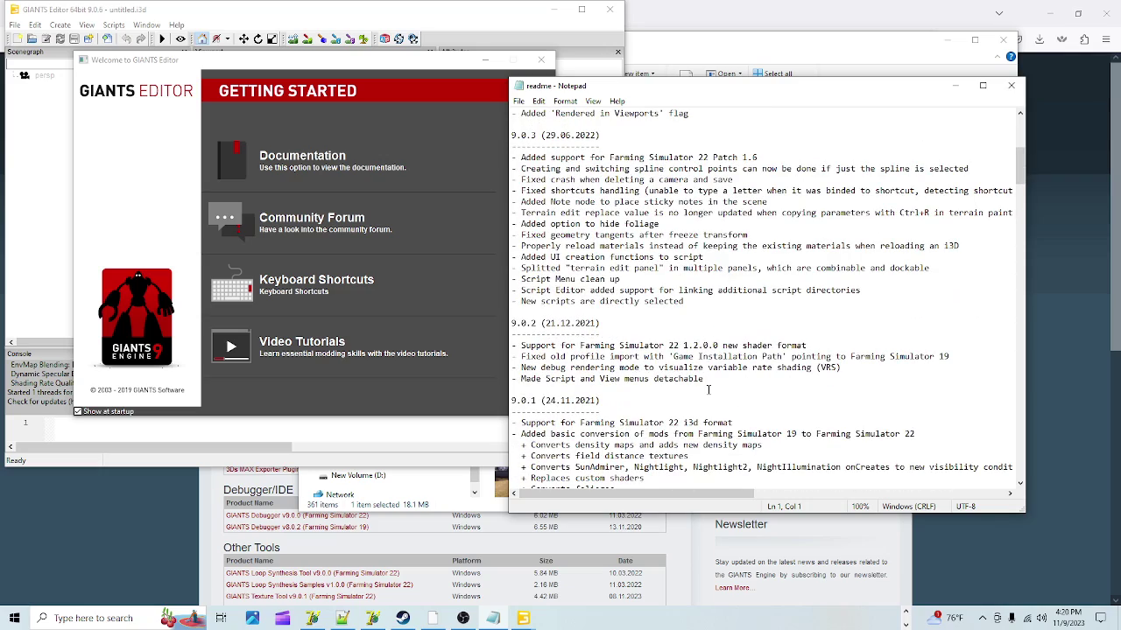
pyautogui.scroll(-13, 708, 390)
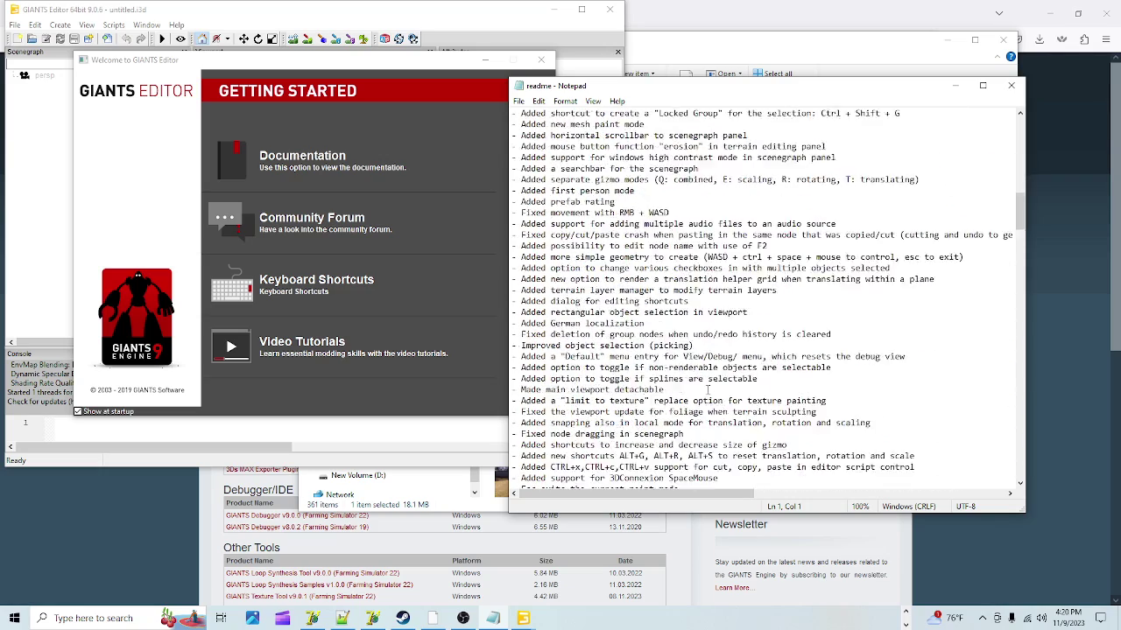
pyautogui.scroll(-18, 708, 390)
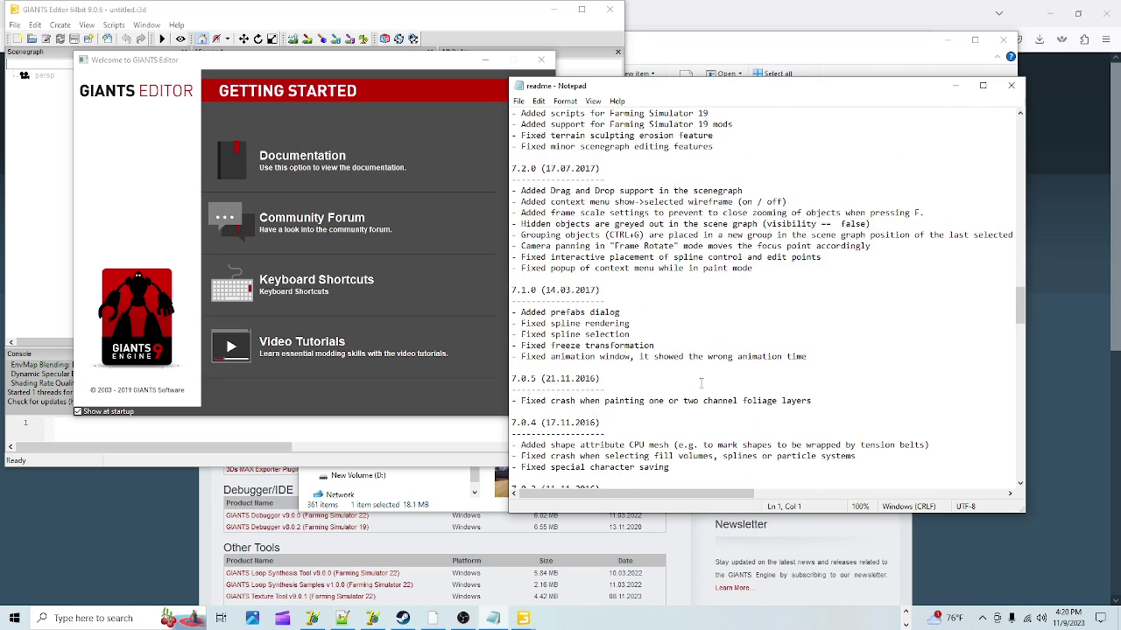
pyautogui.scroll(-6, 700, 383)
pyautogui.scroll(8, 764, 237)
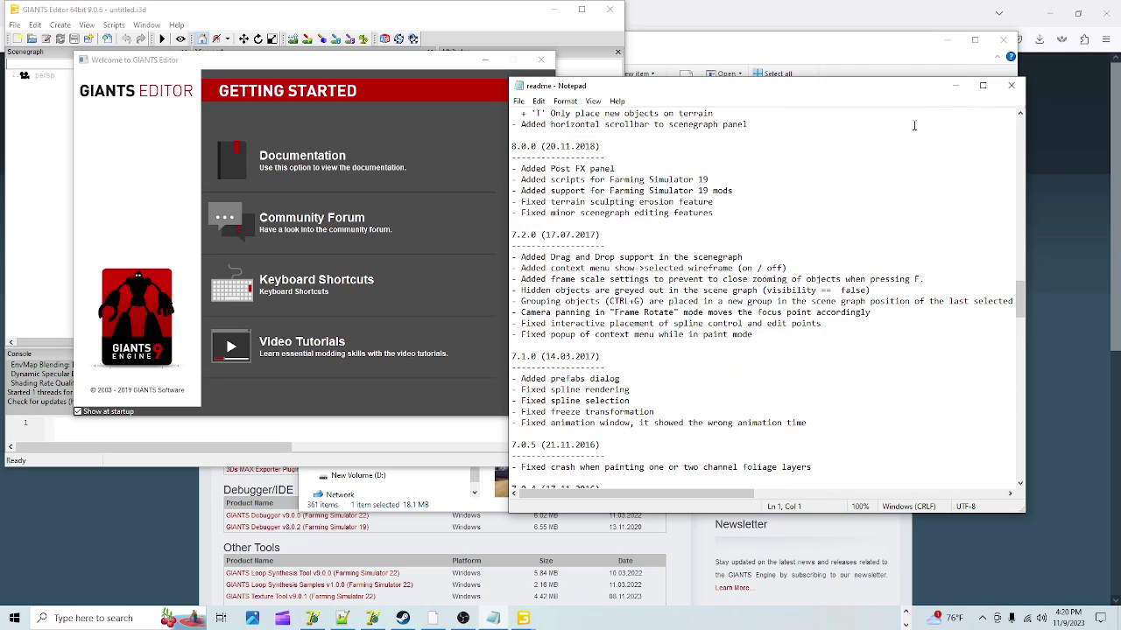
pyautogui.click(955, 85)
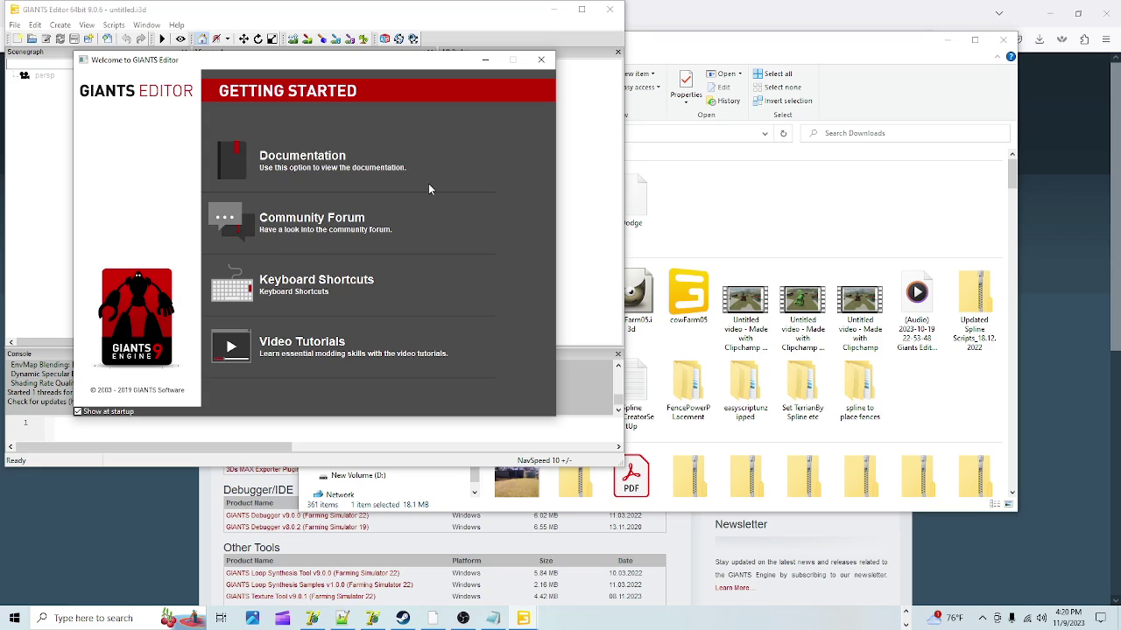
# Step: Maximize GIANTS Editor, dismiss the Getting Started window, and show the File menu
pyautogui.click(581, 9)
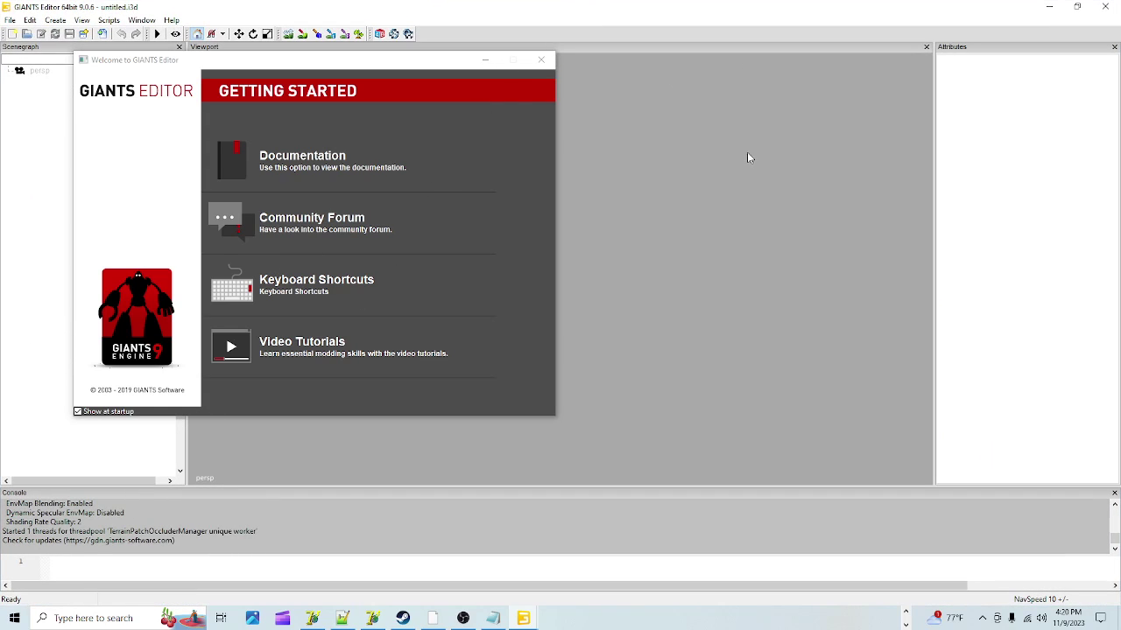
pyautogui.click(542, 59)
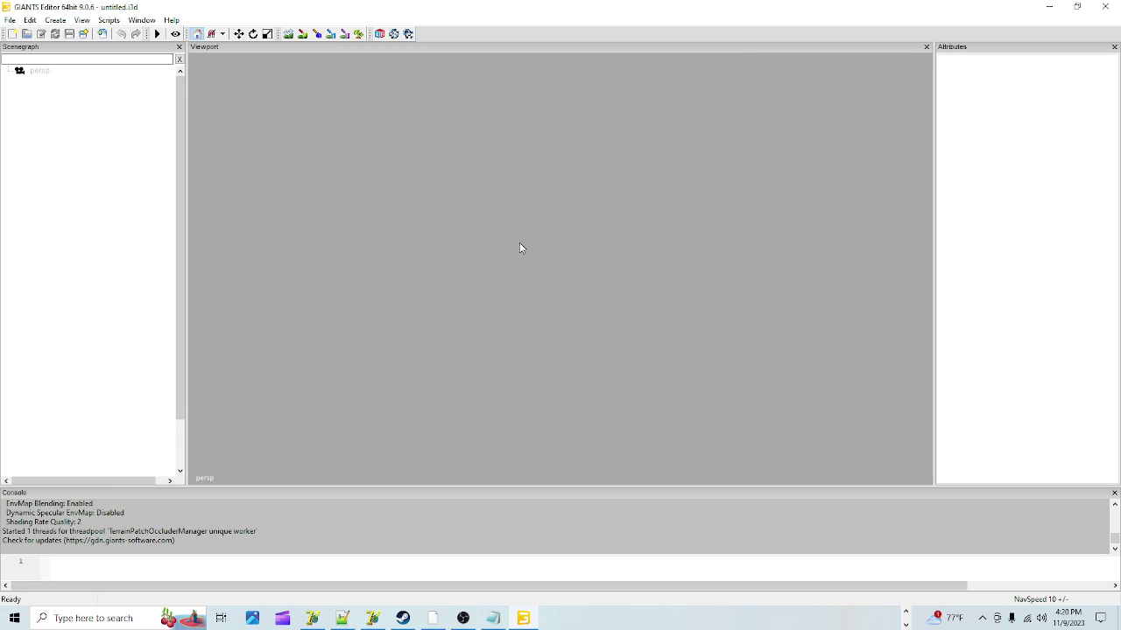
pyautogui.click(10, 21)
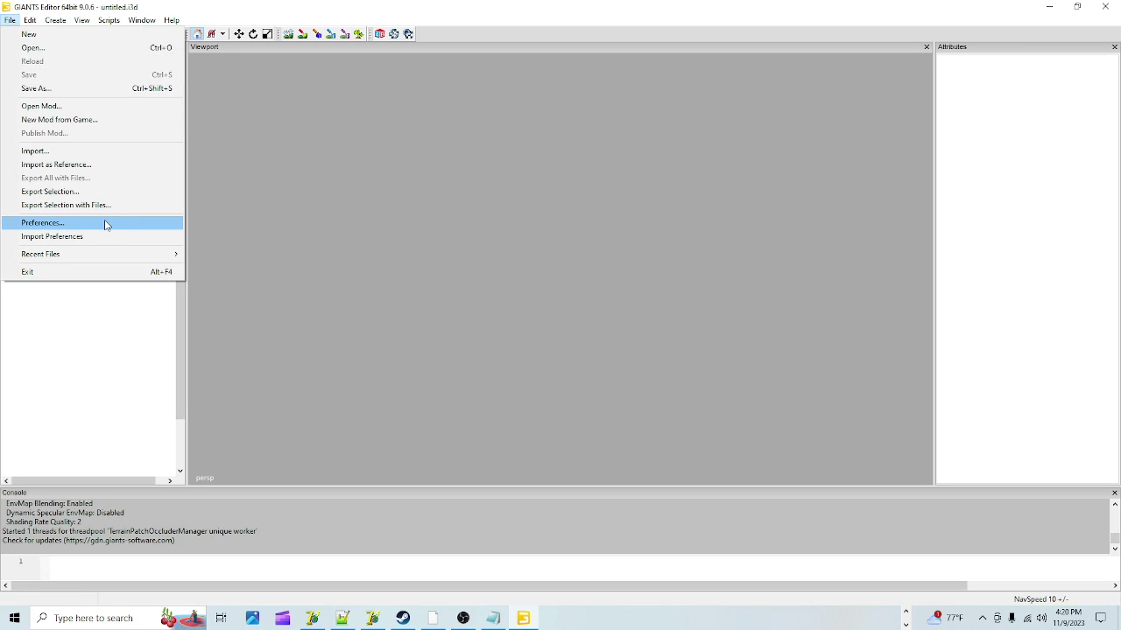
# Step: Open Preferences and confirm the Installation Path is D:/SteamLibrary/steamapps/common/Farming Simulator 22/
pyautogui.click(105, 225)
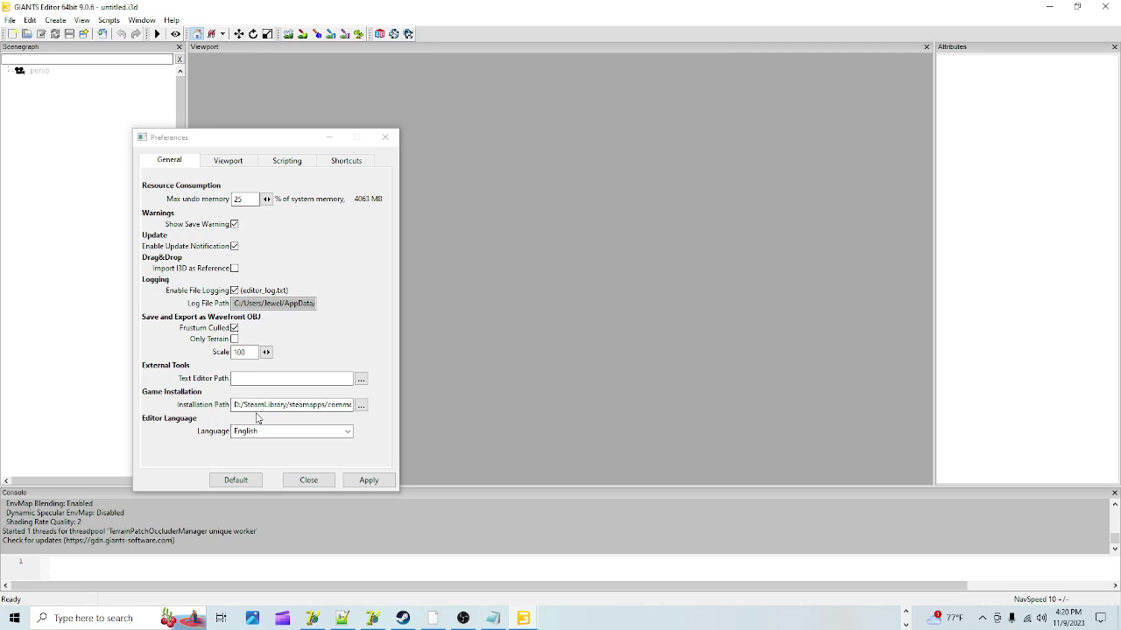
pyautogui.click(327, 405)
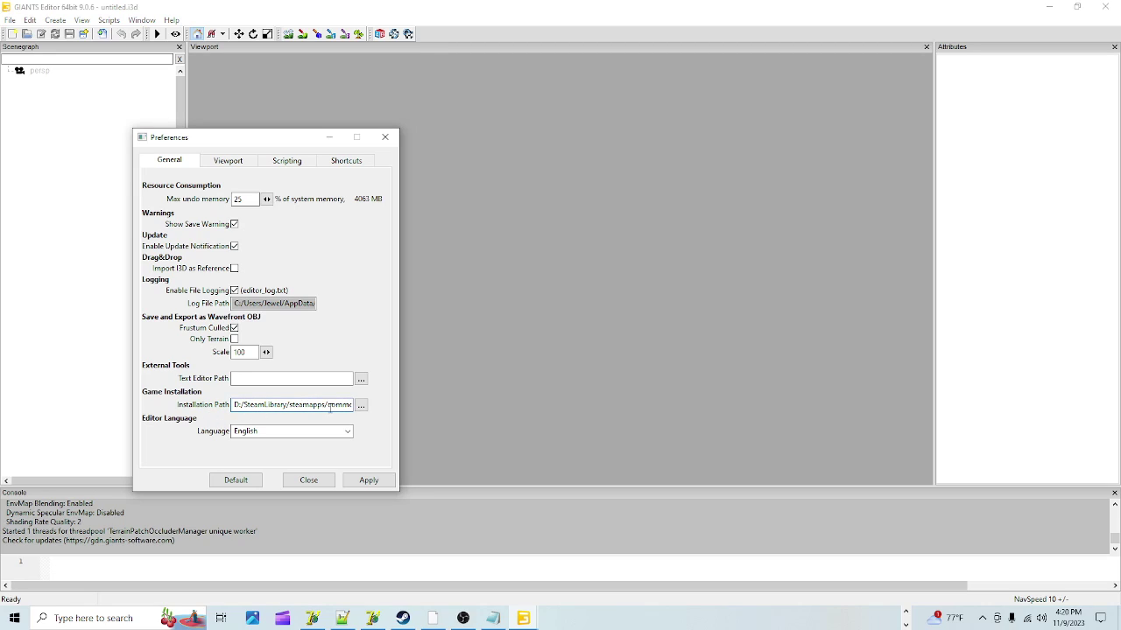
pyautogui.press('Right')
pyautogui.press('Right')
pyautogui.press('Right')
pyautogui.press('Right')
pyautogui.press('Right')
pyautogui.press('Right')
pyautogui.press('Right')
pyautogui.press('Right')
pyautogui.press('Right')
pyautogui.press('Right')
pyautogui.press('Right')
pyautogui.press('Right')
pyautogui.press('Right')
pyautogui.press('Right')
pyautogui.press('Right')
pyautogui.press('Right')
pyautogui.press('Right')
pyautogui.press('Right')
pyautogui.press('Right')
pyautogui.press('Right')
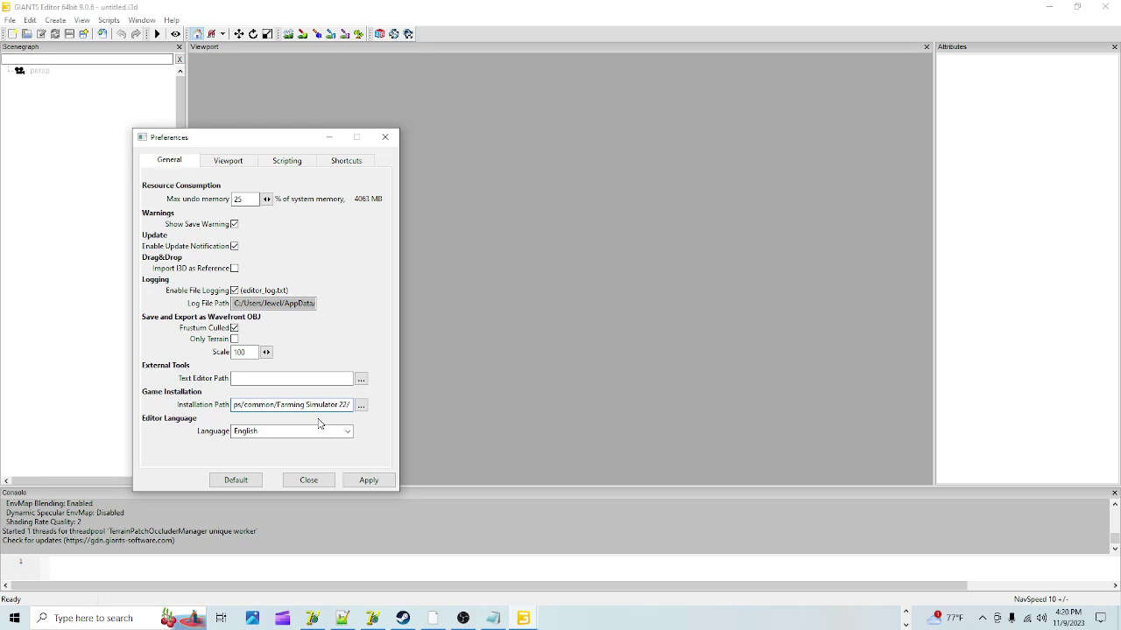
pyautogui.press('Left')
pyautogui.press('Left')
pyautogui.press('Left')
pyautogui.press('Left')
pyautogui.press('Left')
pyautogui.press('Left')
pyautogui.press('Left')
pyautogui.press('Left')
pyautogui.press('Left')
pyautogui.press('Left')
pyautogui.press('Left')
pyautogui.press('Left')
pyautogui.press('Left')
pyautogui.press('Left')
pyautogui.press('Left')
pyautogui.press('Left')
pyautogui.press('Left')
pyautogui.press('Left')
pyautogui.press('Left')
pyautogui.press('Left')
pyautogui.press('Left')
pyautogui.press('Left')
pyautogui.press('Left')
pyautogui.press('Left')
pyautogui.press('Left')
pyautogui.press('Left')
pyautogui.press('Left')
pyautogui.press('Left')
pyautogui.press('Left')
pyautogui.press('Left')
pyautogui.press('Left')
pyautogui.press('Left')
pyautogui.press('Left')
pyautogui.press('Left')
pyautogui.press('Left')
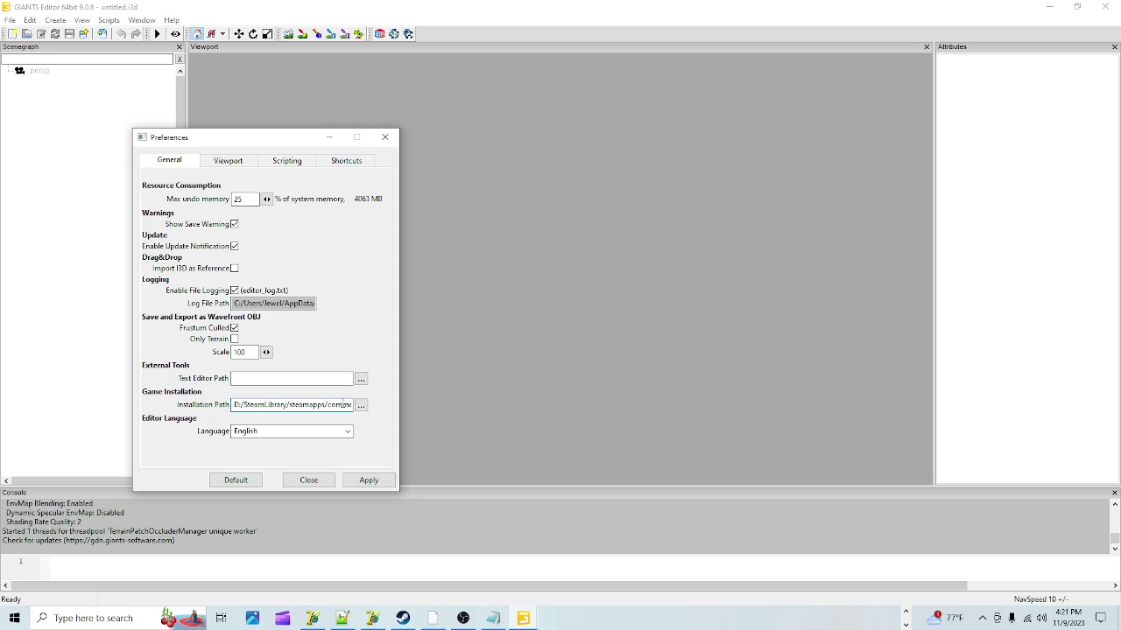
pyautogui.press('End')
pyautogui.click(69, 461)
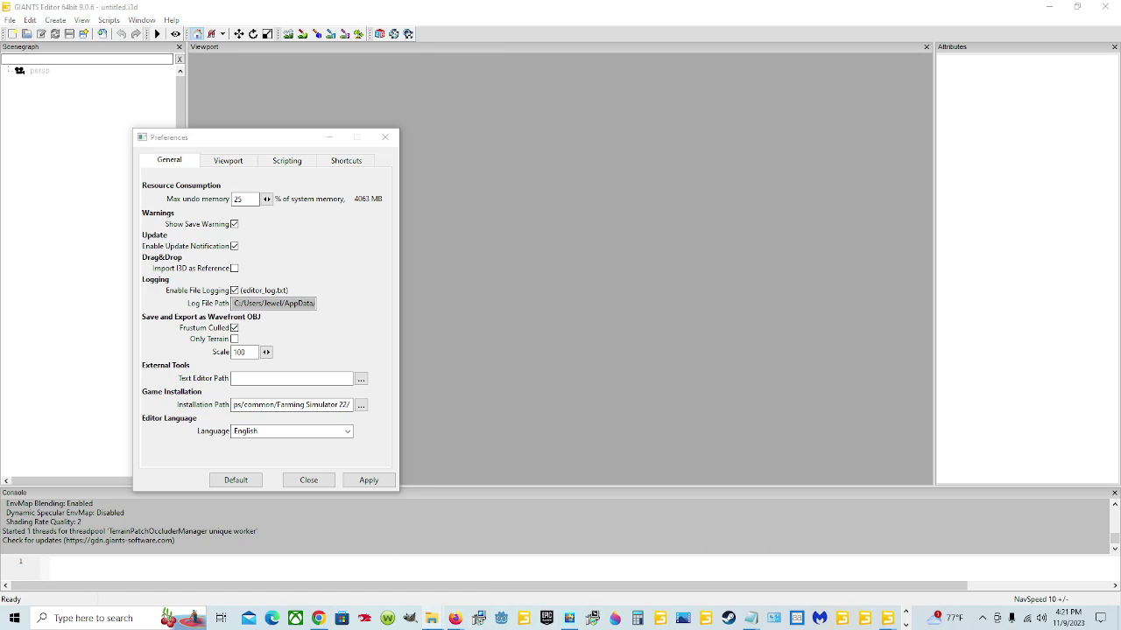
pyautogui.moveTo(435, 621)
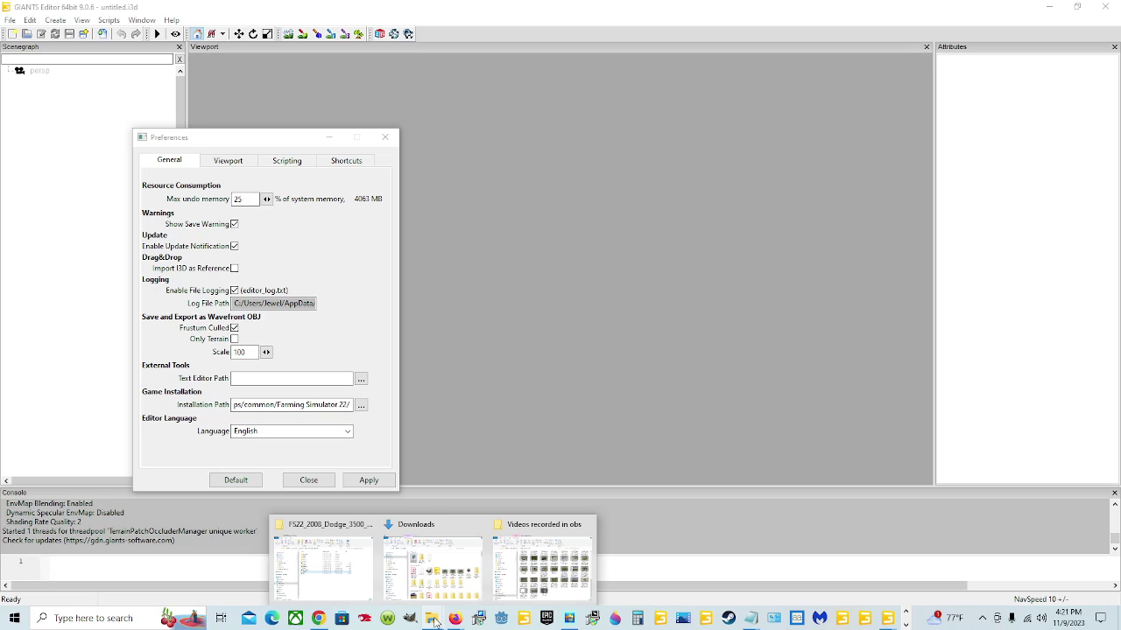
# Step: Bring up the Downloads Explorer window and open SteamLibrary on the New Volume (D:) drive
pyautogui.click(422, 550)
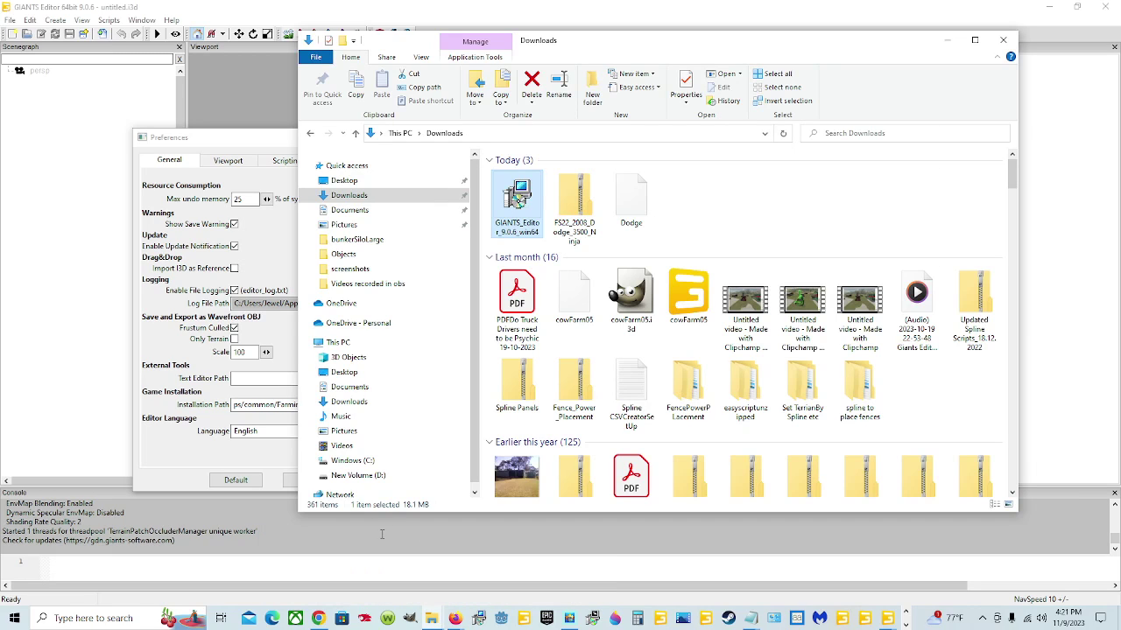
pyautogui.click(399, 477)
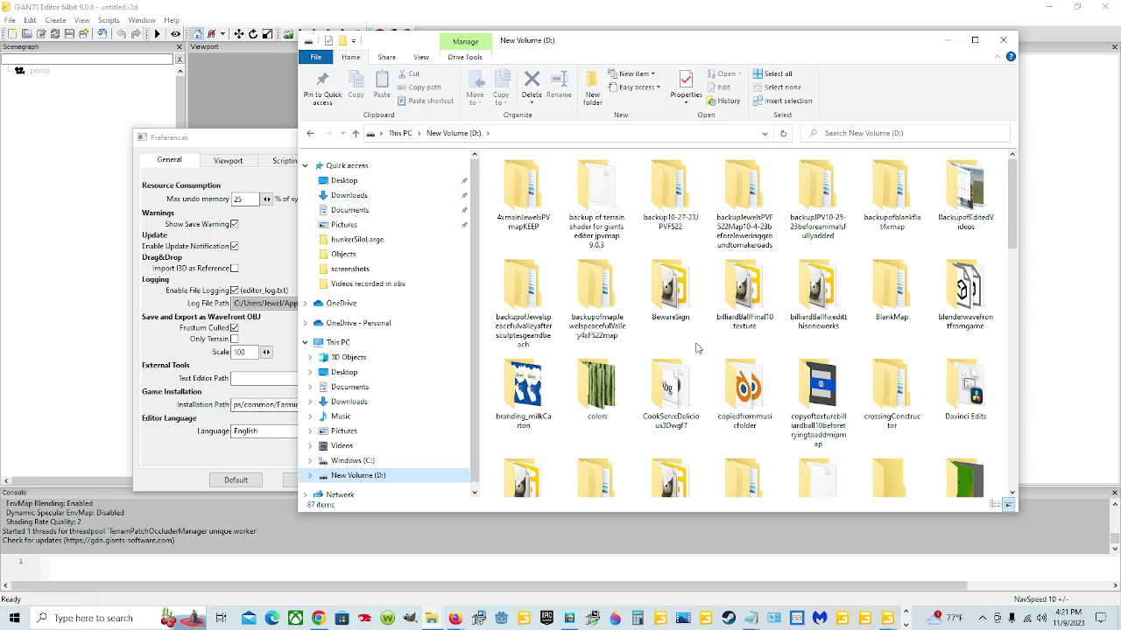
pyautogui.scroll(-5, 696, 349)
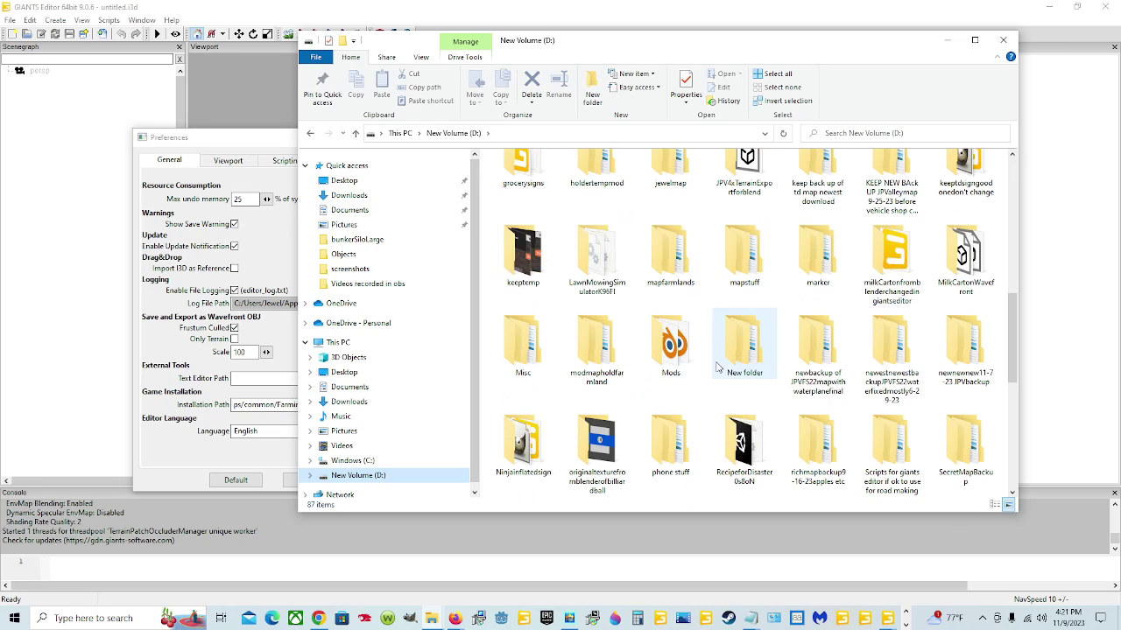
pyautogui.scroll(-3, 806, 424)
pyautogui.scroll(5, 807, 423)
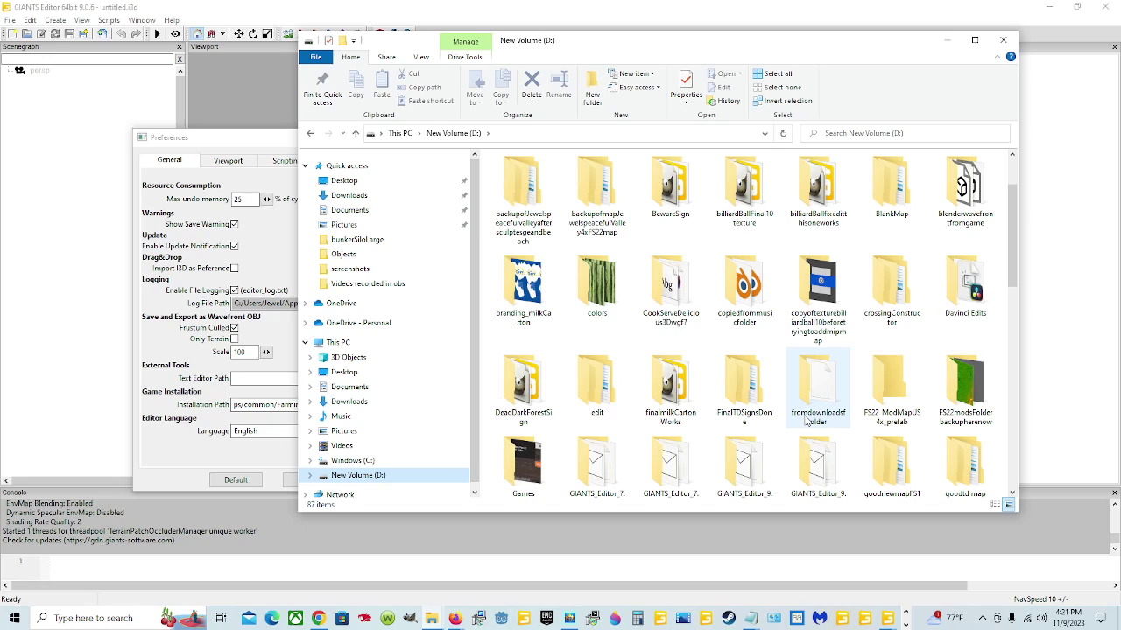
pyautogui.scroll(-1, 807, 421)
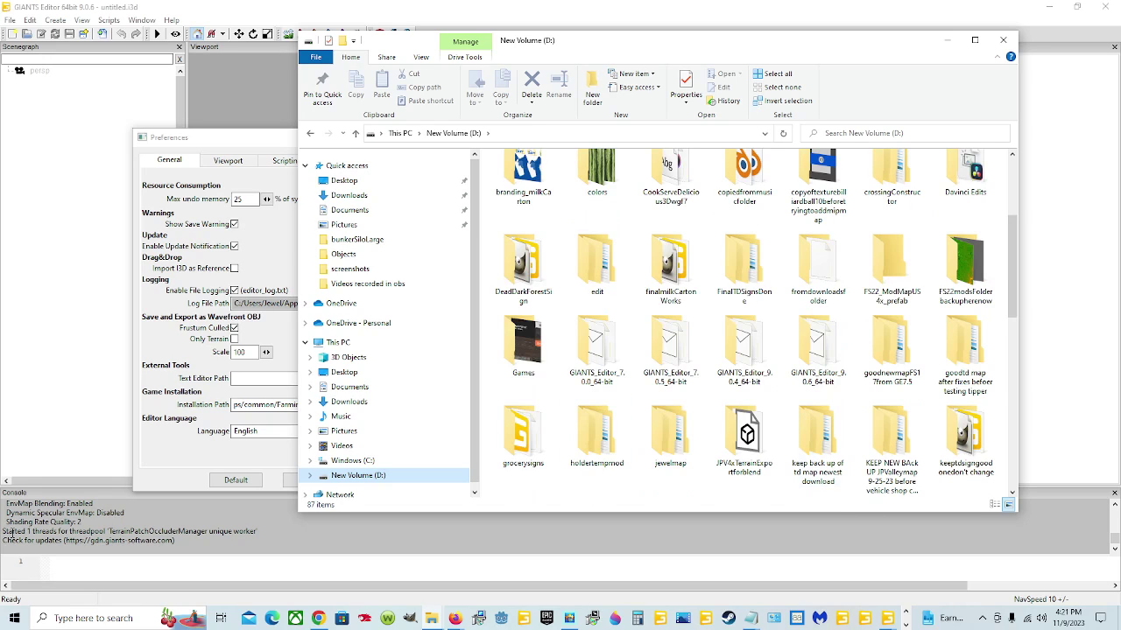
pyautogui.scroll(-4, 773, 372)
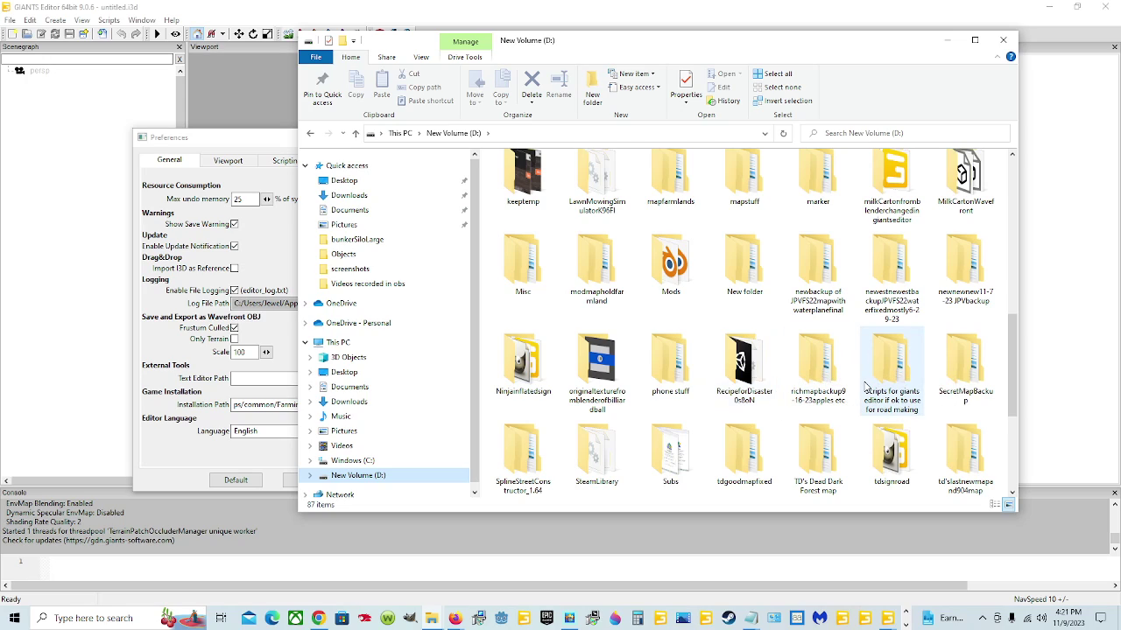
pyautogui.click(611, 460)
pyautogui.doubleClick(611, 460)
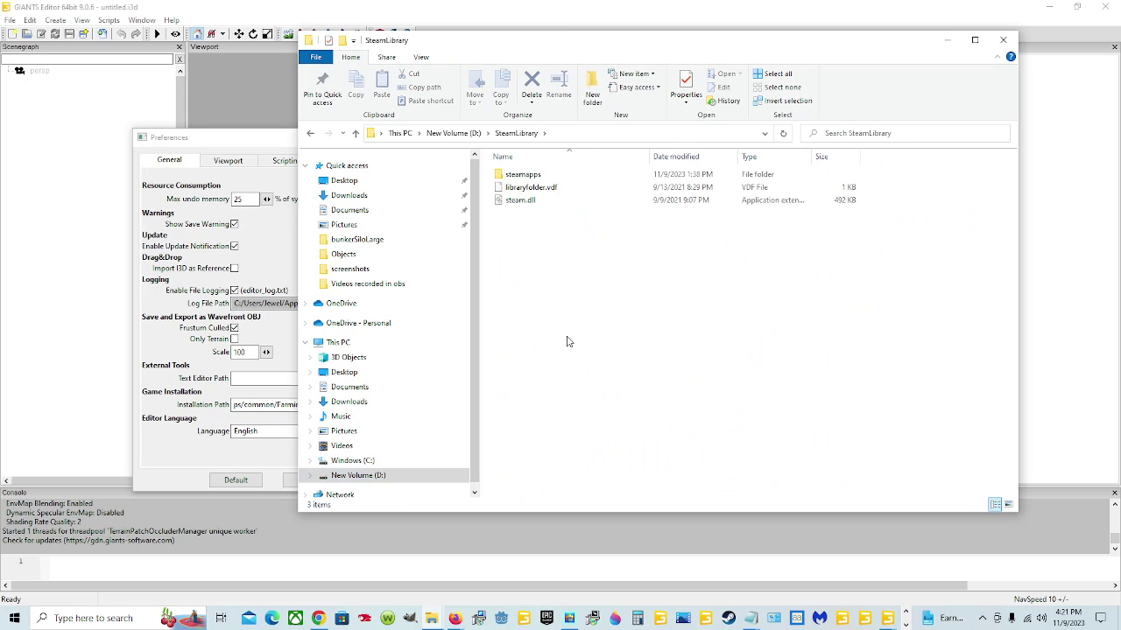
# Step: Open steamapps > common > Farming Simulator 22, return to common, and minimize Explorer
pyautogui.doubleClick(540, 174)
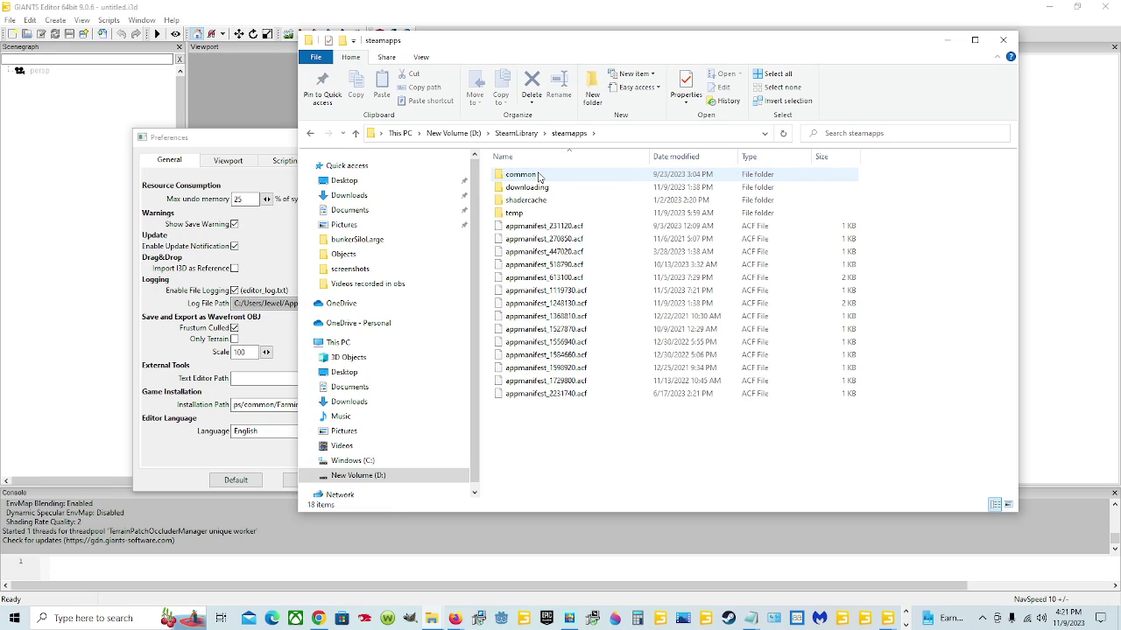
pyautogui.doubleClick(540, 176)
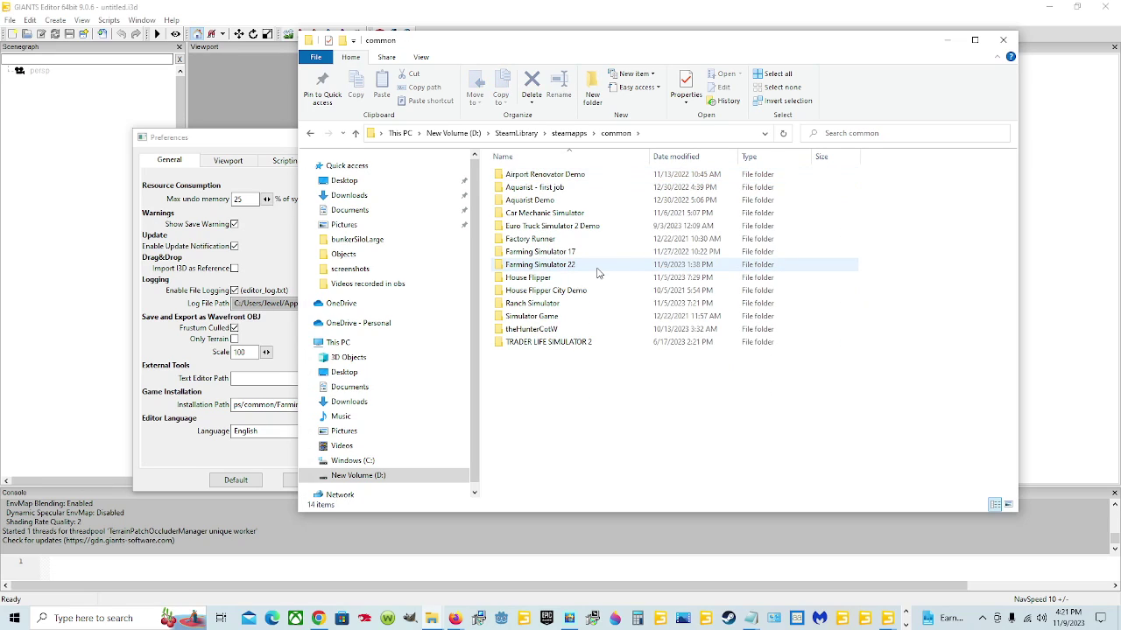
pyautogui.doubleClick(598, 271)
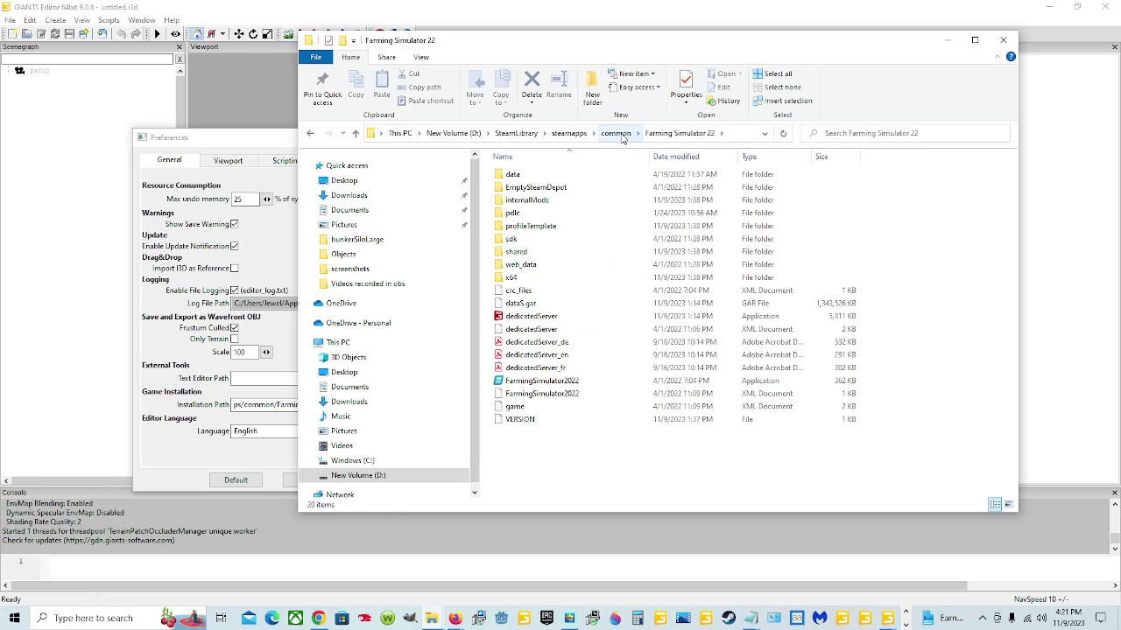
pyautogui.click(615, 133)
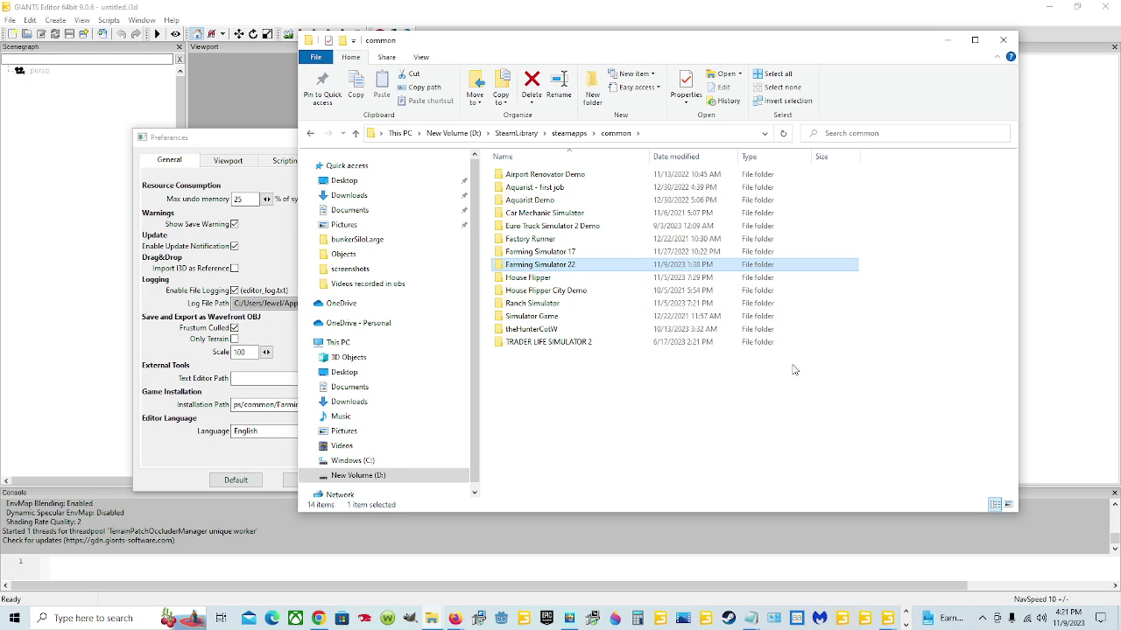
pyautogui.click(944, 40)
# Step: Browse the installation folder picker to D:\SteamLibrary\steamapps\common
pyautogui.click(361, 405)
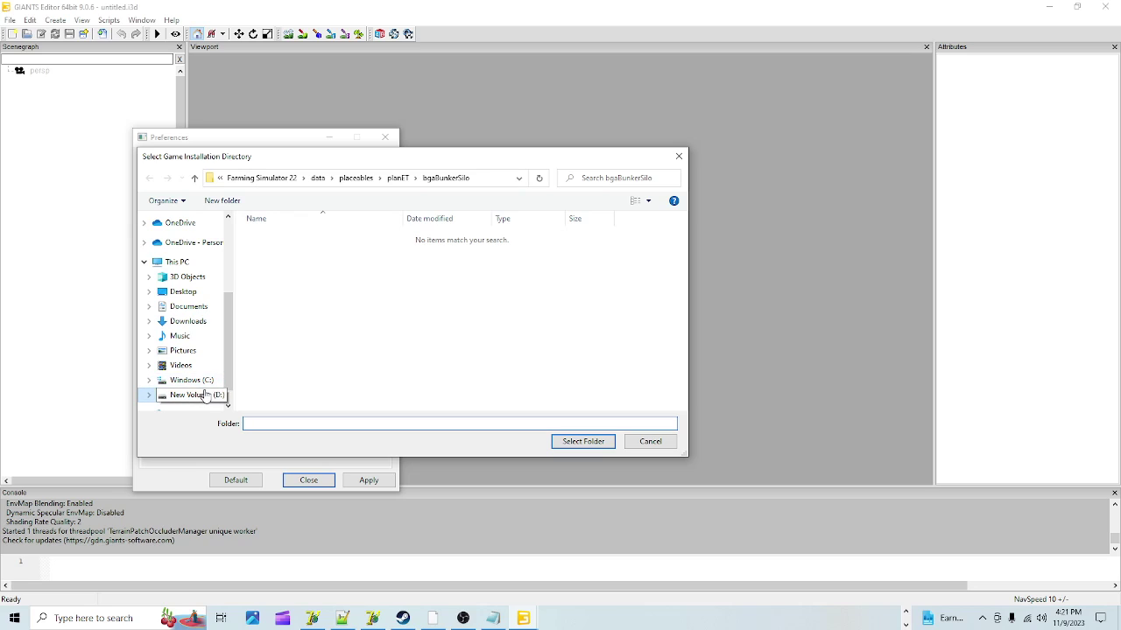
pyautogui.click(198, 395)
pyautogui.scroll(-10, 455, 357)
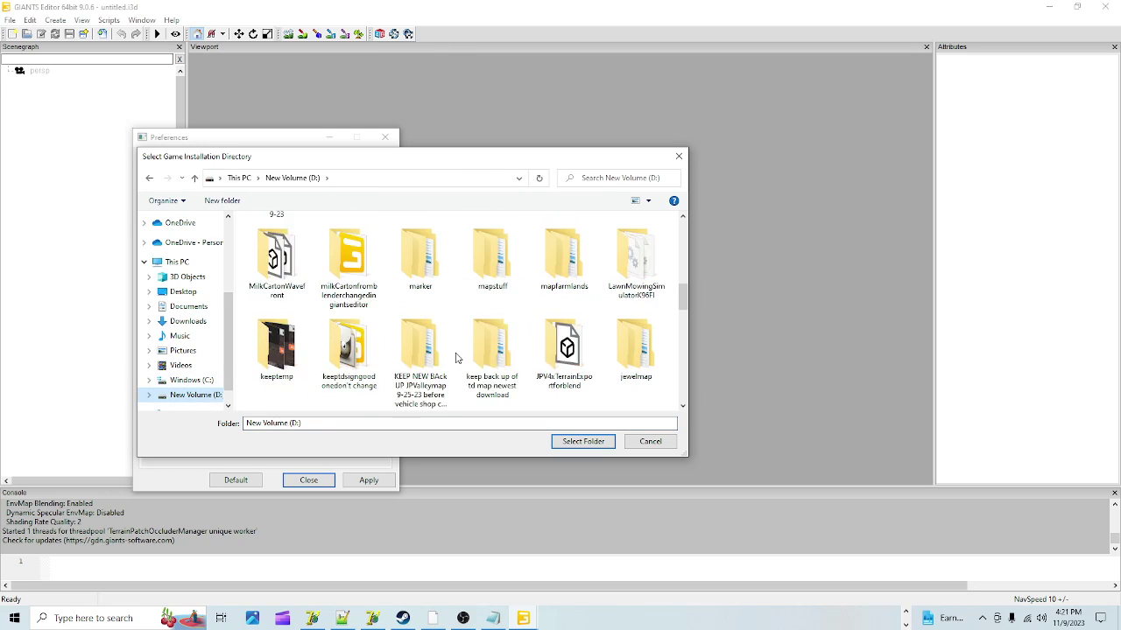
pyautogui.scroll(-3, 455, 357)
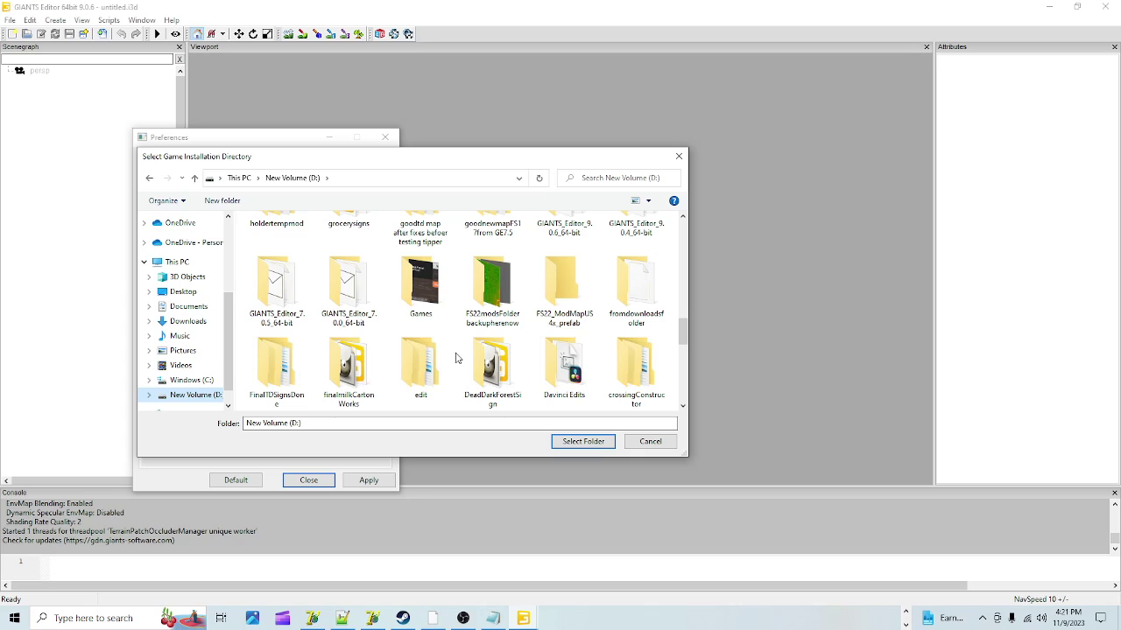
pyautogui.scroll(-10, 455, 357)
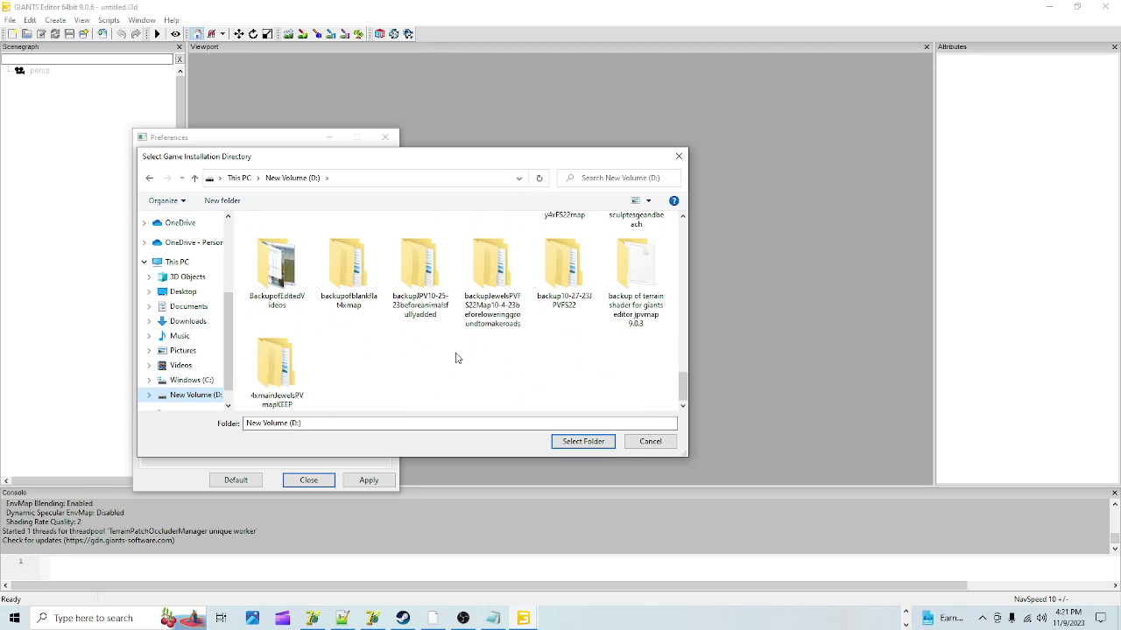
pyautogui.scroll(3, 455, 358)
pyautogui.scroll(15, 455, 357)
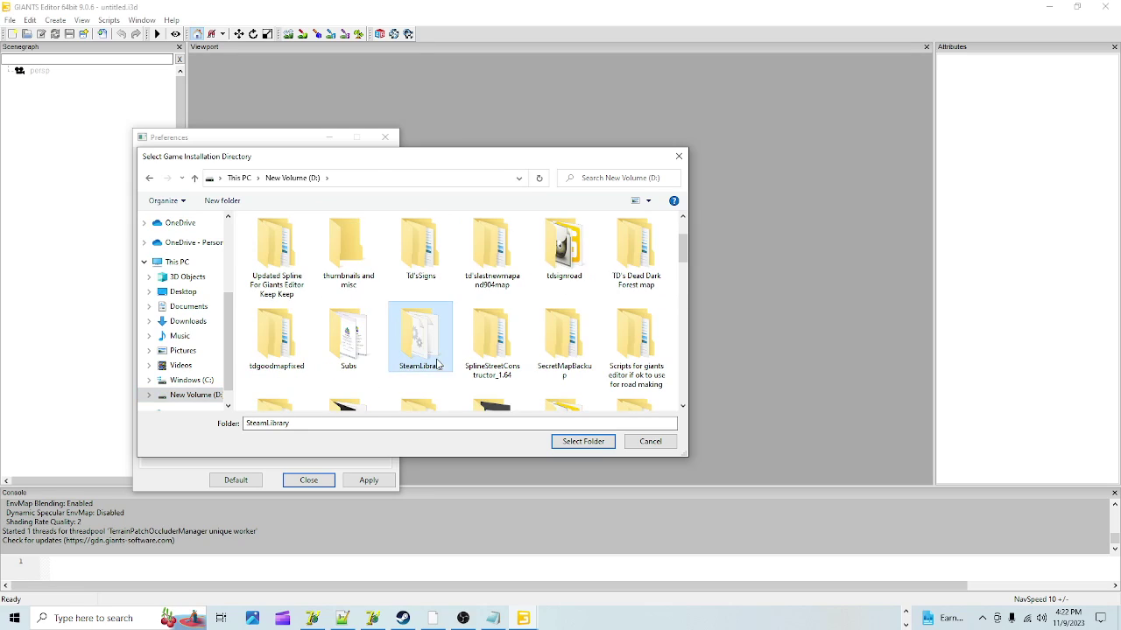
pyautogui.doubleClick(421, 341)
pyautogui.click(308, 244)
pyautogui.doubleClick(307, 243)
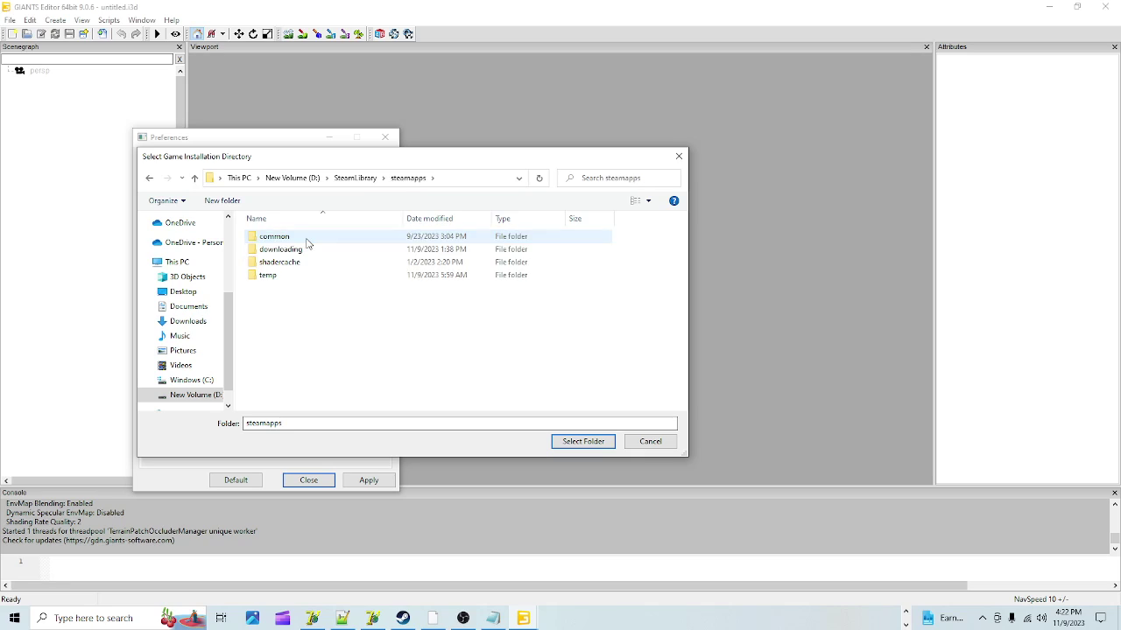
pyautogui.doubleClick(307, 241)
# Step: Select Farming Simulator 22 as the installation path, apply it, and switch to the 9.0.4 editor
pyautogui.click(318, 329)
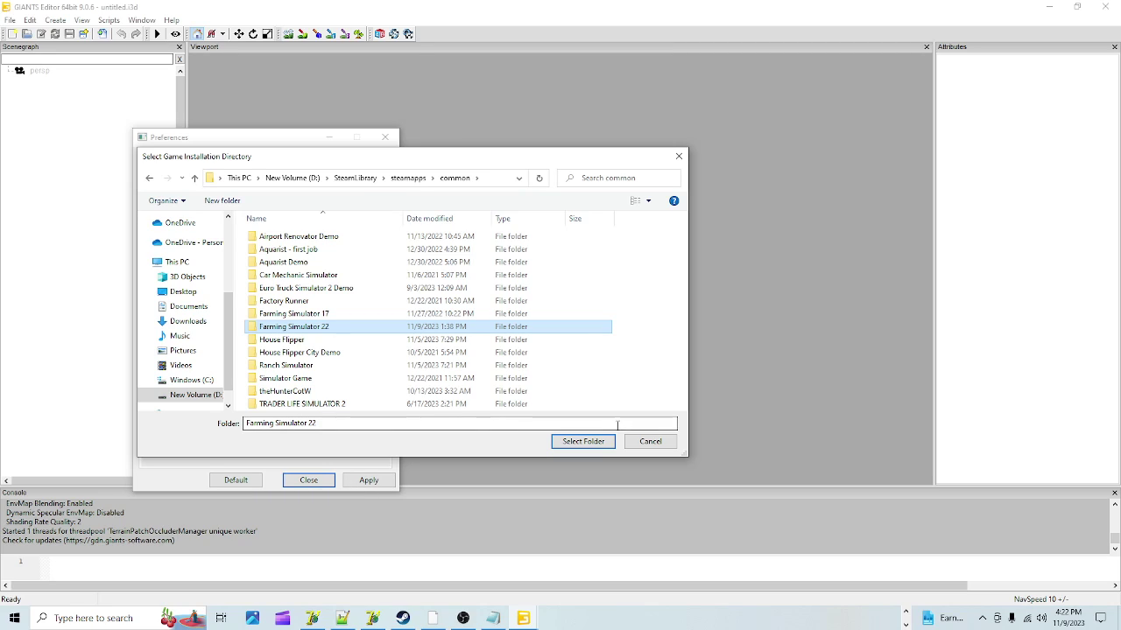
pyautogui.click(648, 442)
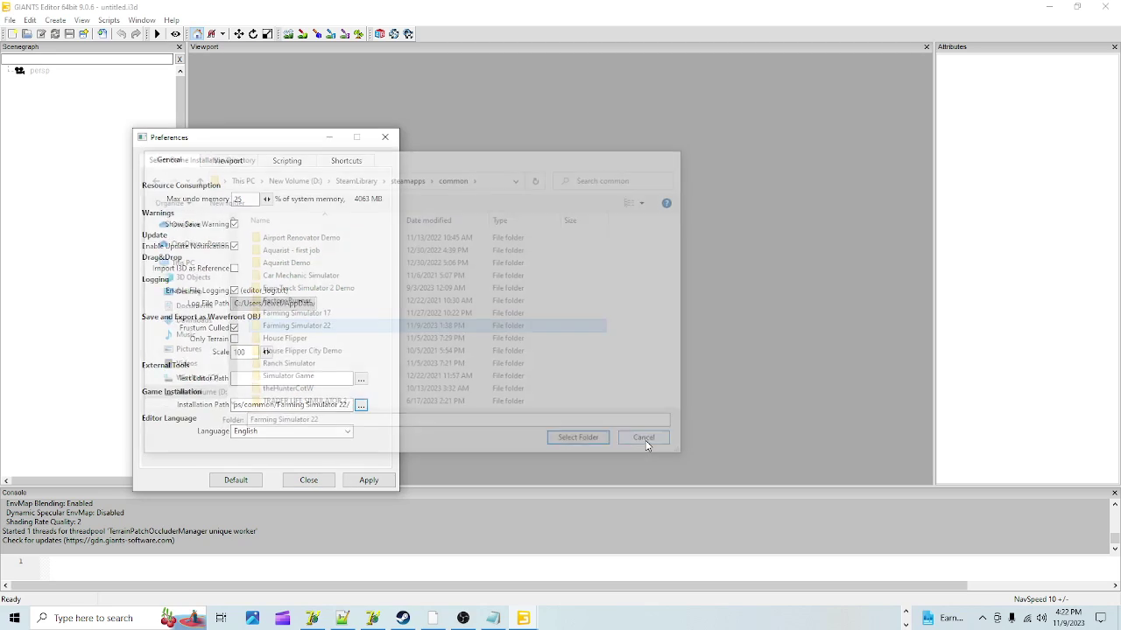
pyautogui.click(365, 484)
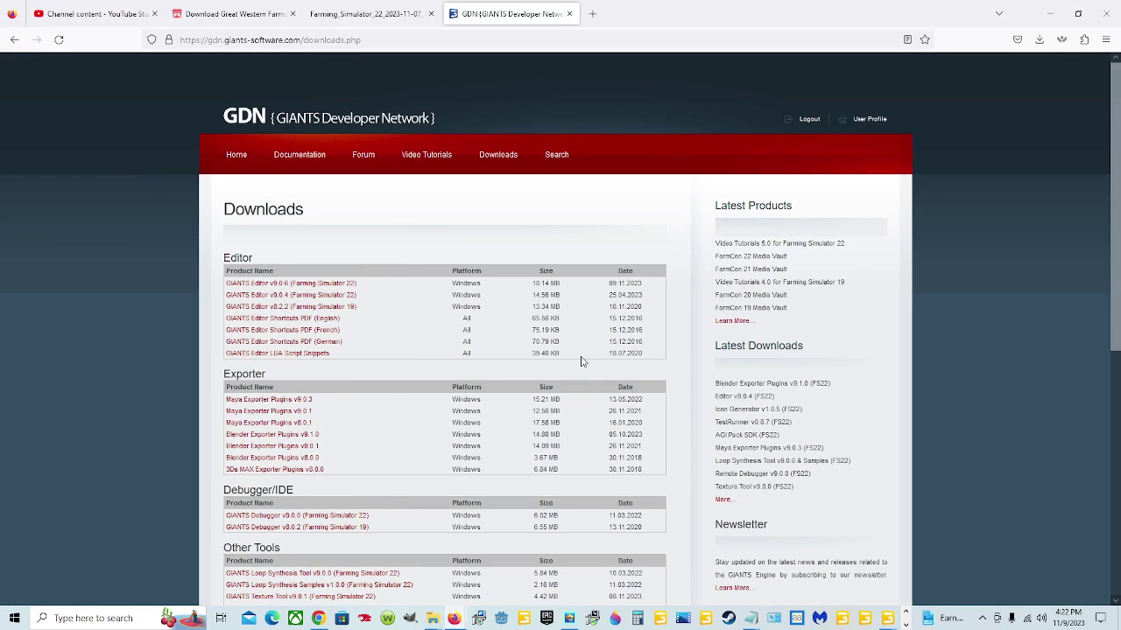
pyautogui.moveTo(885, 618)
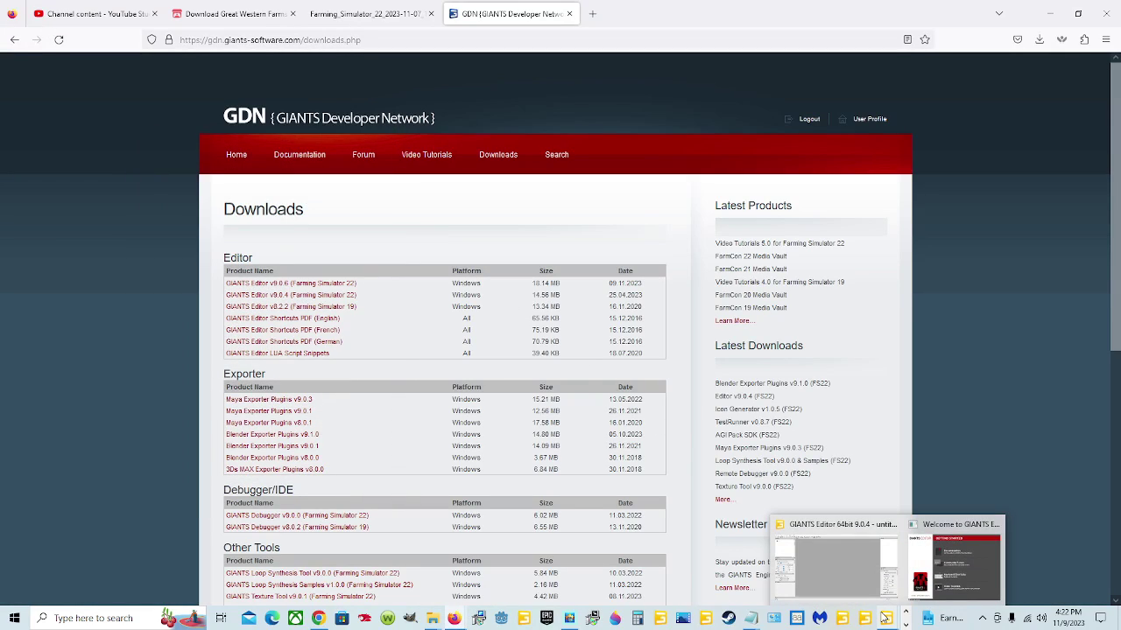
pyautogui.click(841, 539)
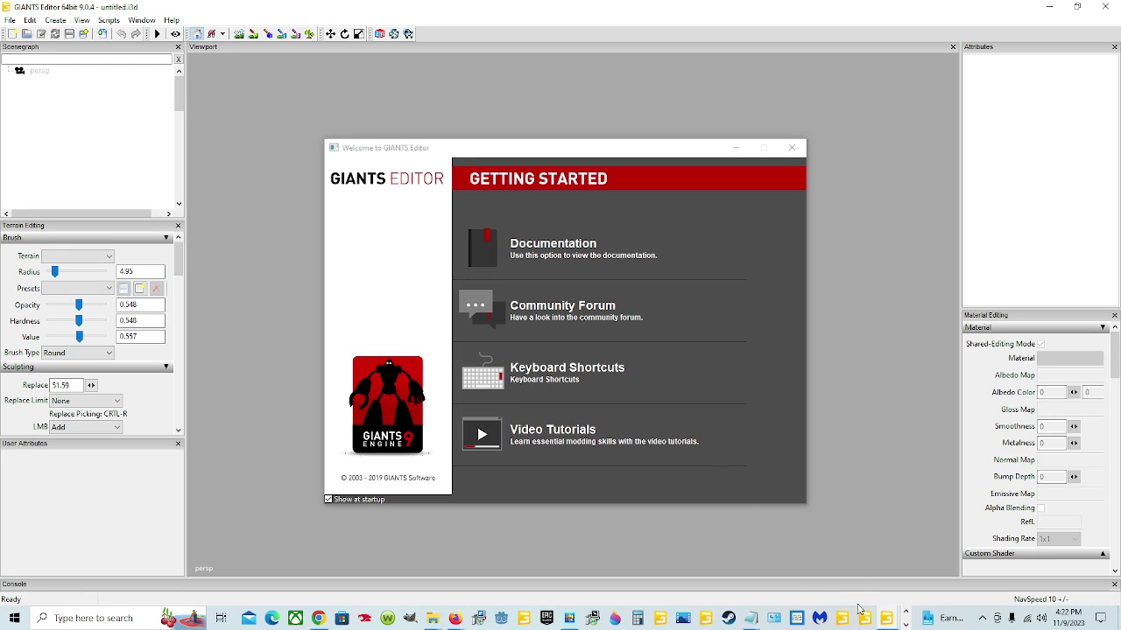
# Step: Switch back to the GIANTS Editor 9.0.6 window and open its File menu
pyautogui.moveTo(895, 623)
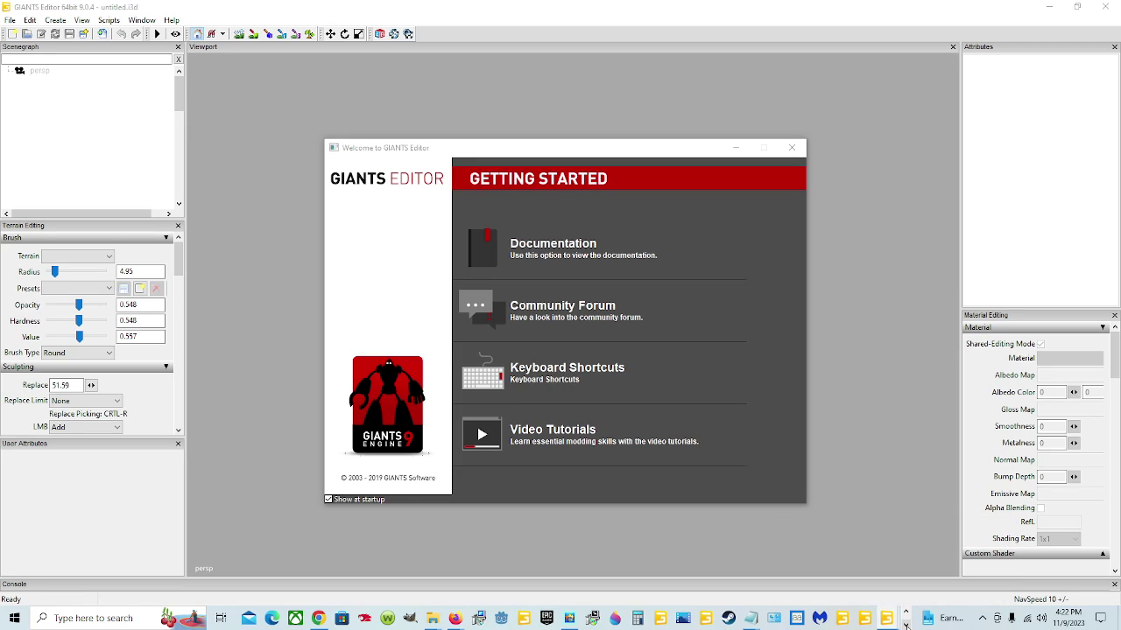
pyautogui.click(906, 625)
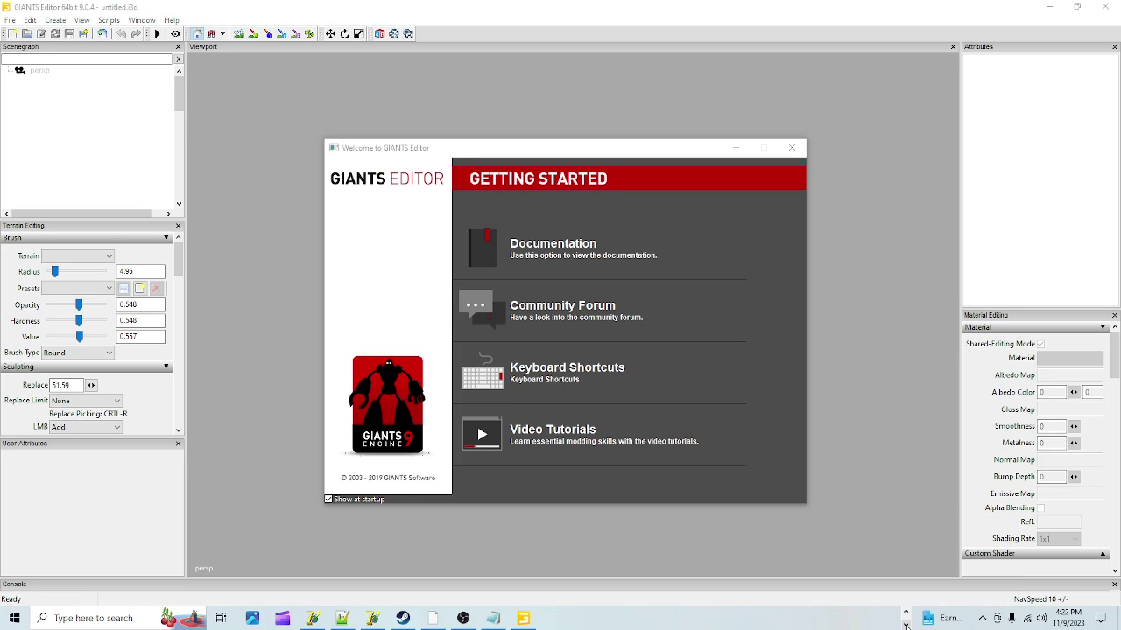
pyautogui.click(523, 618)
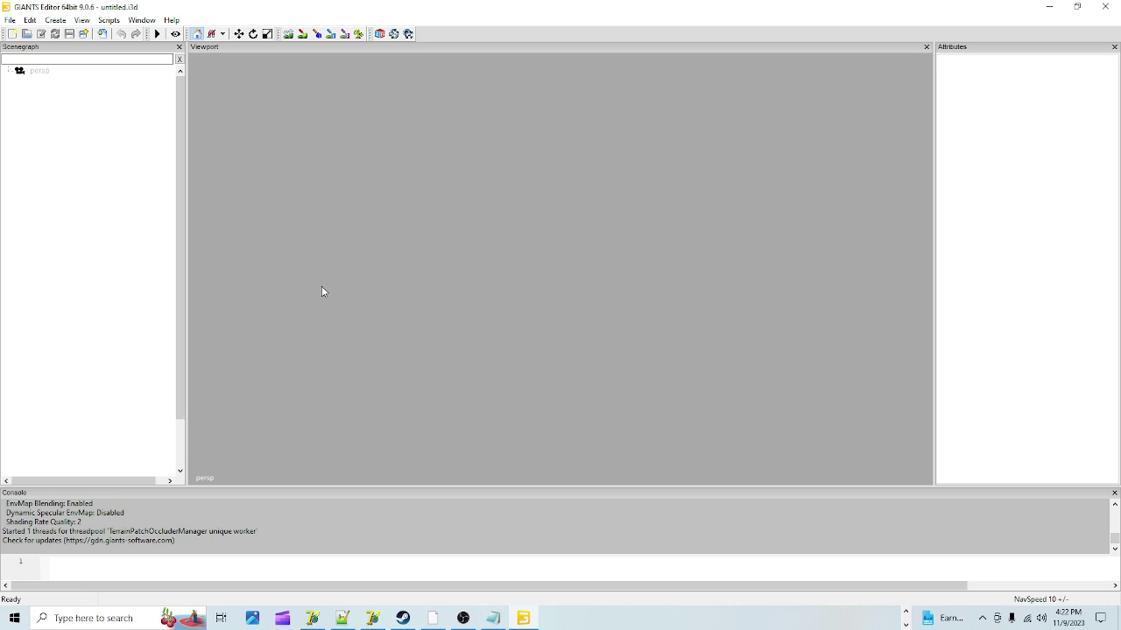
pyautogui.click(11, 20)
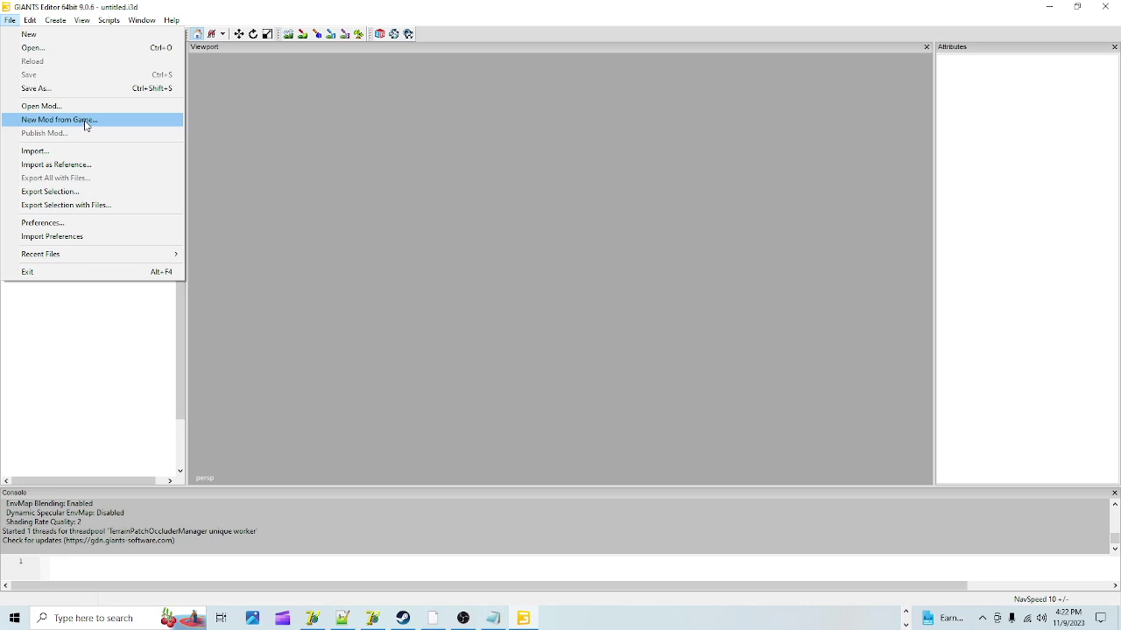
# Step: Create a New Mod from Game using 'Map : Mod Map US' as the base item
pyautogui.click(86, 123)
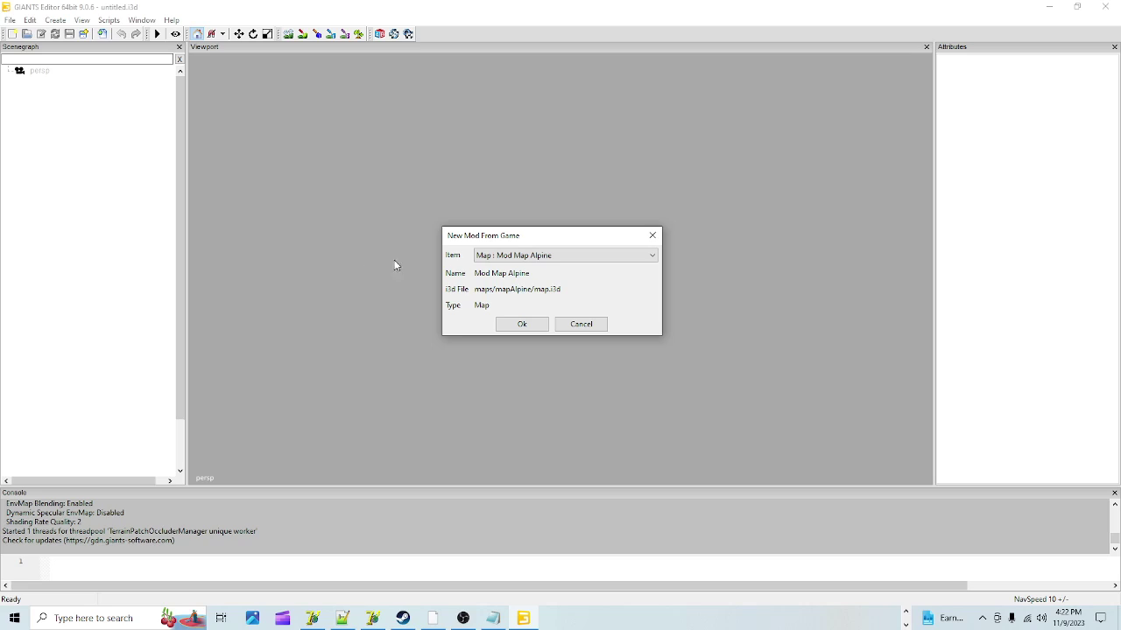
pyautogui.click(589, 254)
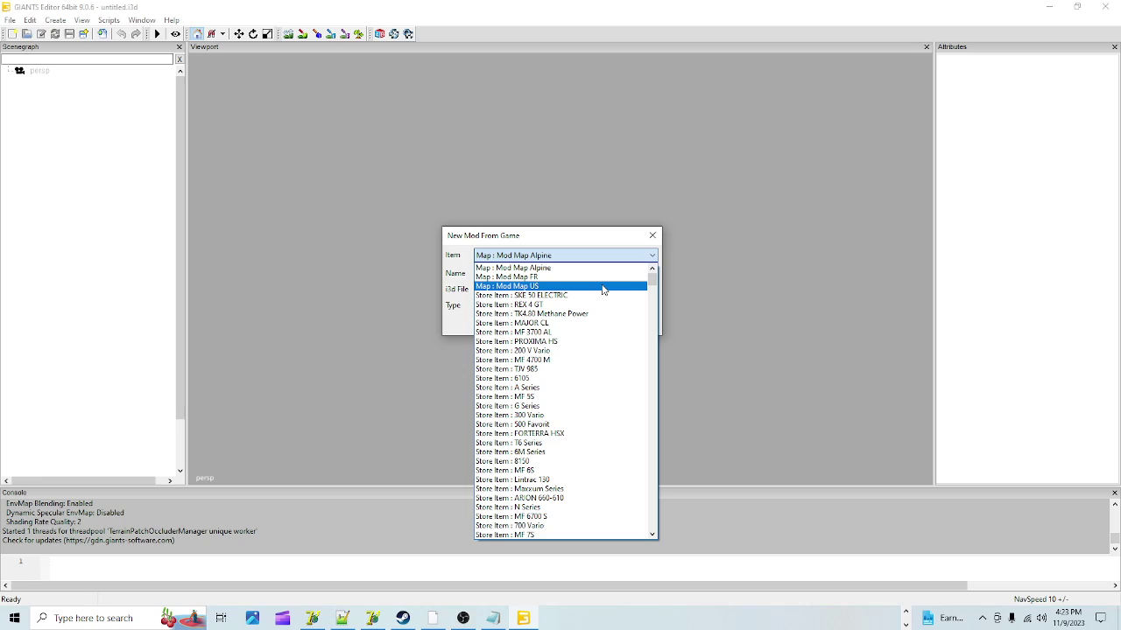
pyautogui.click(603, 286)
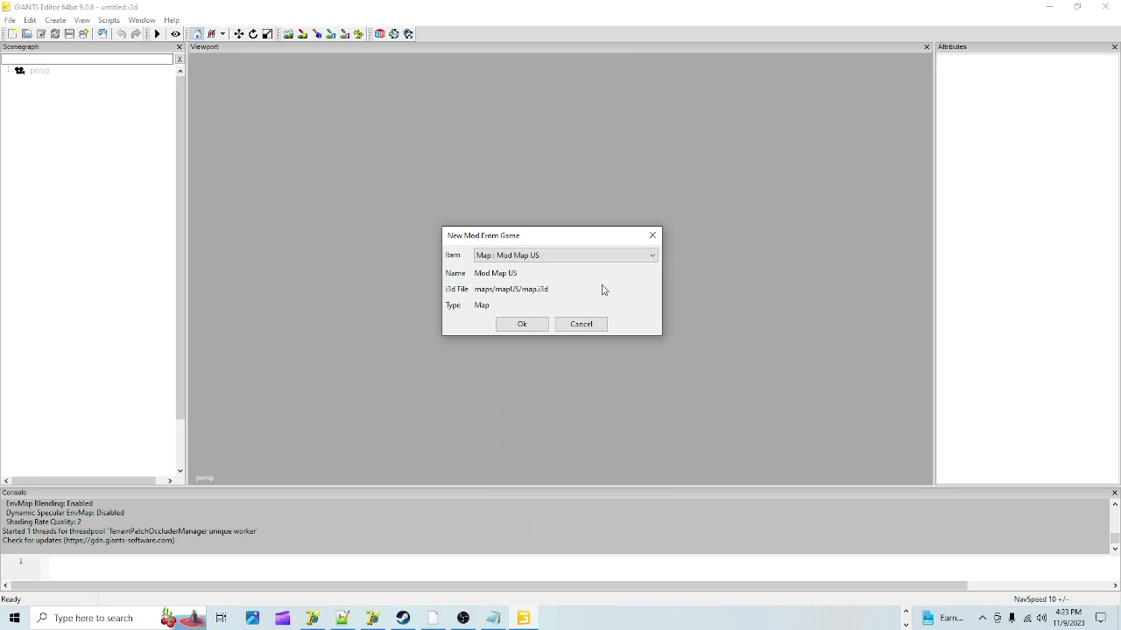
pyautogui.click(583, 255)
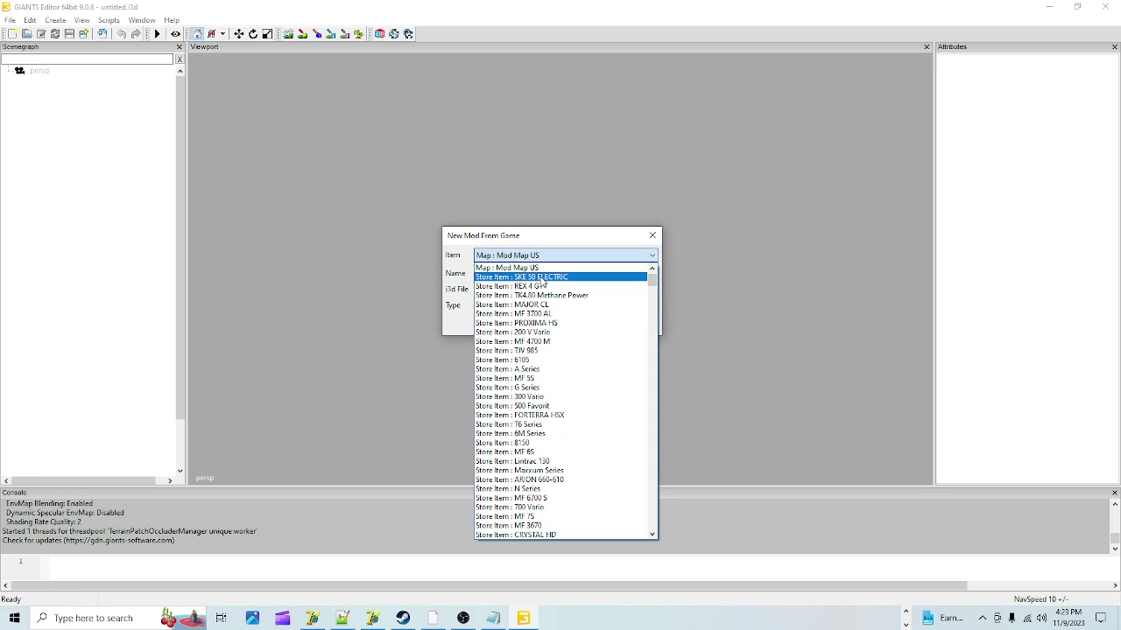
pyautogui.click(541, 281)
pyautogui.click(563, 258)
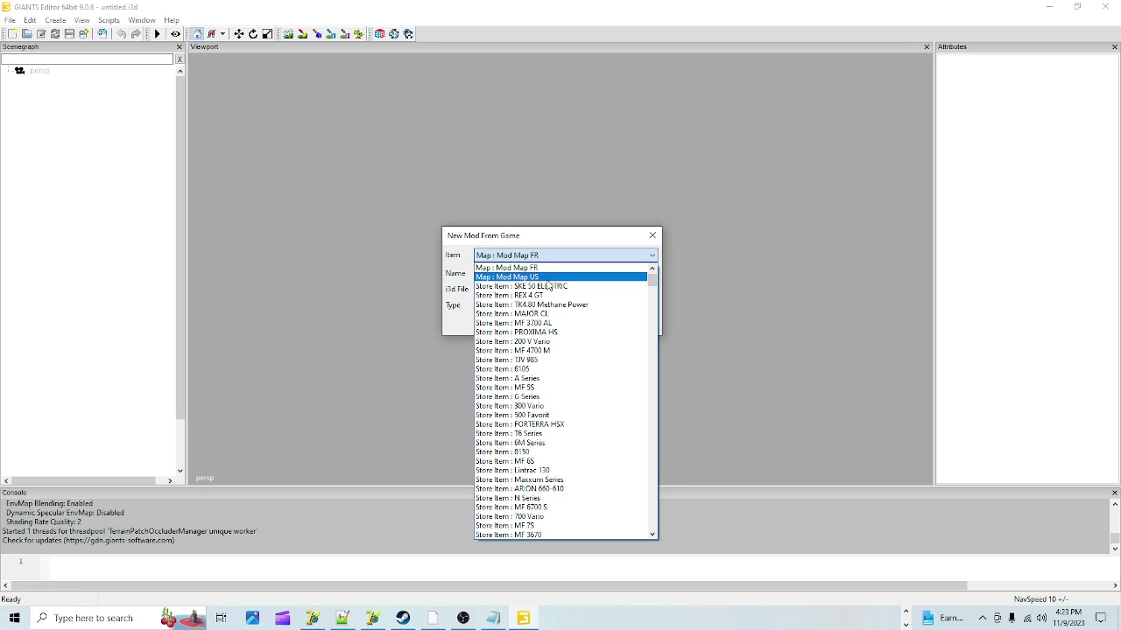
pyautogui.click(543, 287)
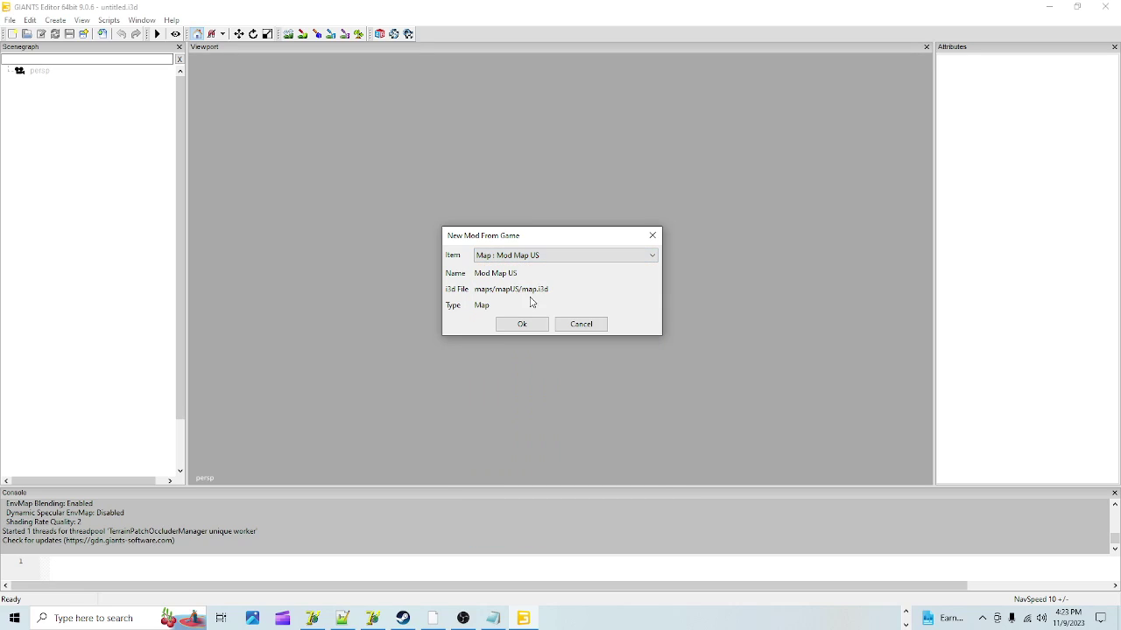
pyautogui.click(517, 324)
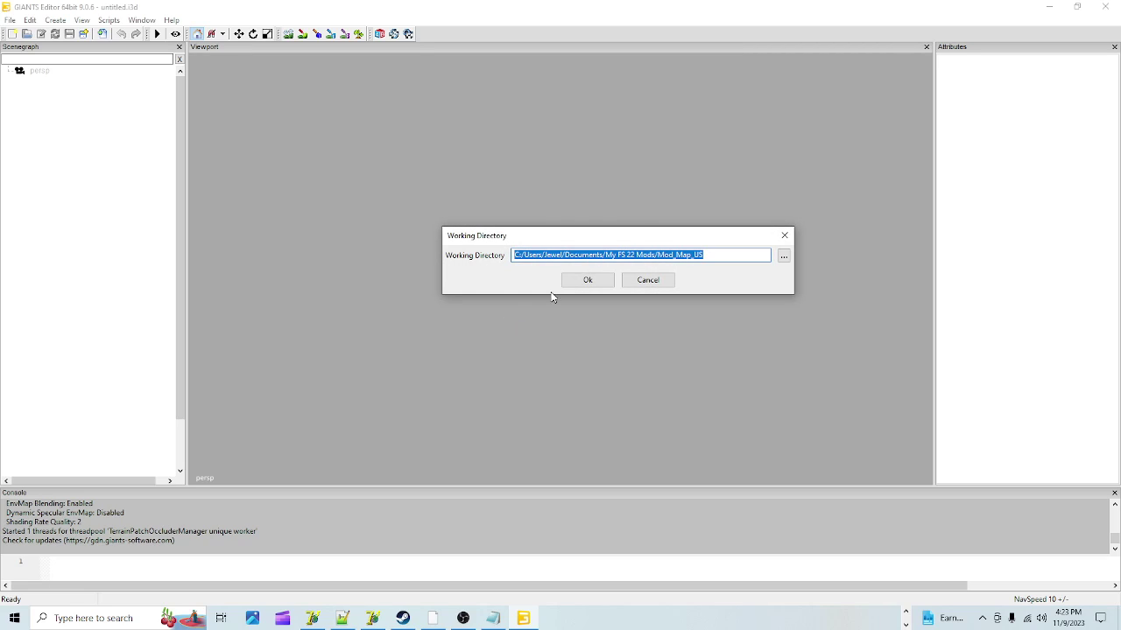
# Step: Replace the Mod_Map_US folder name in the working directory path with 'test'
pyautogui.click(725, 255)
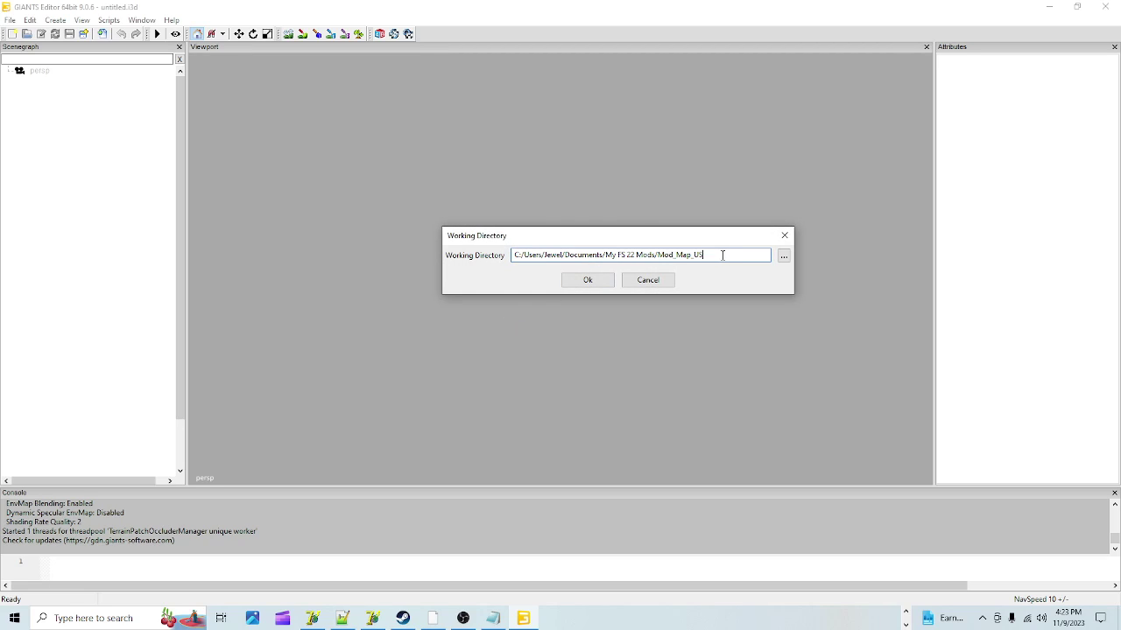
pyautogui.moveTo(722, 256); pyautogui.dragTo(658, 256)
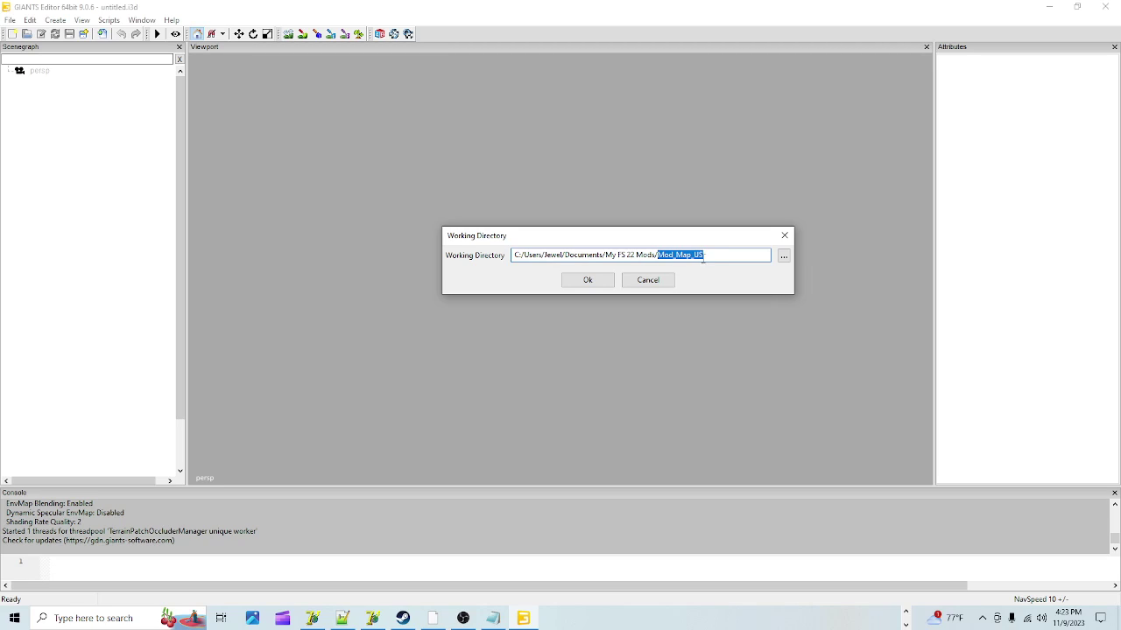
pyautogui.write('test/')
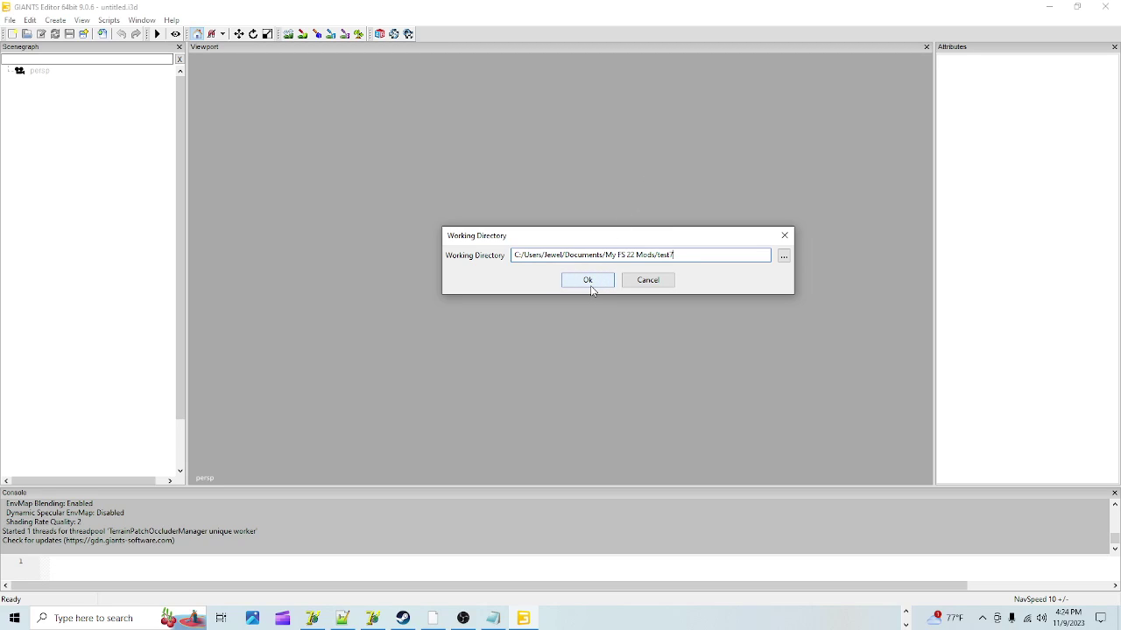
# Step: Confirm the working directory so the test7 mod is created and its mapUS map.i3d loads
pyautogui.click(591, 282)
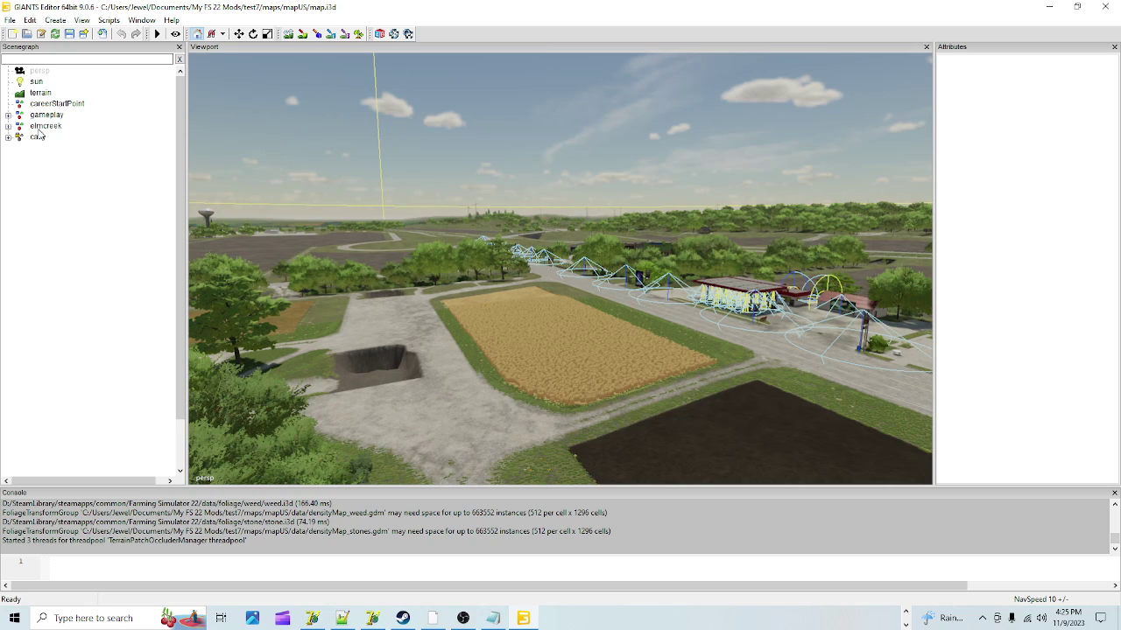
pyautogui.click(40, 129)
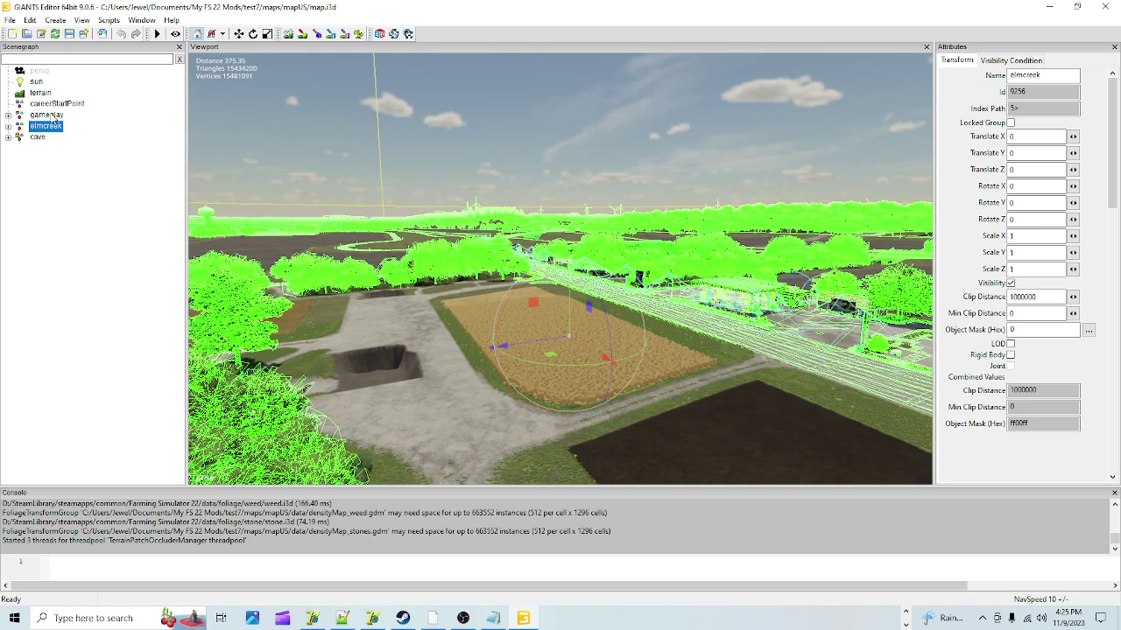
pyautogui.click(48, 116)
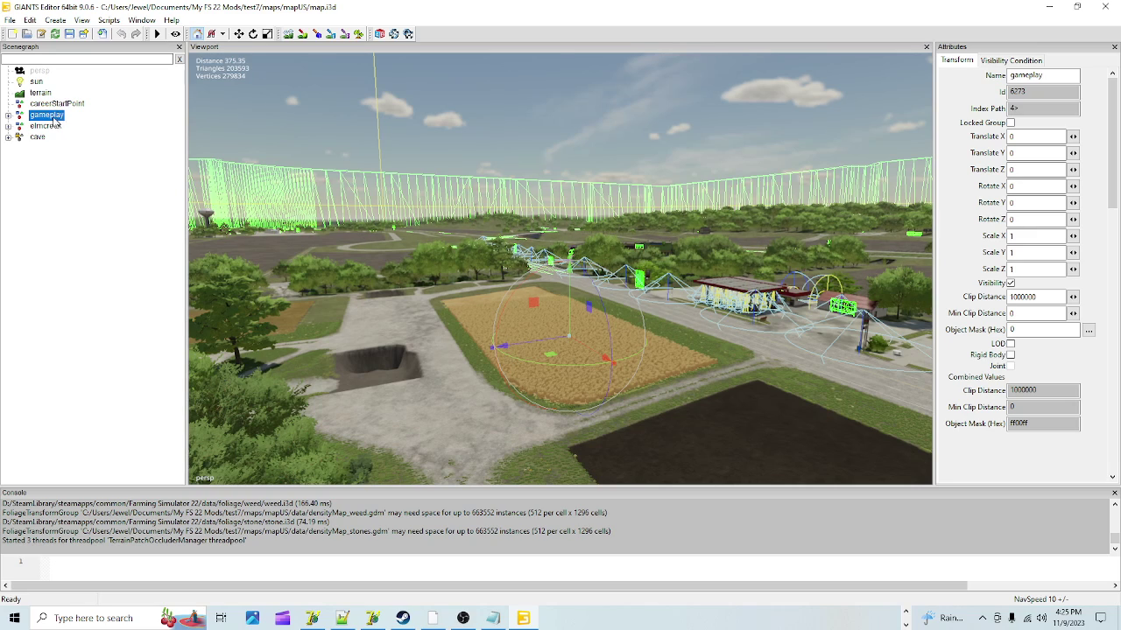
pyautogui.click(120, 103)
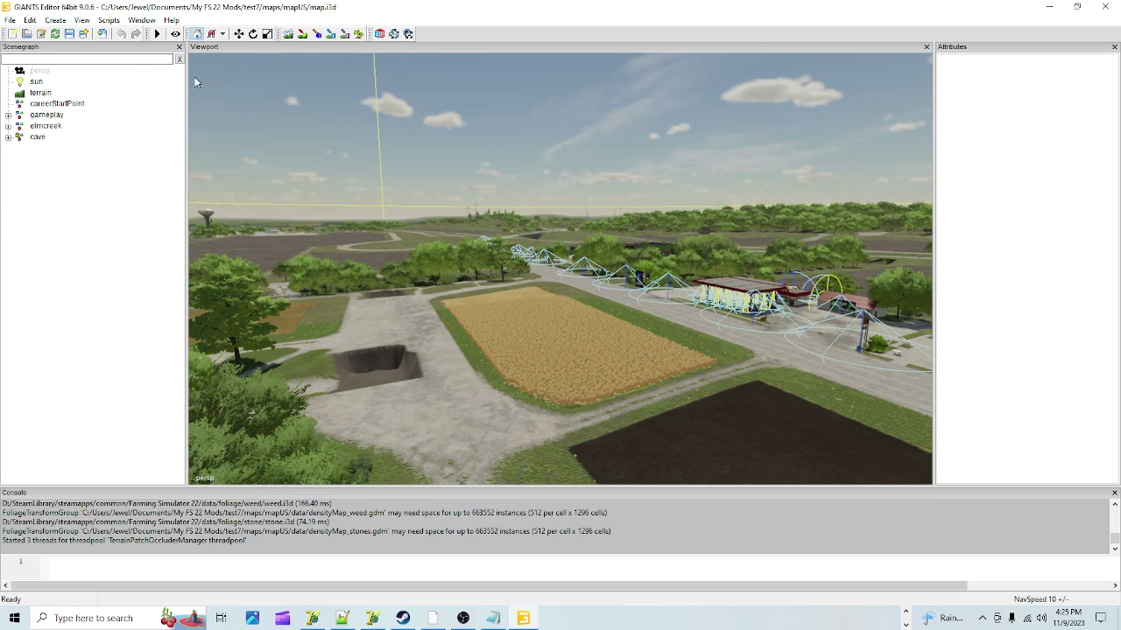
# Step: Open the Attributes, User Attributes, Terrain Editing and Material Editing panels from the Window menu
pyautogui.click(141, 19)
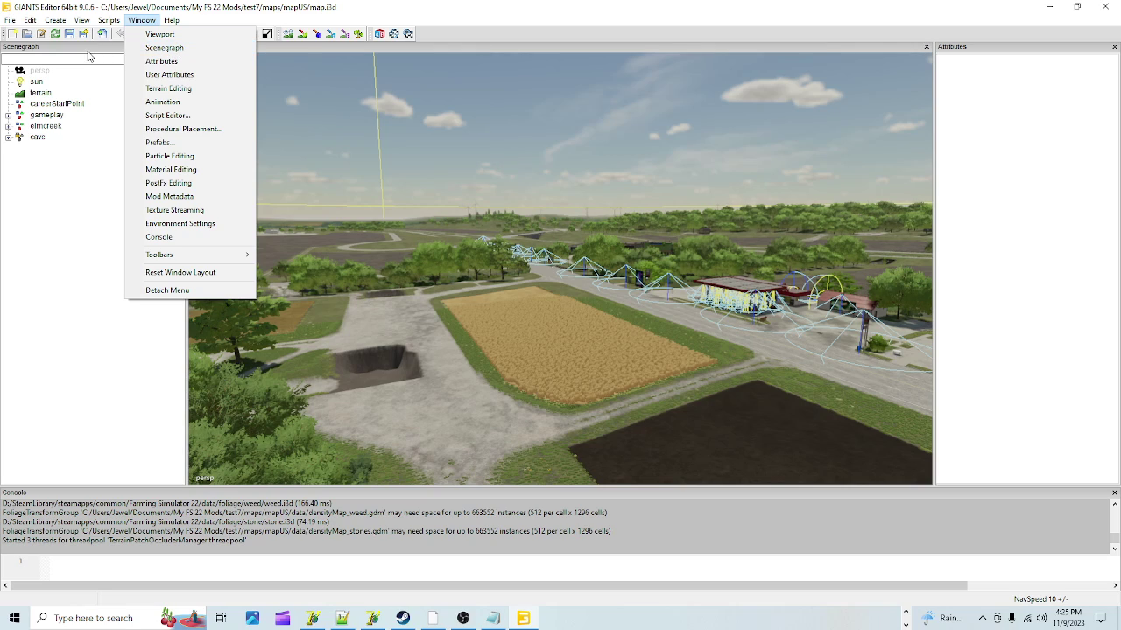
pyautogui.click(154, 63)
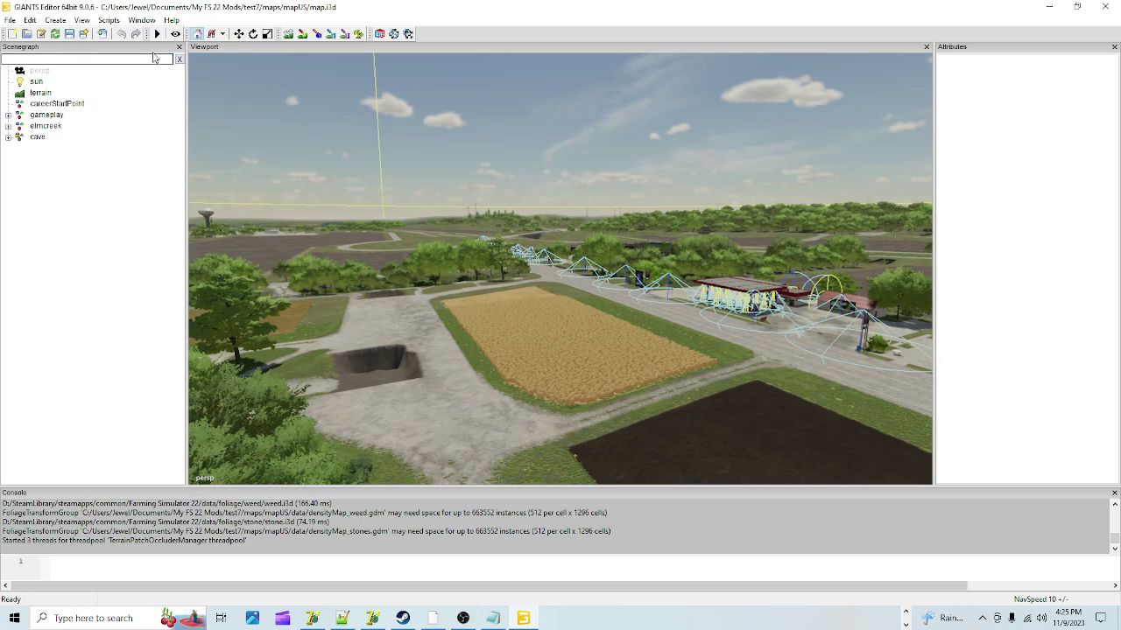
pyautogui.click(142, 21)
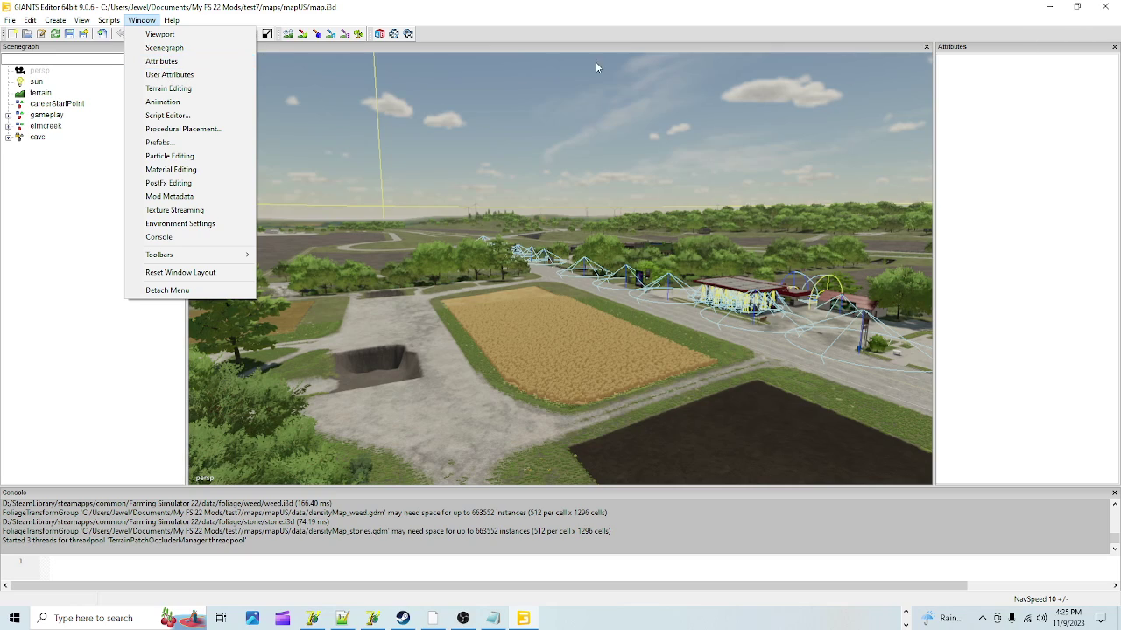
pyautogui.click(169, 75)
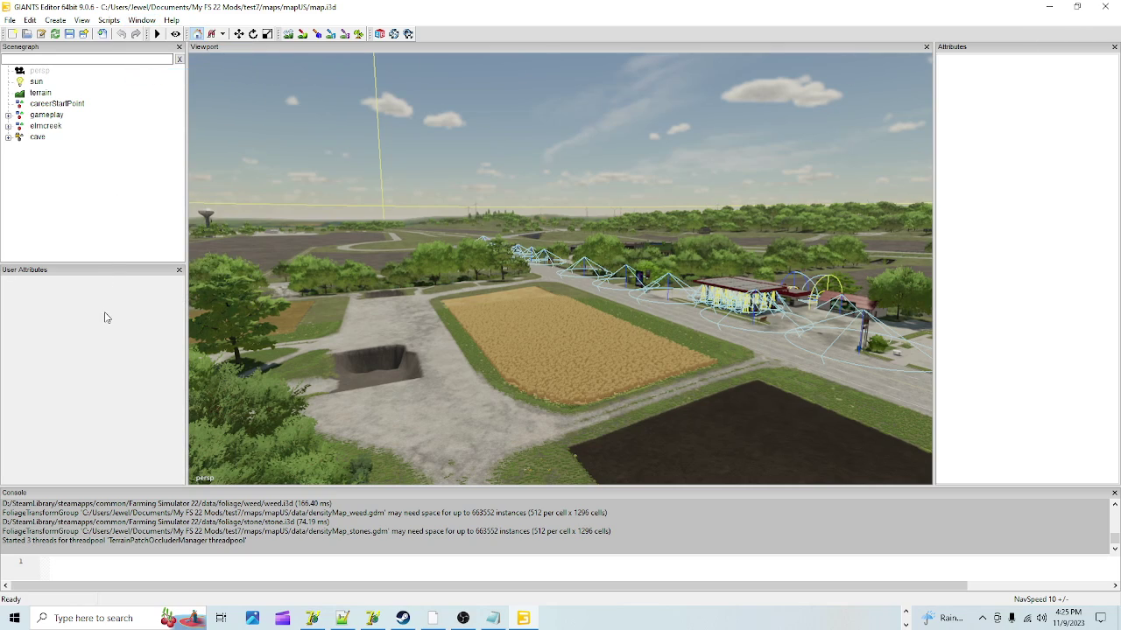
pyautogui.click(142, 20)
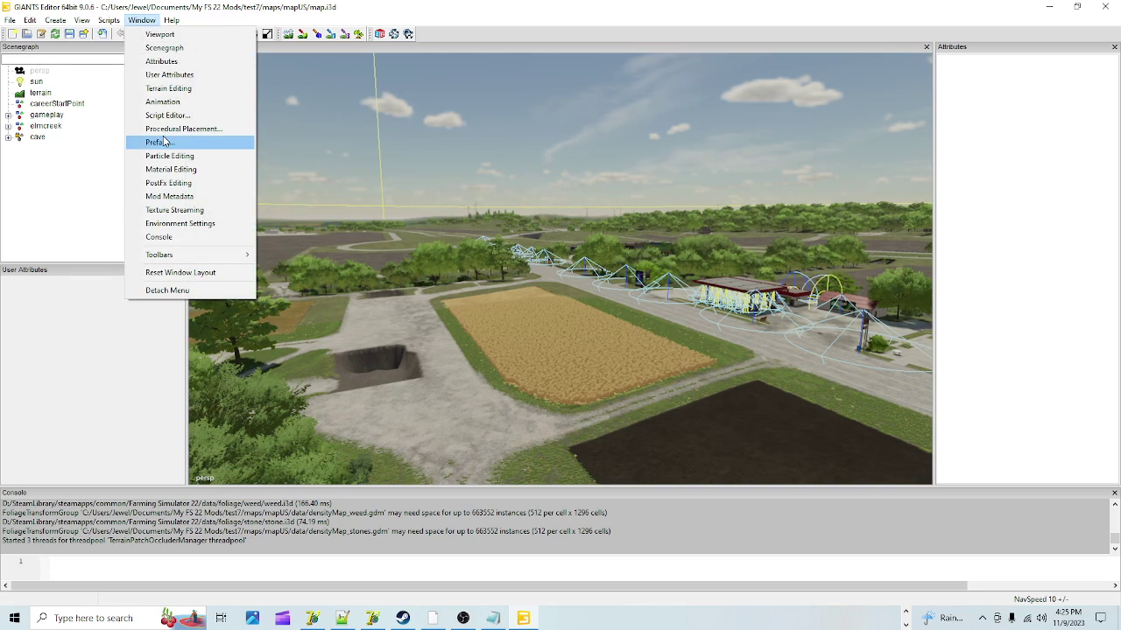
pyautogui.click(168, 88)
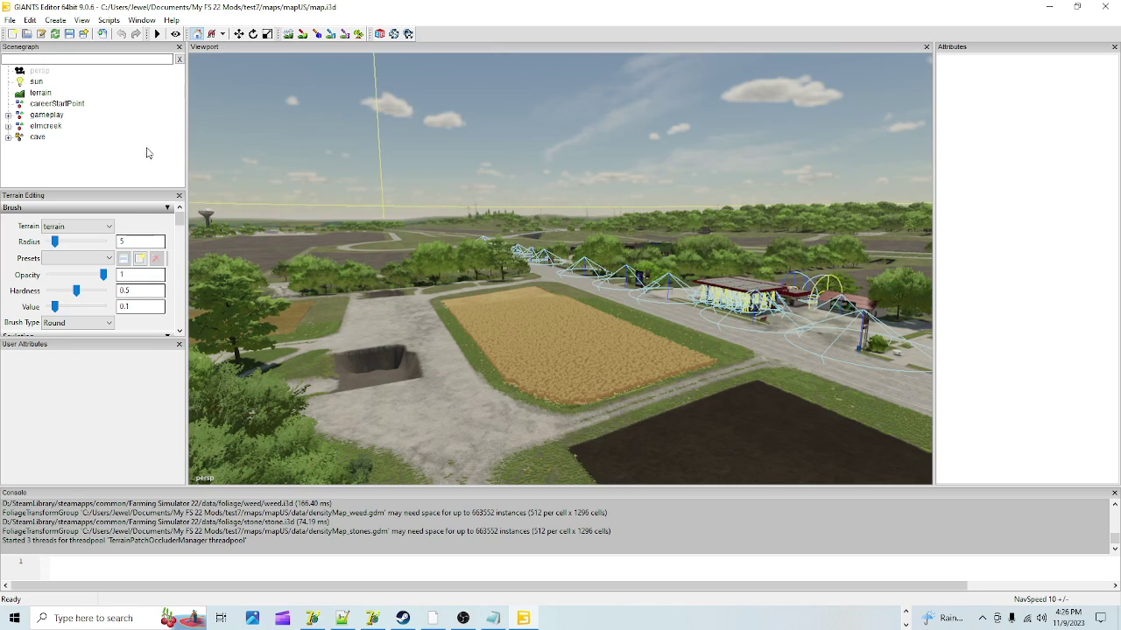
pyautogui.click(142, 20)
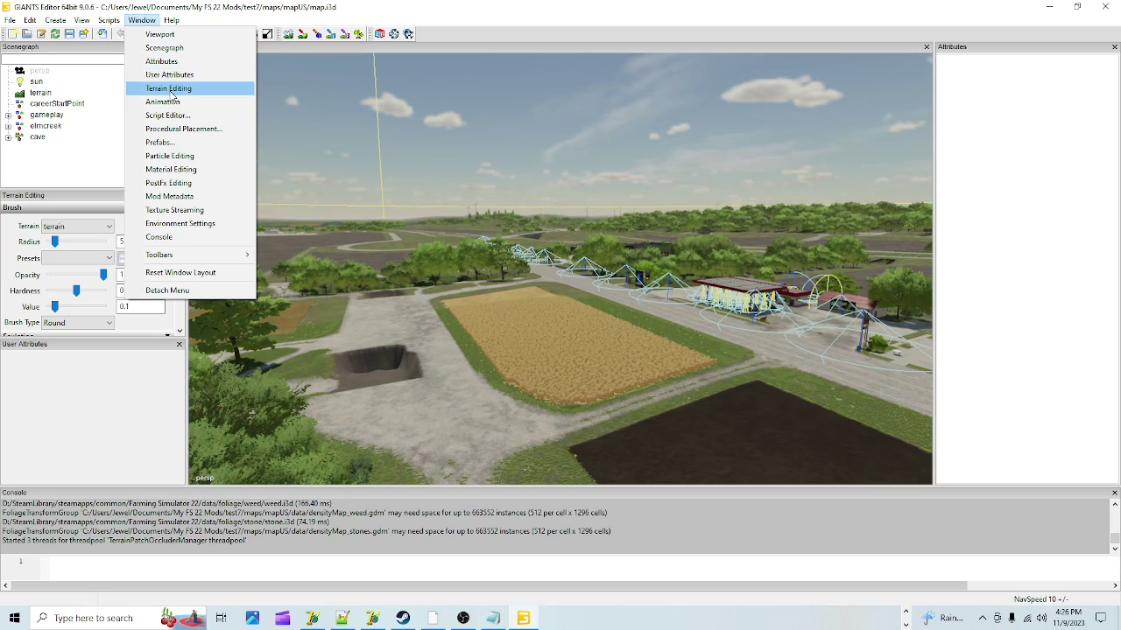
pyautogui.click(182, 169)
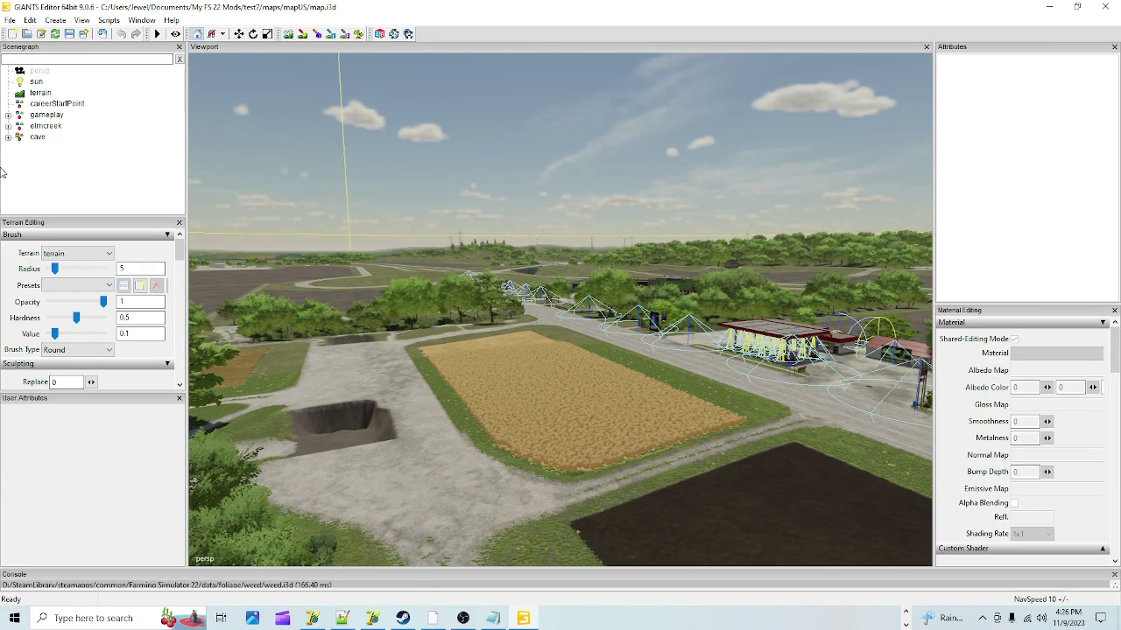
# Step: Expand gameplay, select billboards, scroll through Terrain Editing, then clear the selection
pyautogui.click(8, 117)
pyautogui.click(71, 137)
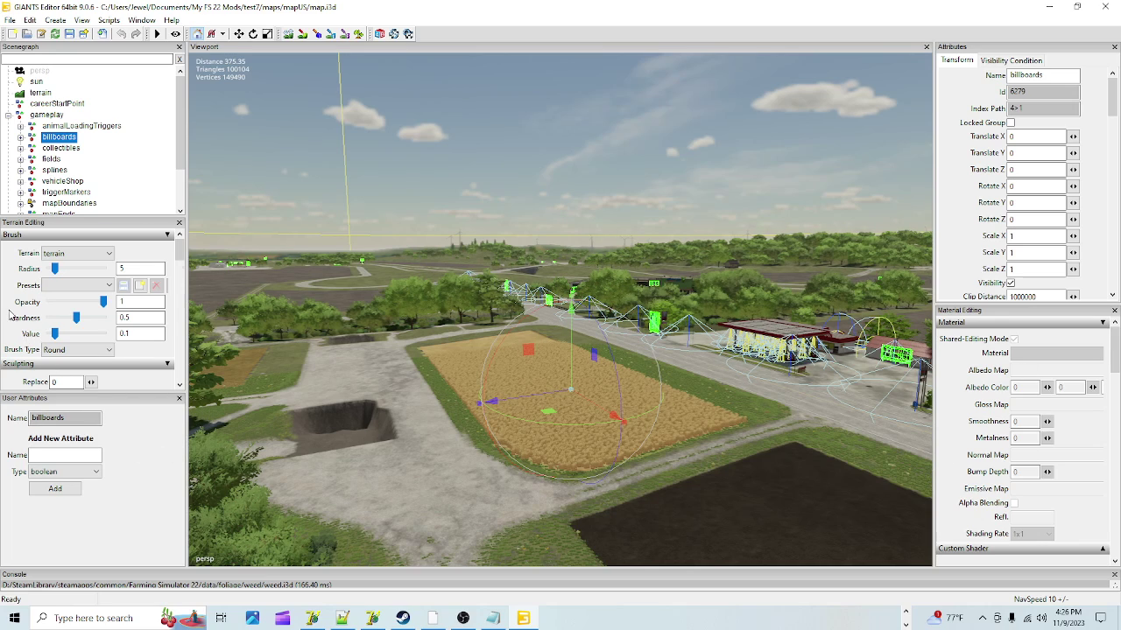
pyautogui.scroll(-10, 10, 315)
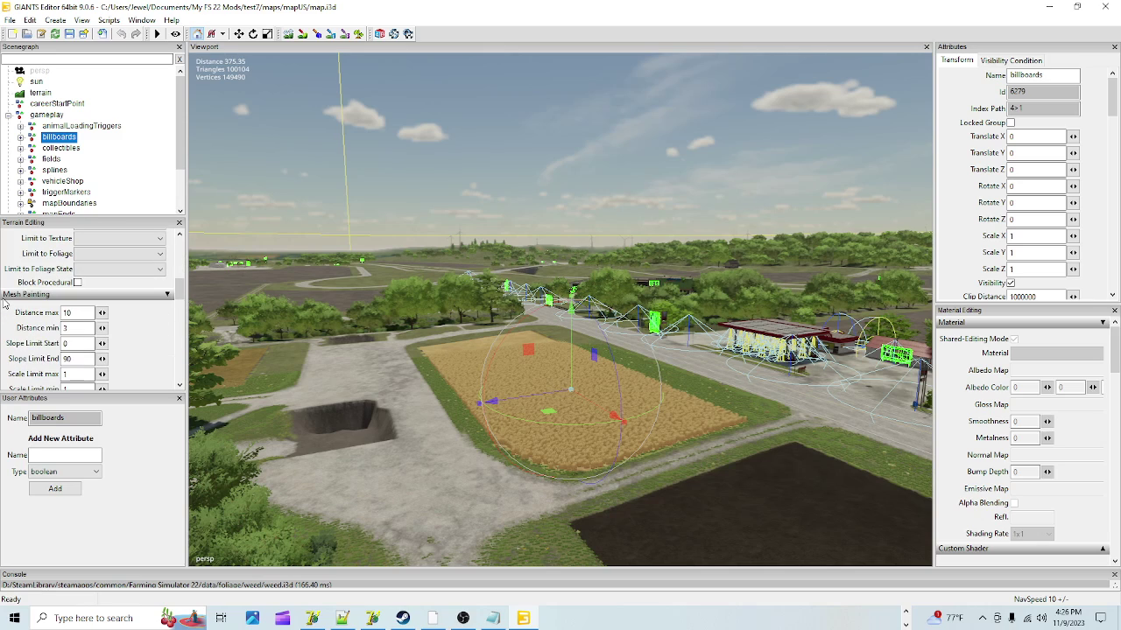
pyautogui.scroll(-5, 9, 315)
pyautogui.scroll(3, 12, 324)
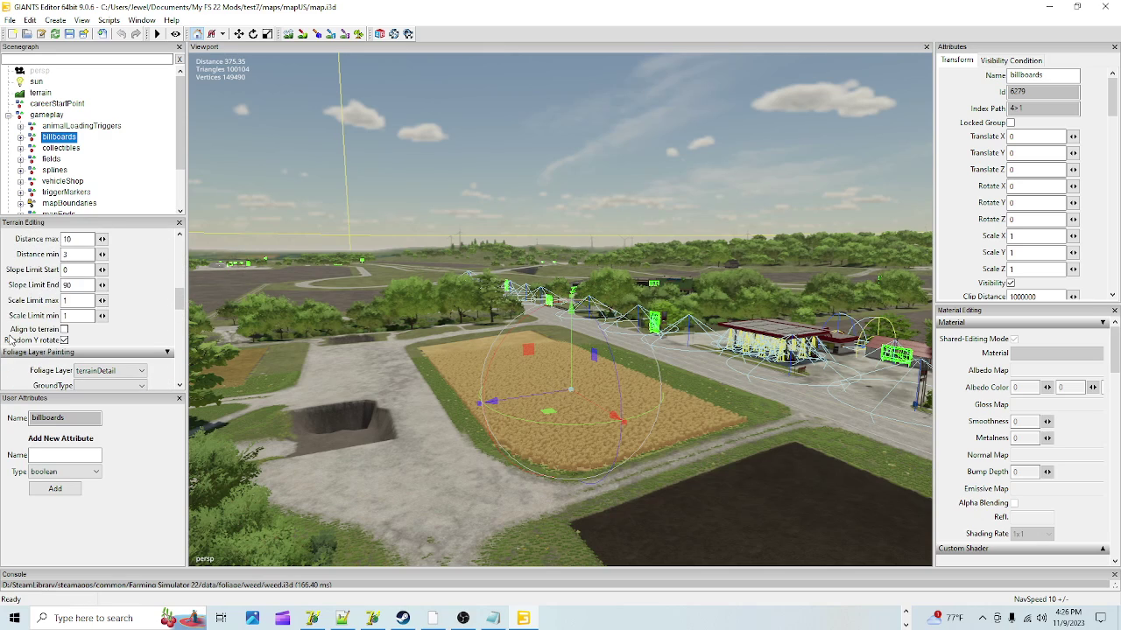
pyautogui.scroll(2, 12, 324)
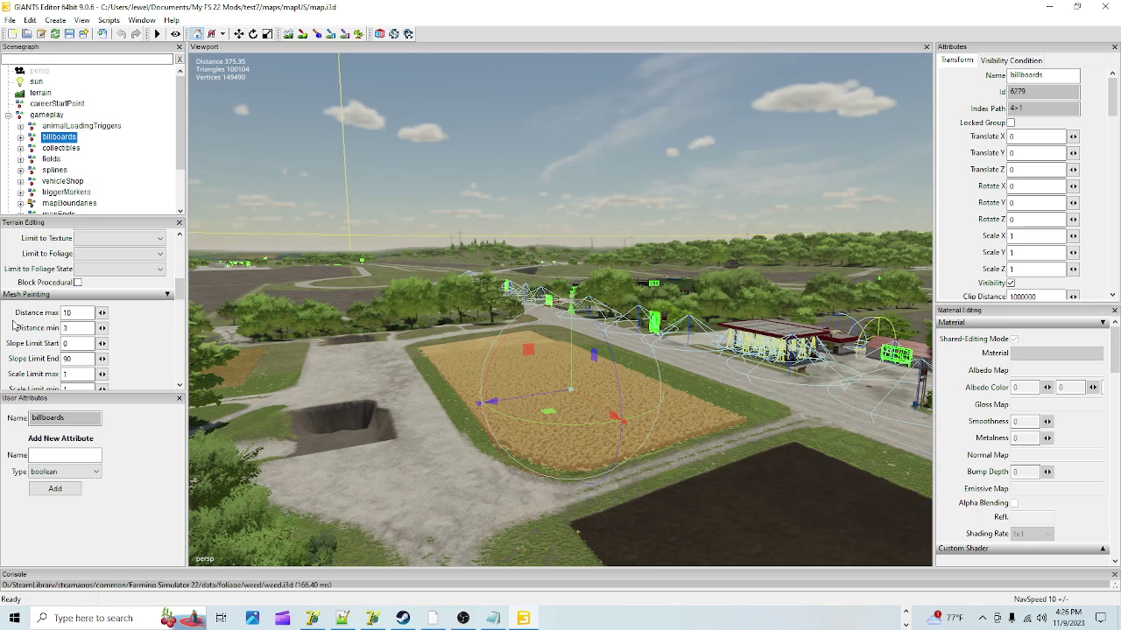
pyautogui.scroll(5, 13, 325)
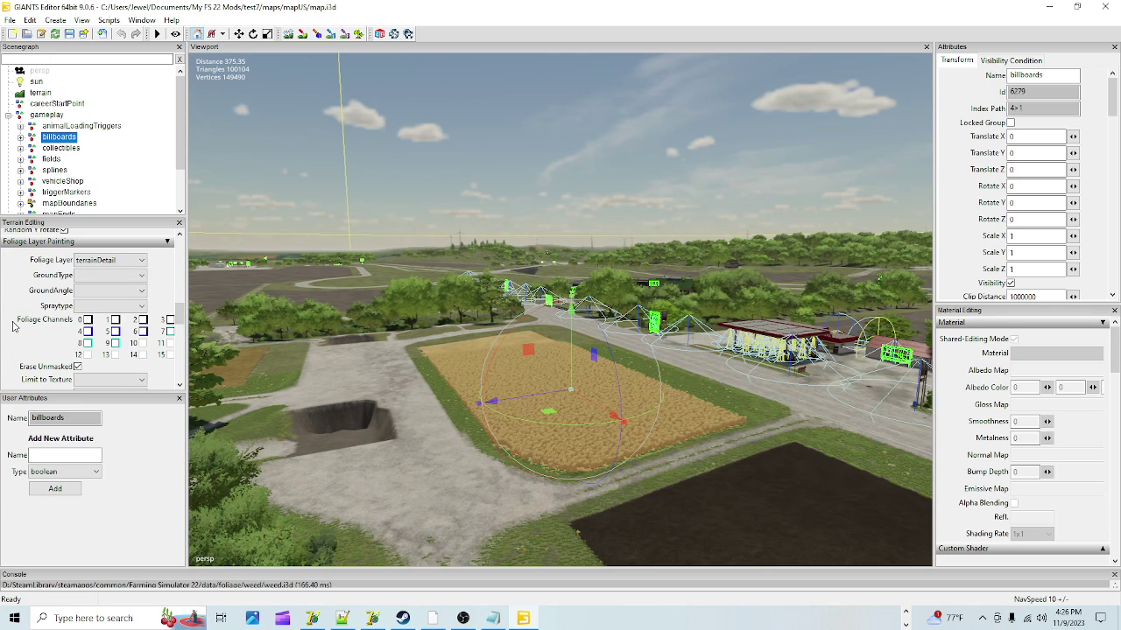
pyautogui.scroll(-4, 13, 325)
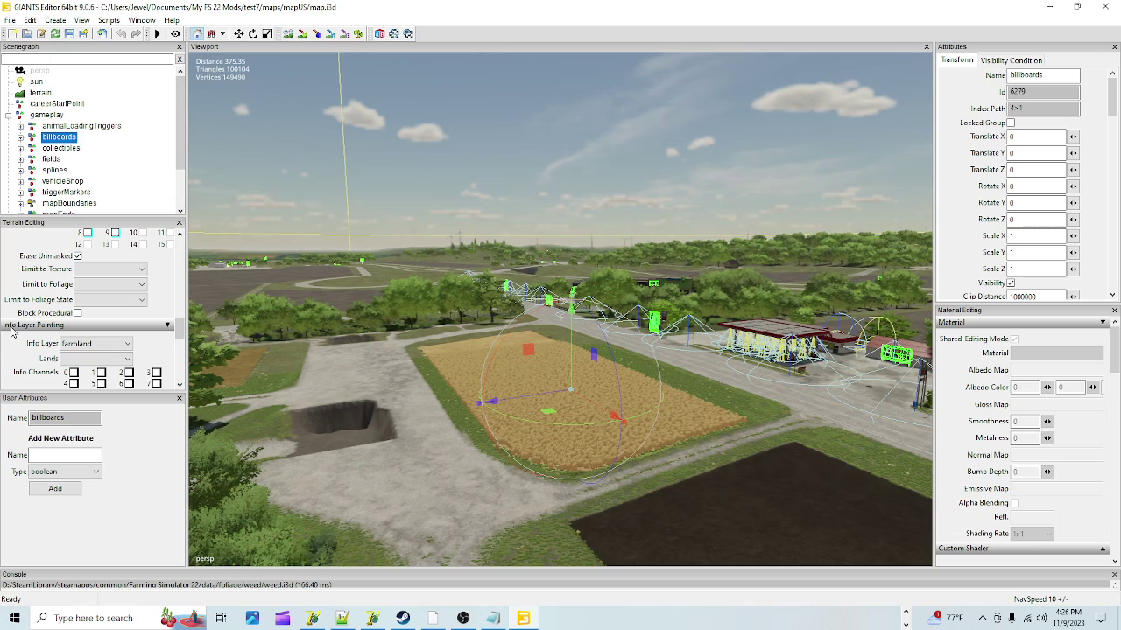
pyautogui.scroll(-6, 13, 331)
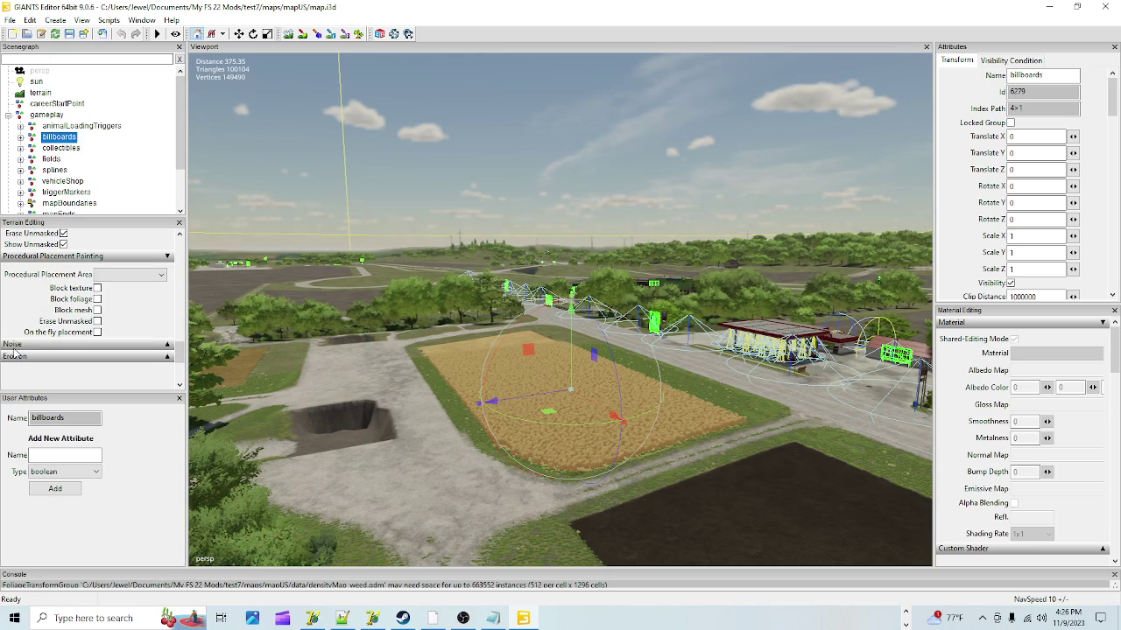
pyautogui.scroll(-4, 110, 372)
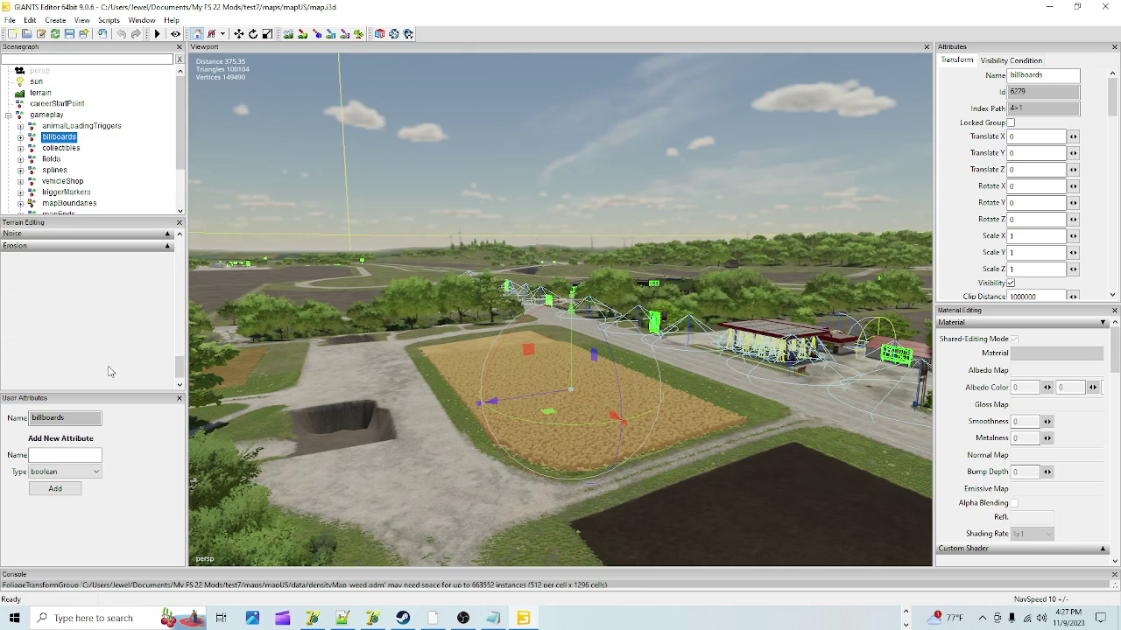
pyautogui.scroll(5, 110, 372)
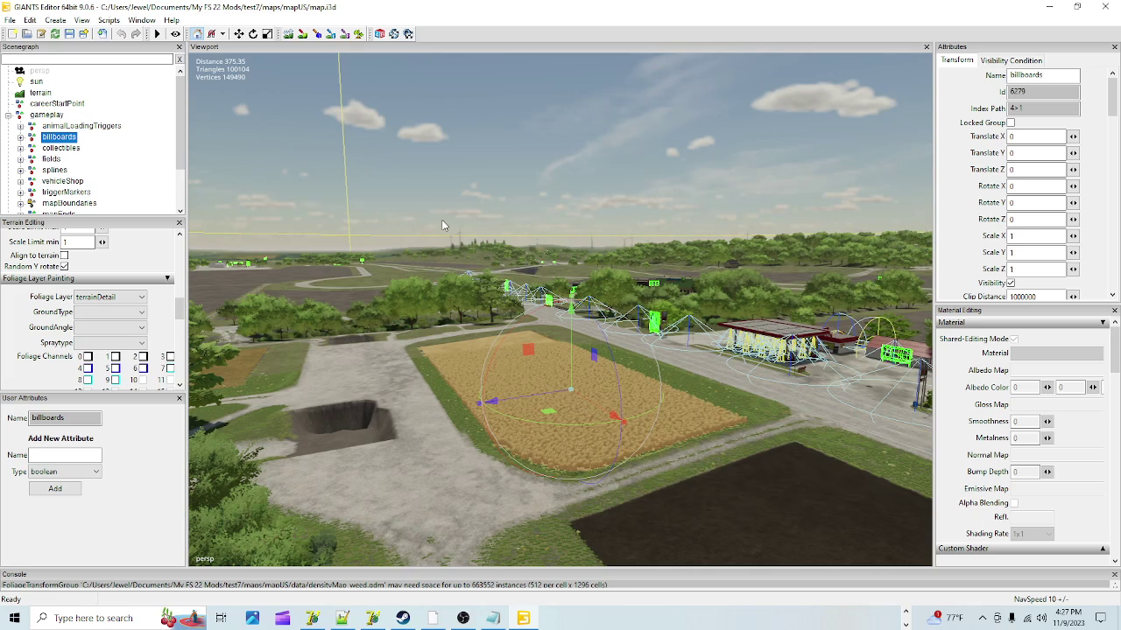
pyautogui.click(538, 153)
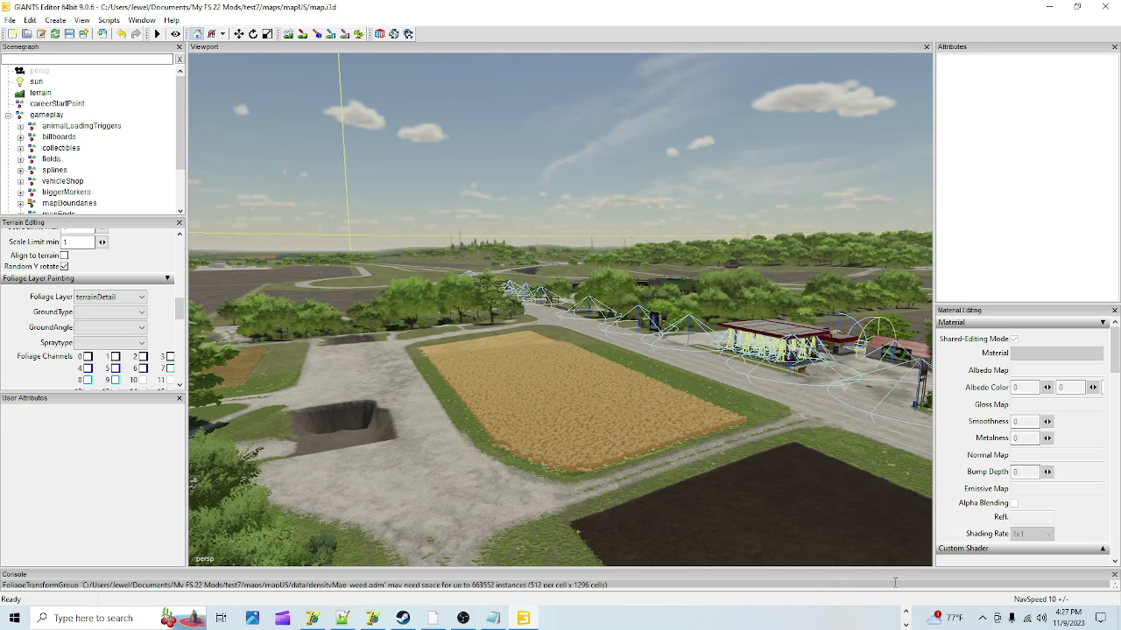
pyautogui.click(907, 613)
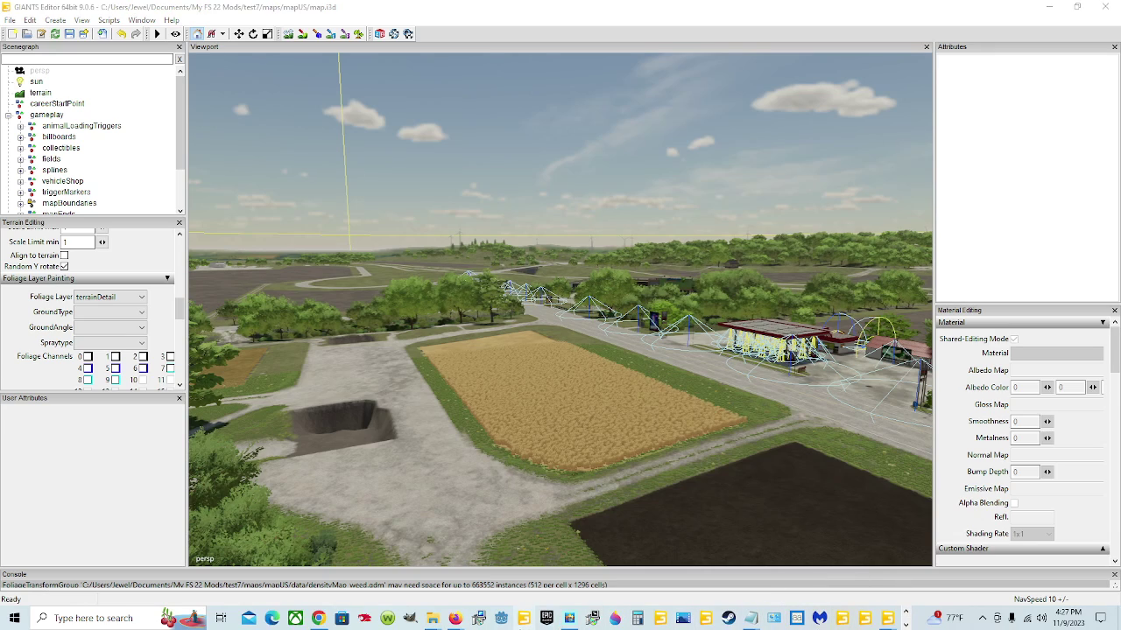
# Step: Confirm test7 exists in Documents > My FS 22 Mods, then save the mod in GIANTS Editor
pyautogui.moveTo(433, 620)
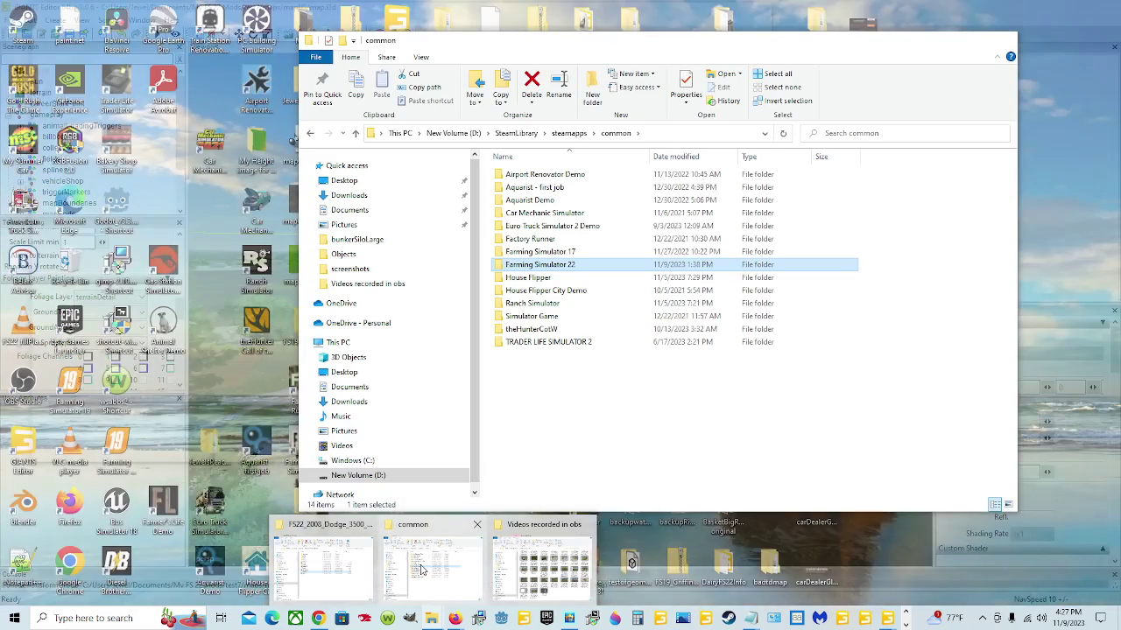
pyautogui.click(429, 564)
pyautogui.click(357, 197)
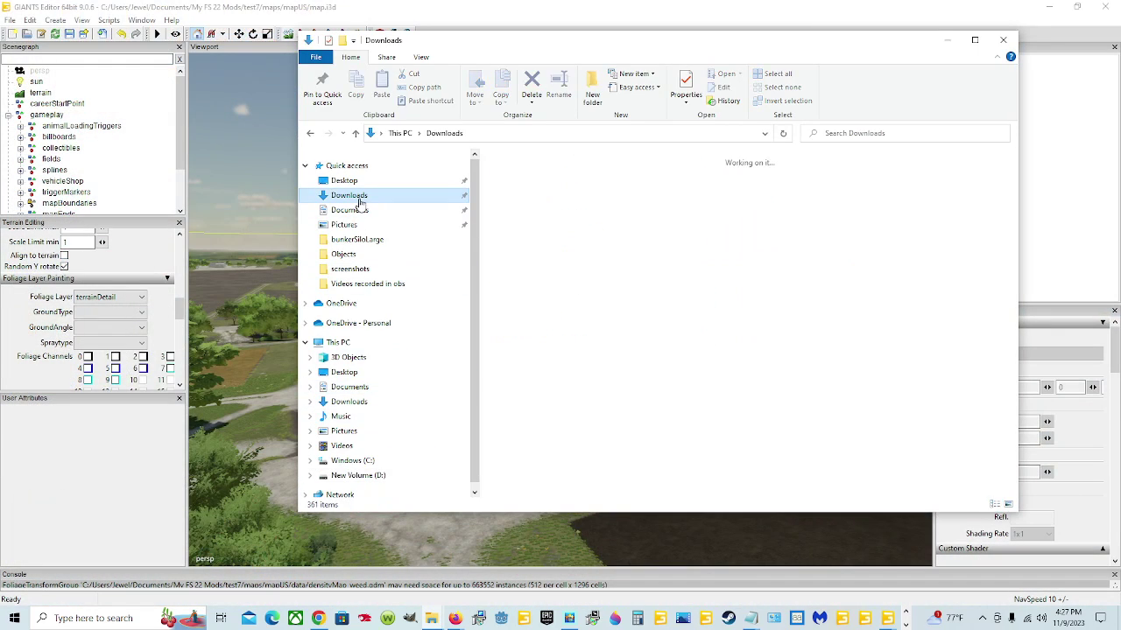
pyautogui.click(357, 212)
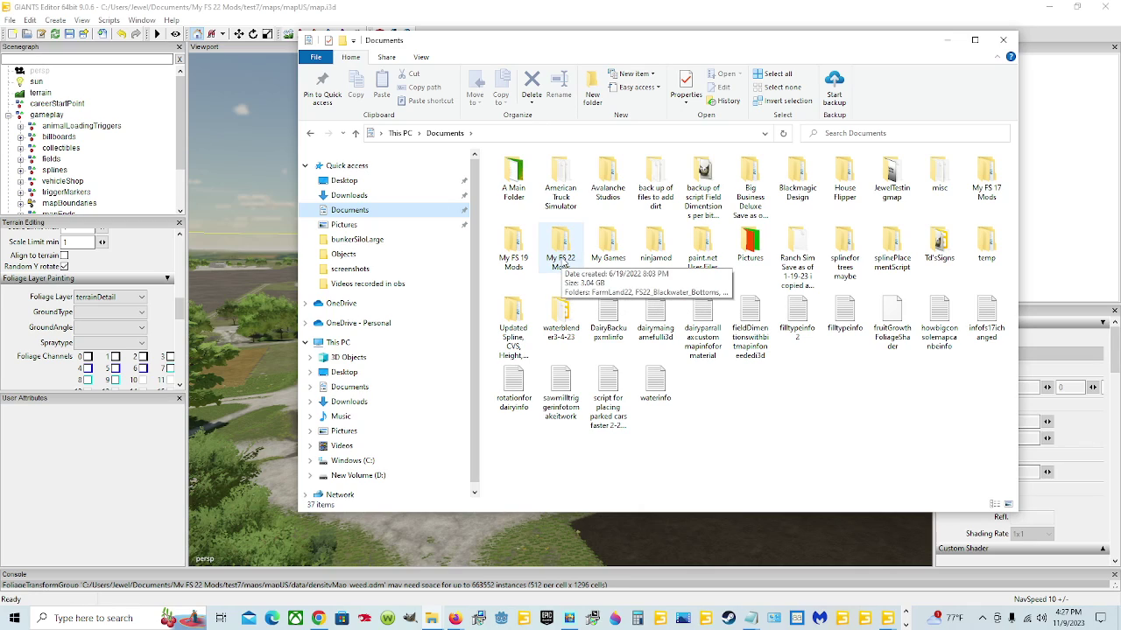
pyautogui.doubleClick(560, 254)
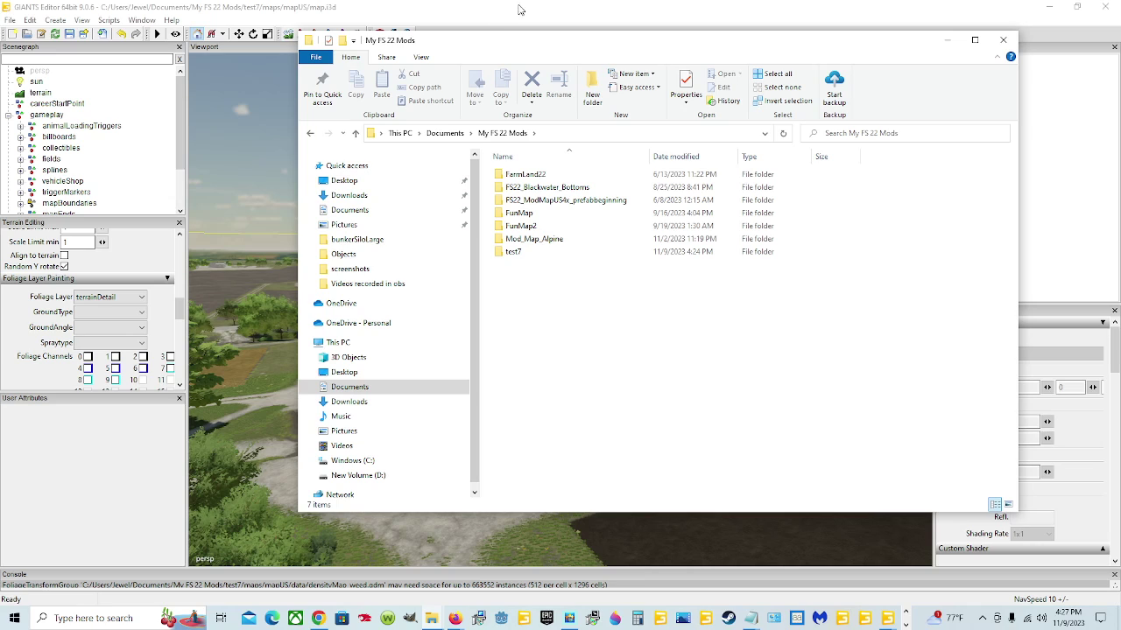
pyautogui.click(379, 10)
pyautogui.click(70, 33)
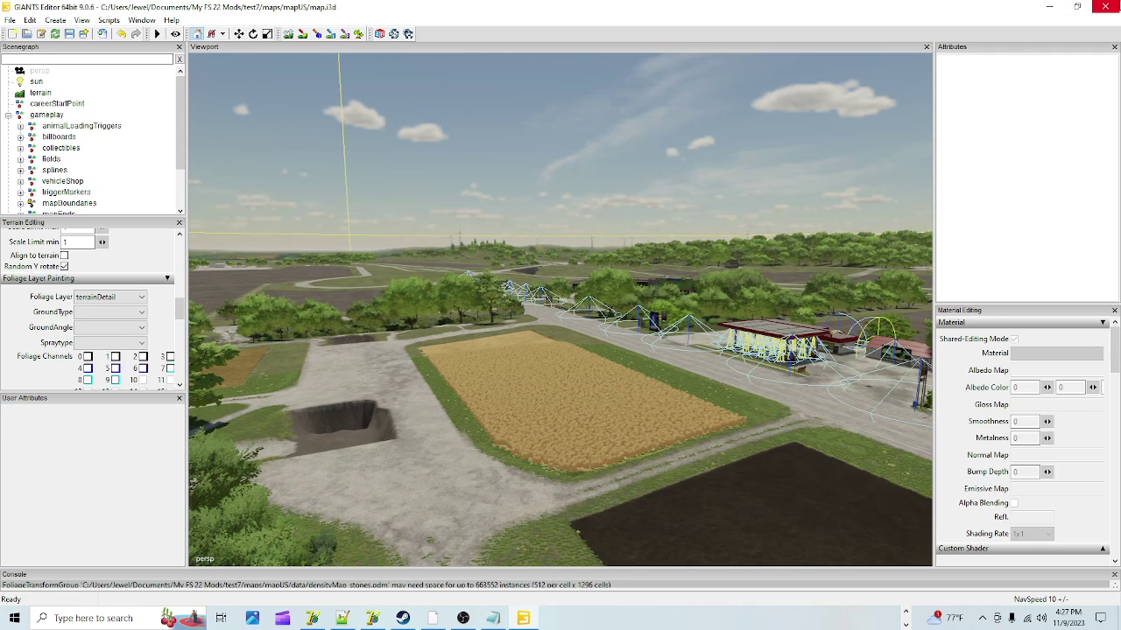
# Step: Close the 9.0.6 GIANTS Editor, saving the pending changes to the mapUS map.i3d
pyautogui.click(1105, 6)
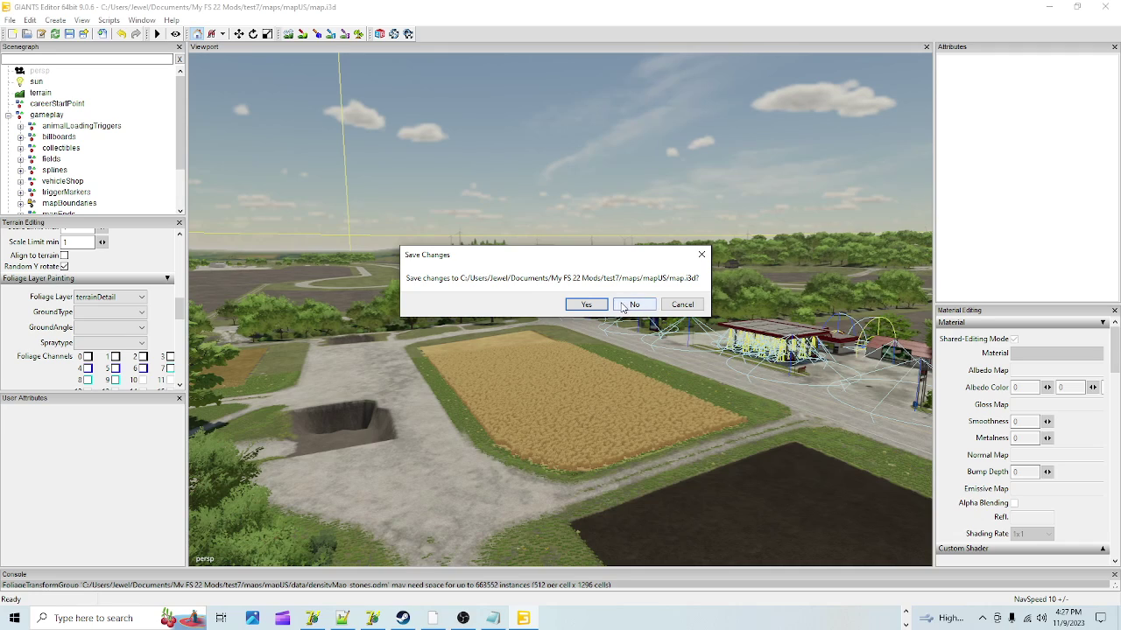
pyautogui.click(595, 304)
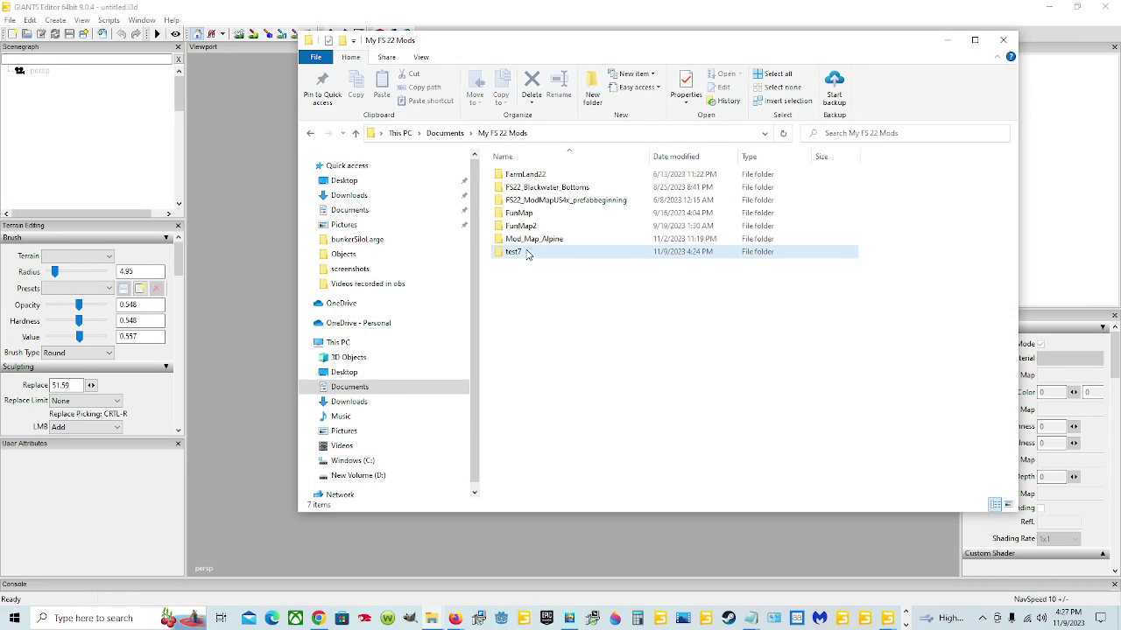
# Step: Copy the test7 mod folder
pyautogui.click(526, 253)
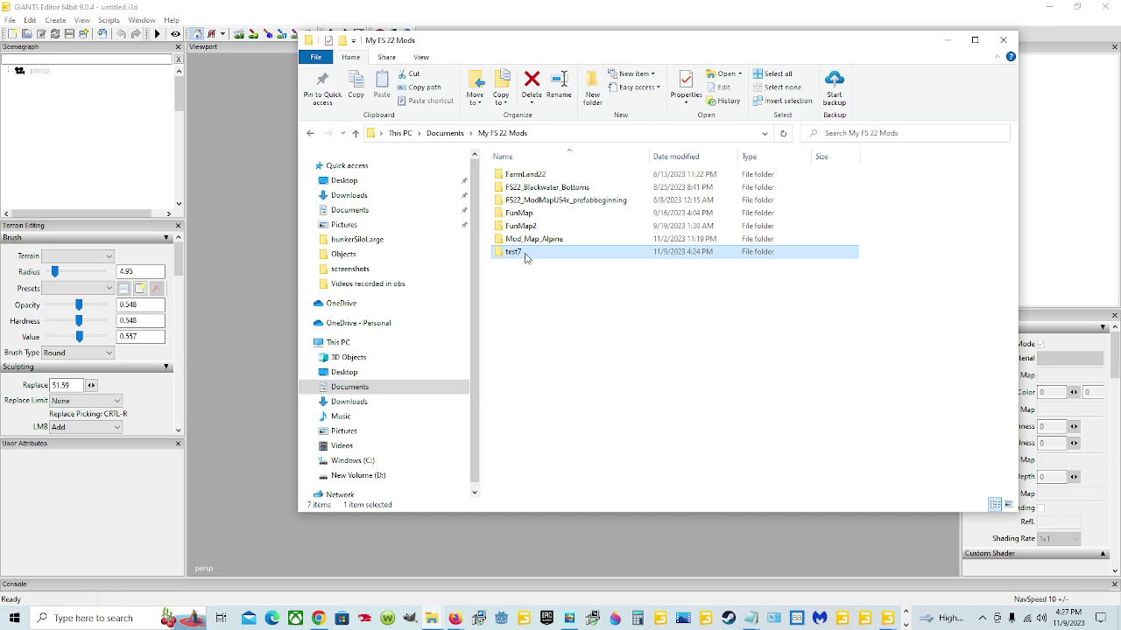
pyautogui.rightClick(526, 257)
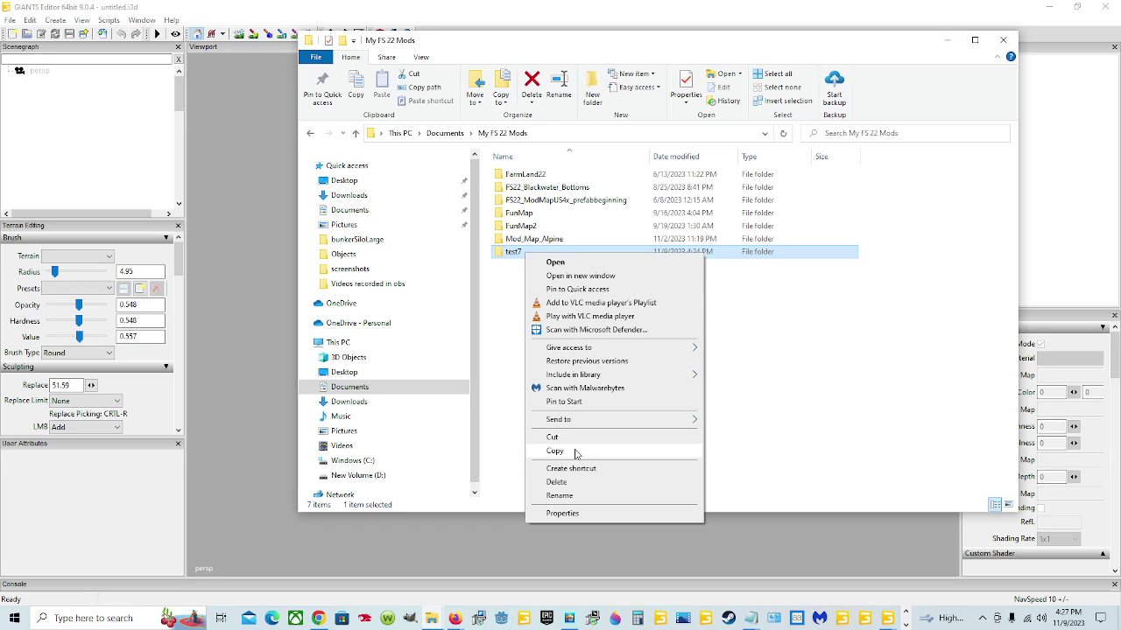
pyautogui.click(575, 452)
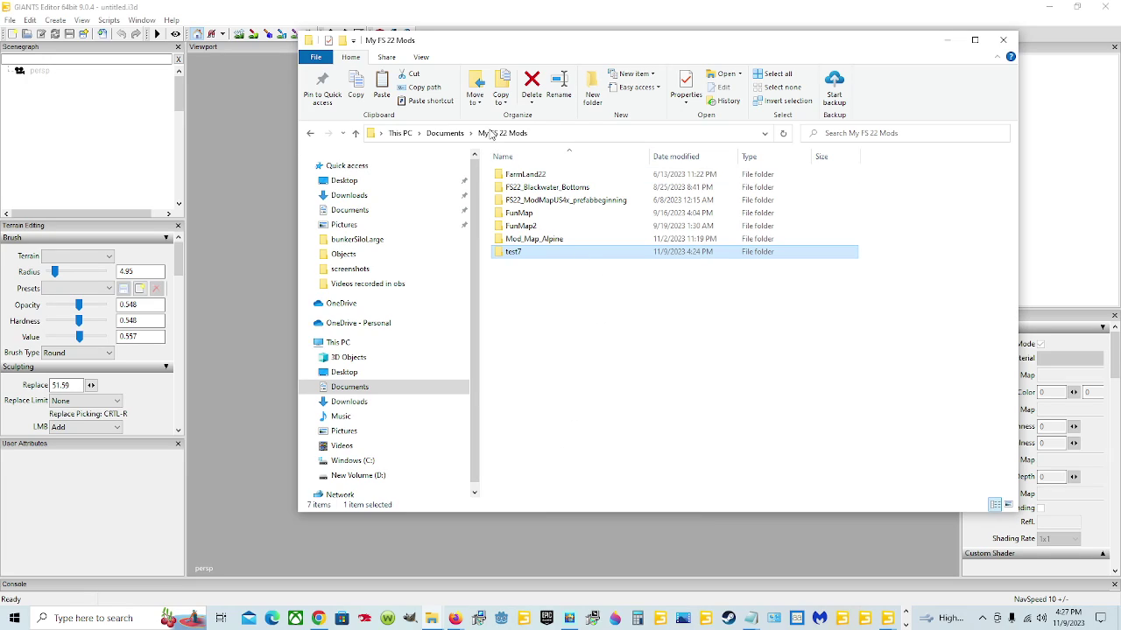
# Step: Paste test7 into Documents > My Games > FarmingSimulator2022 > mods
pyautogui.click(456, 133)
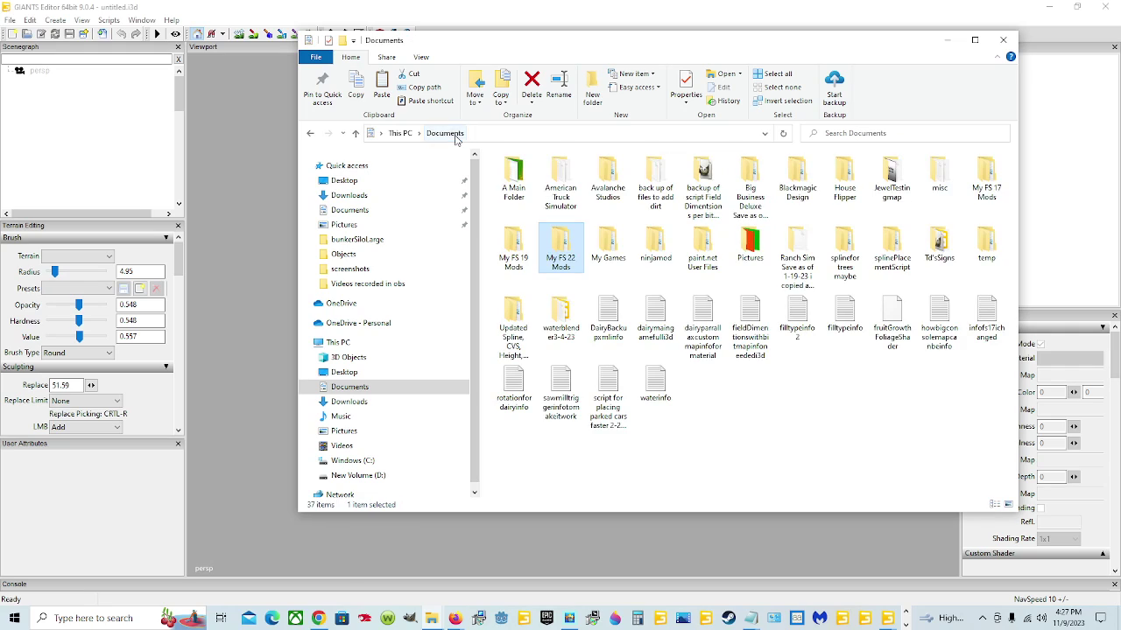
pyautogui.doubleClick(615, 253)
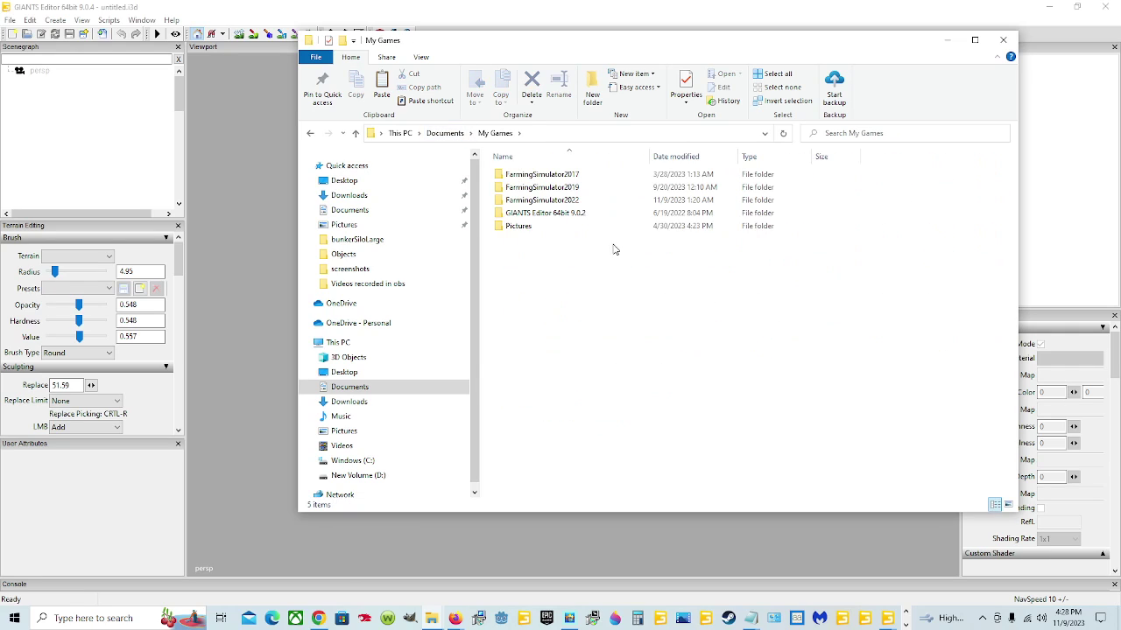
pyautogui.doubleClick(590, 202)
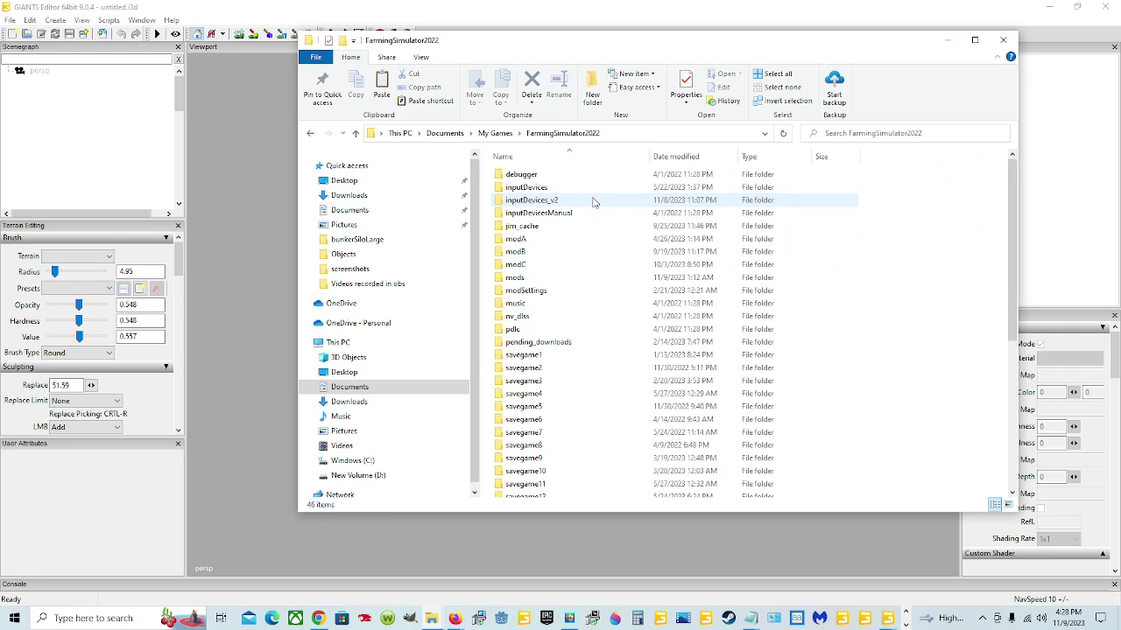
pyautogui.click(540, 279)
pyautogui.doubleClick(540, 278)
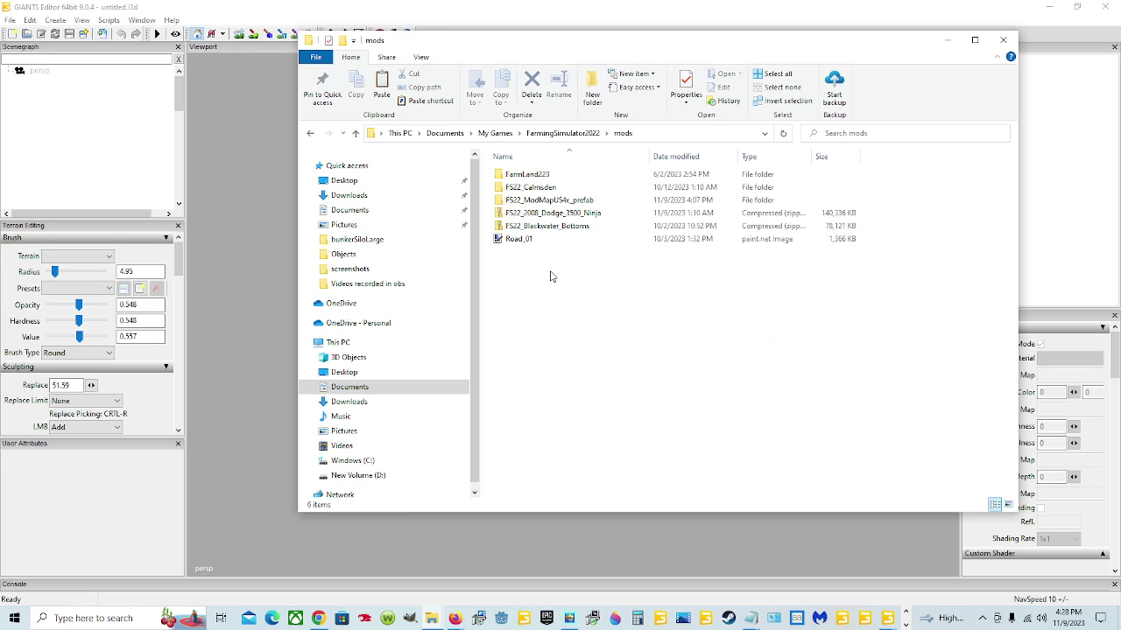
pyautogui.rightClick(574, 298)
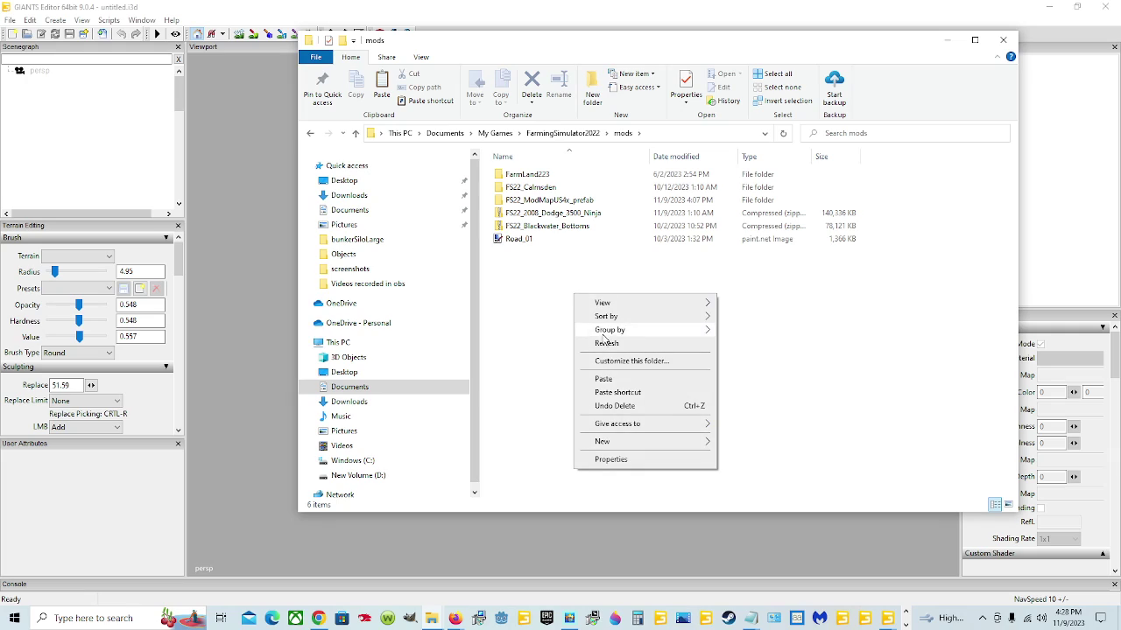
pyautogui.click(610, 386)
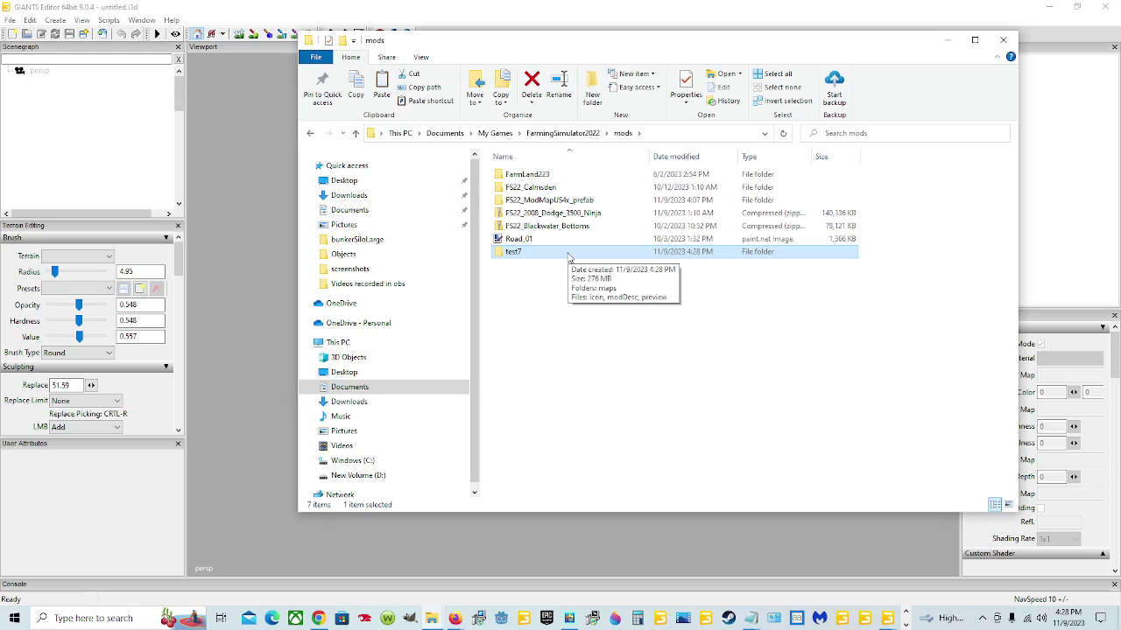
# Step: Check the copied test7 folder's contents, return to Documents, and minimize File Explorer
pyautogui.doubleClick(567, 256)
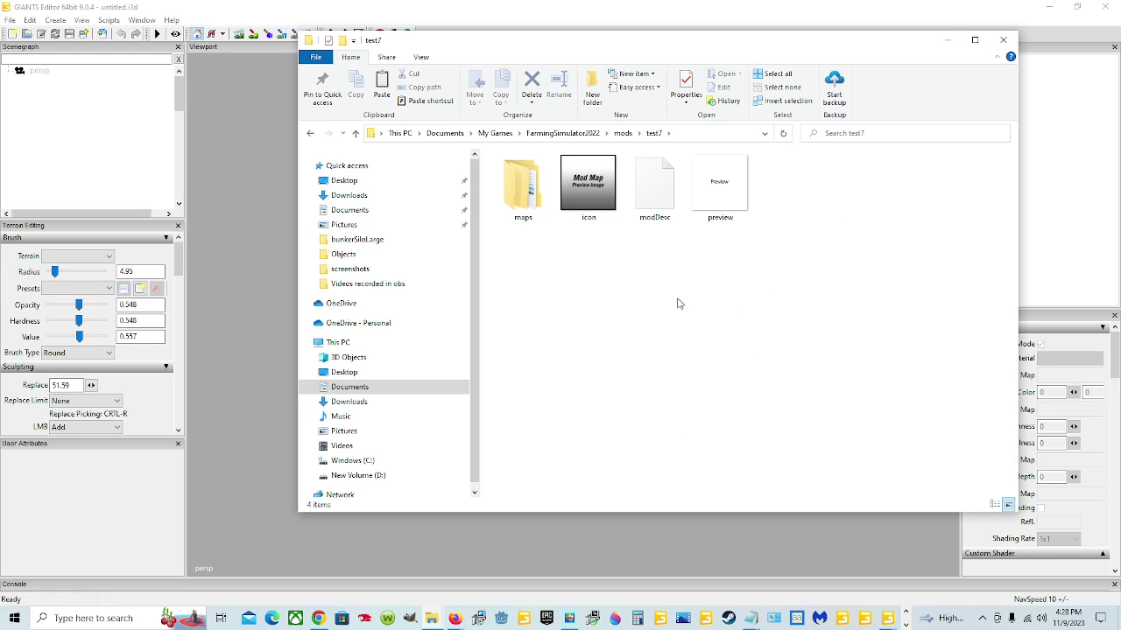
pyautogui.click(574, 135)
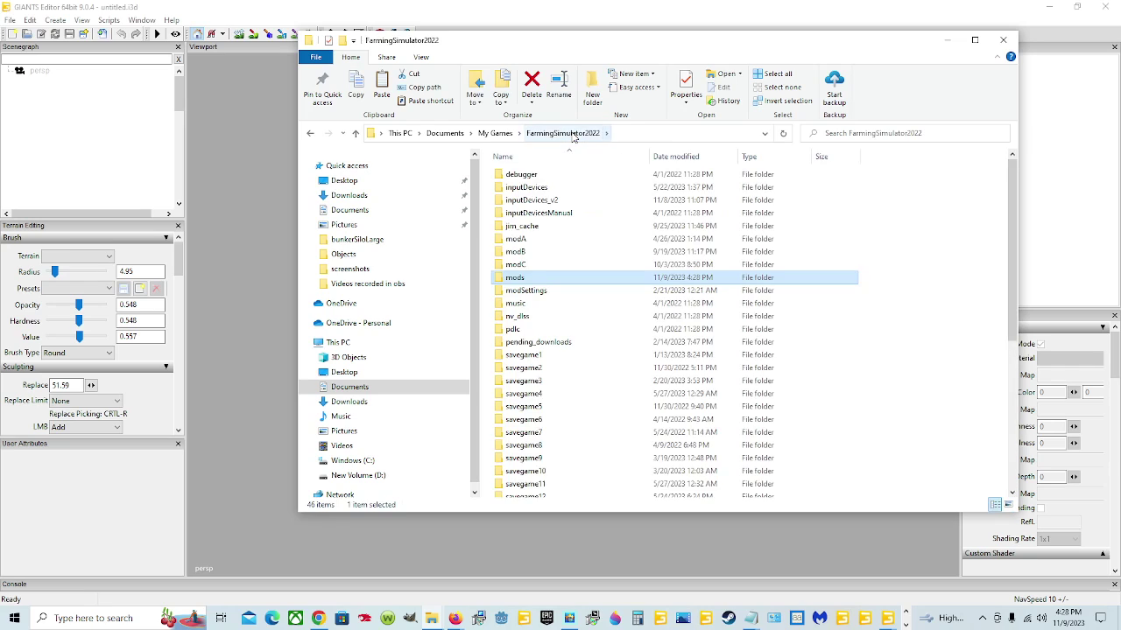
pyautogui.click(444, 133)
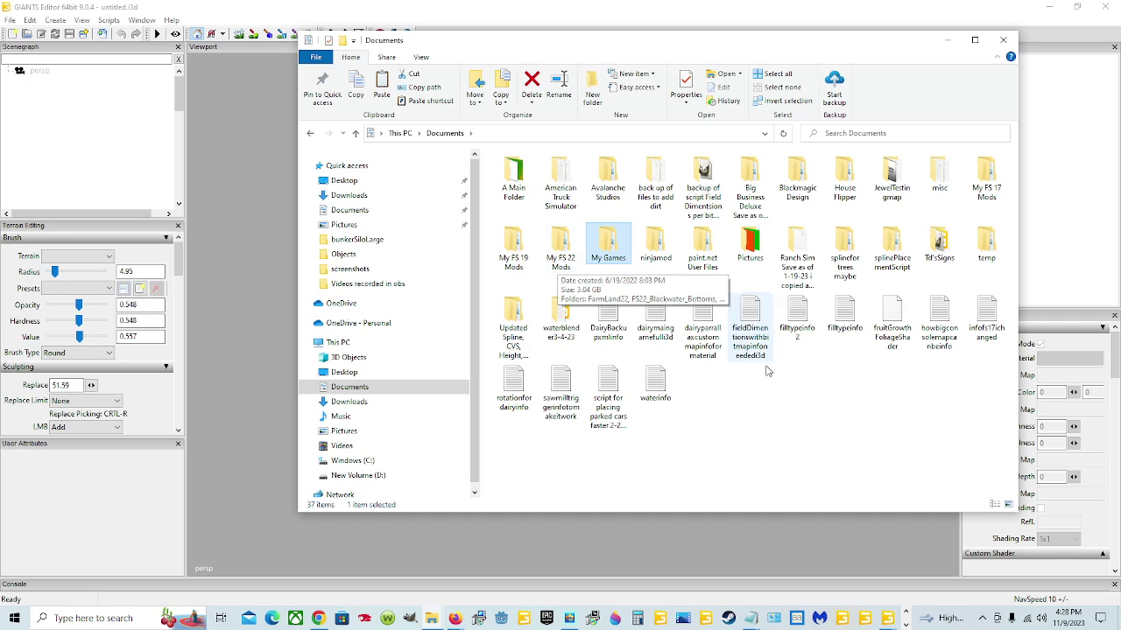
pyautogui.click(808, 418)
pyautogui.click(944, 41)
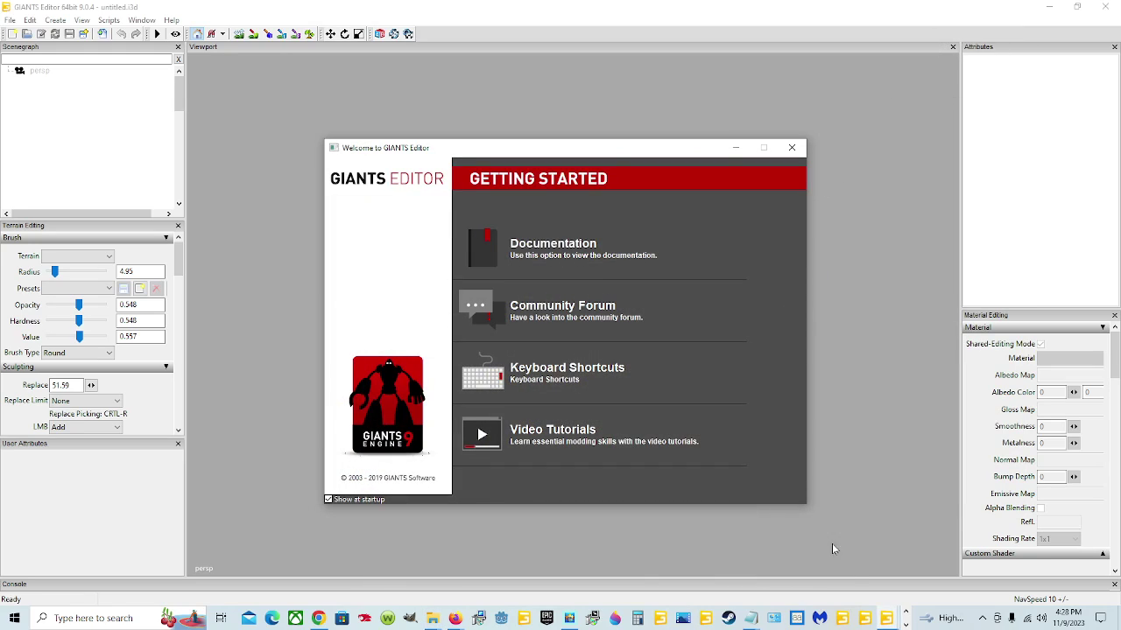
# Step: Minimize the GIANTS Editor window and the Chrome GIANTS Developer Network window
pyautogui.click(906, 625)
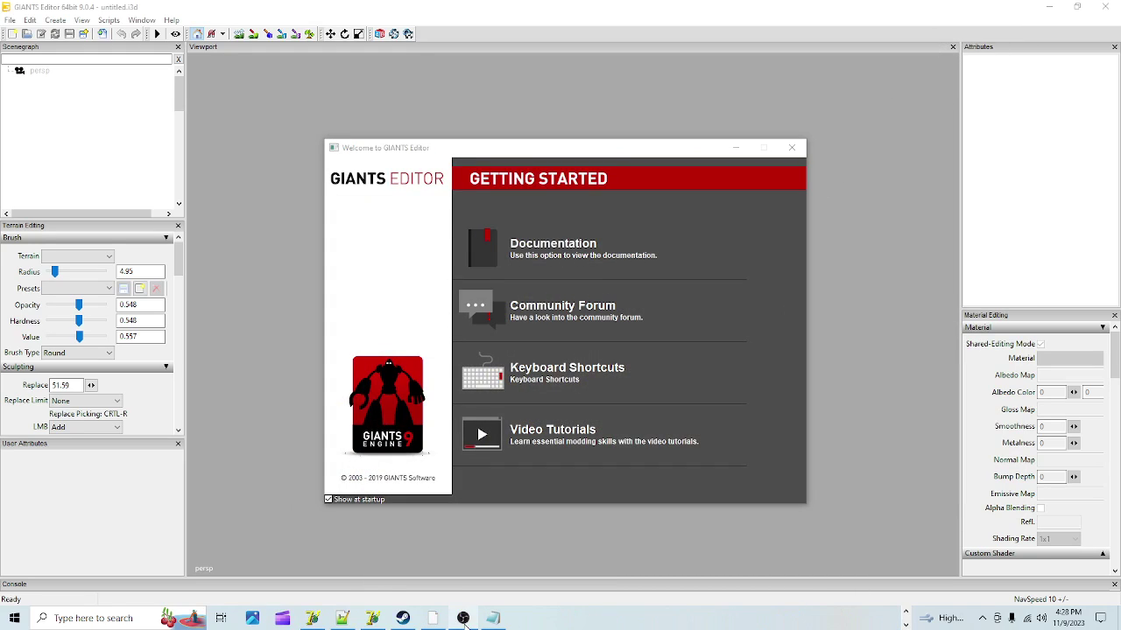
pyautogui.click(907, 614)
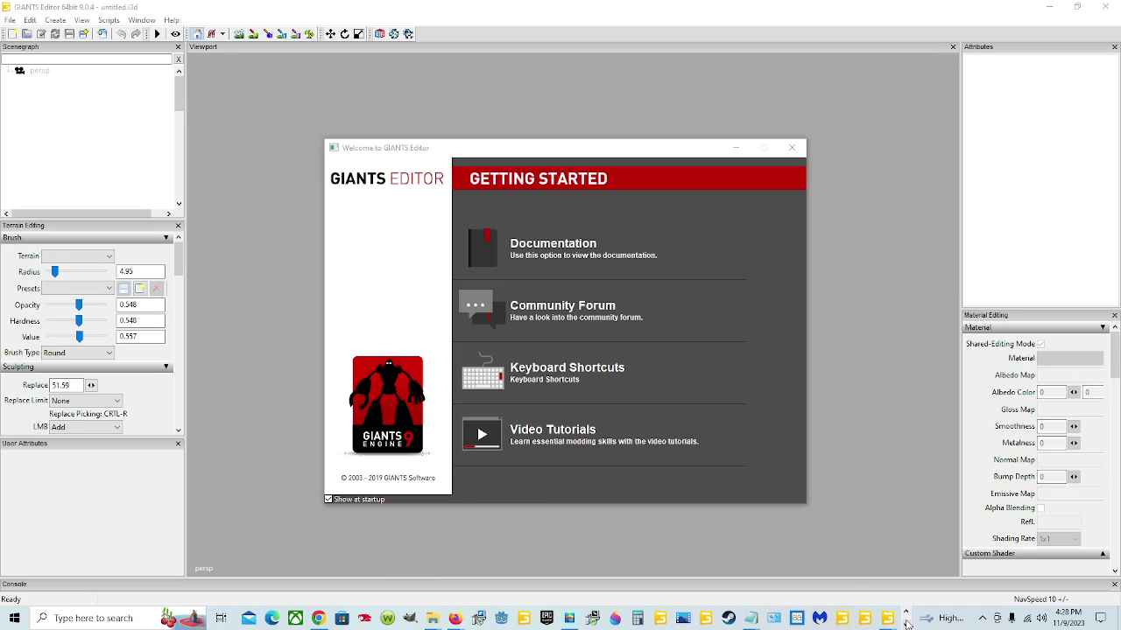
pyautogui.click(1040, 7)
pyautogui.click(1047, 9)
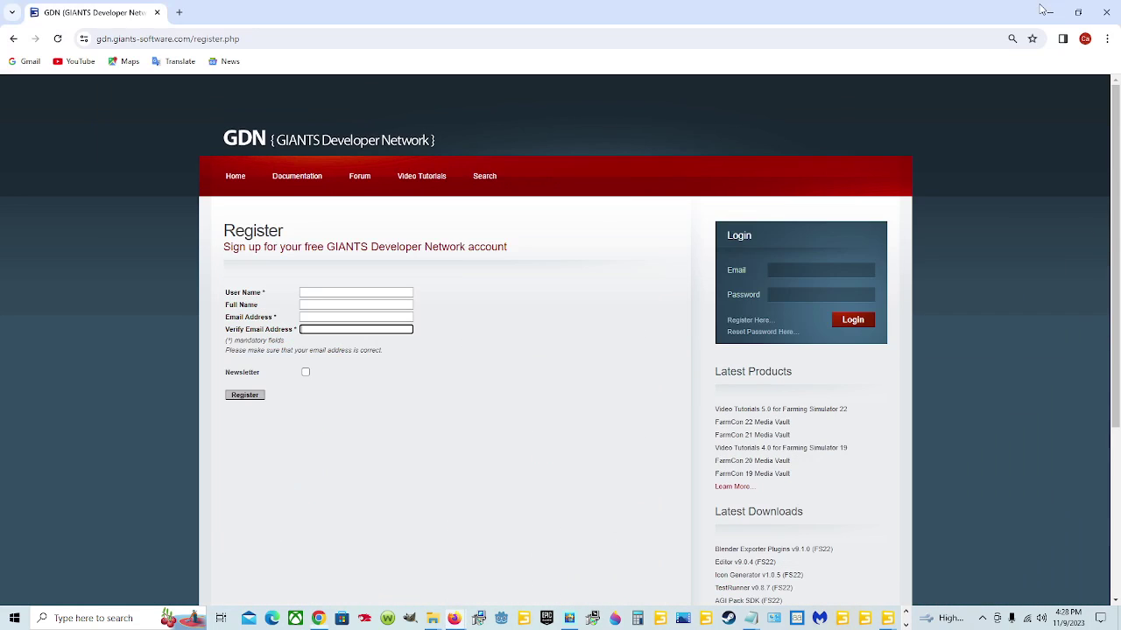
pyautogui.click(1047, 9)
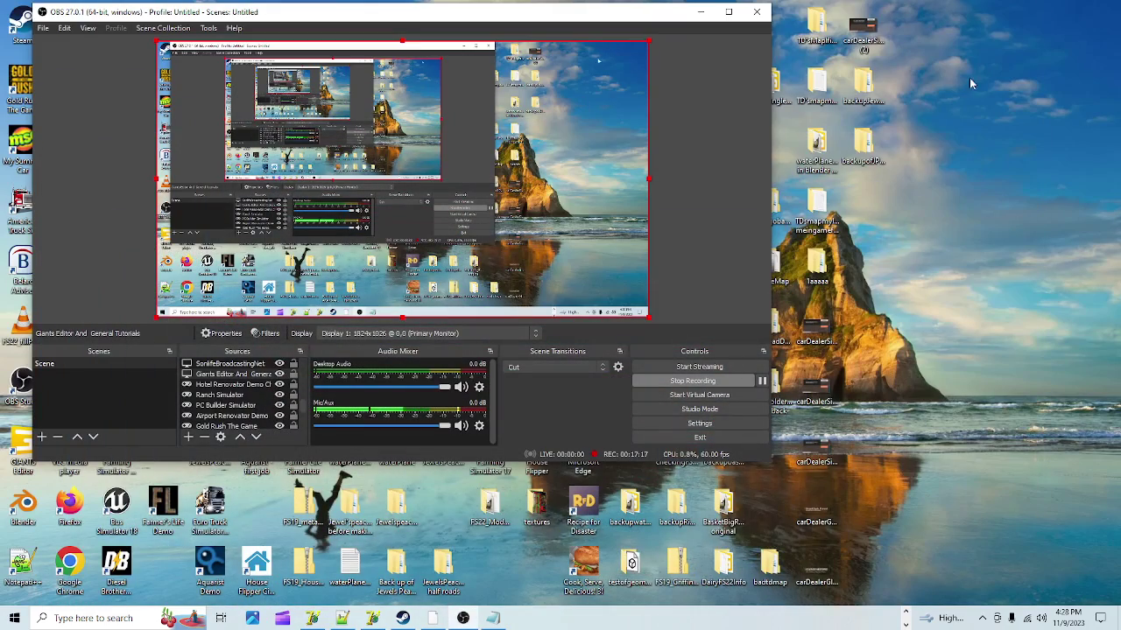
# Step: Pin GIANTS Editor to the taskbar from its desktop shortcut and launch it from the taskbar
pyautogui.click(700, 12)
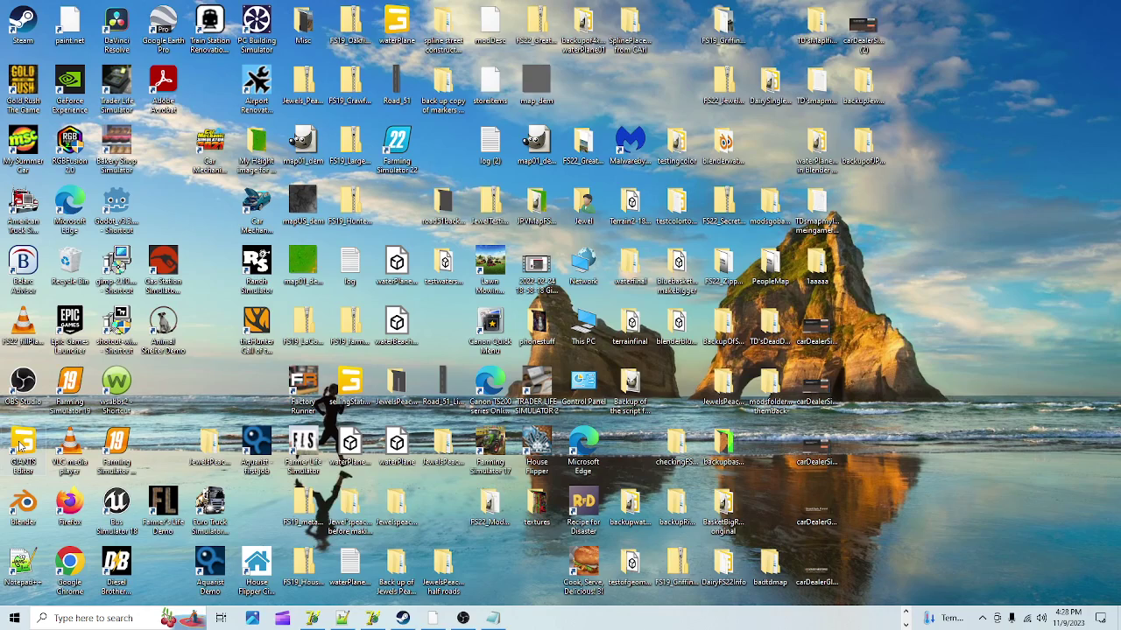
pyautogui.rightClick(25, 444)
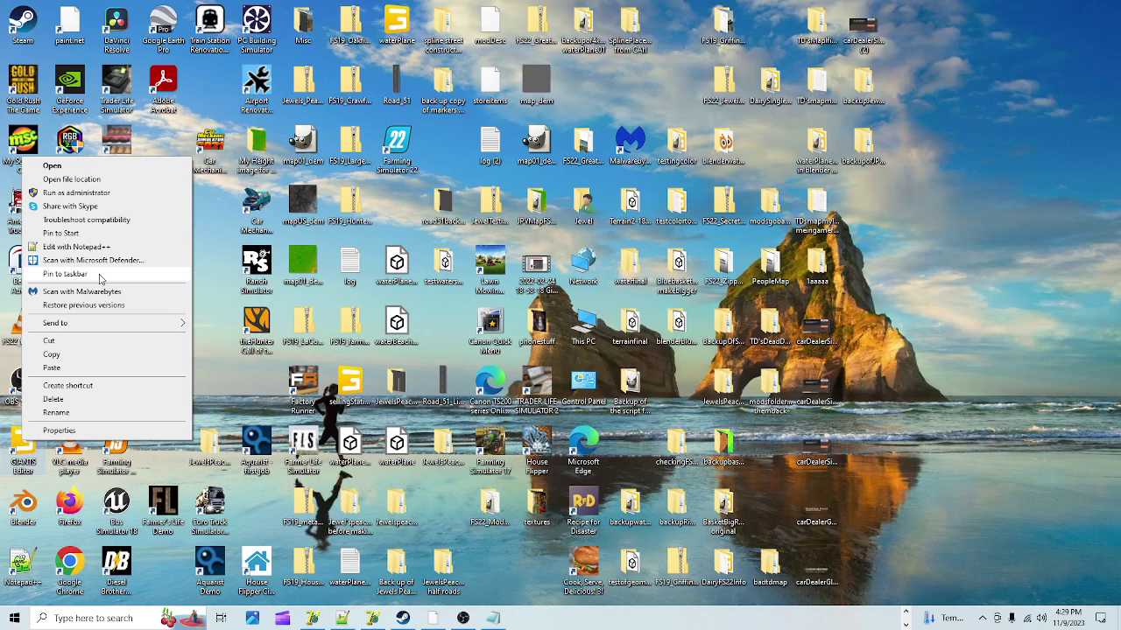
pyautogui.click(99, 278)
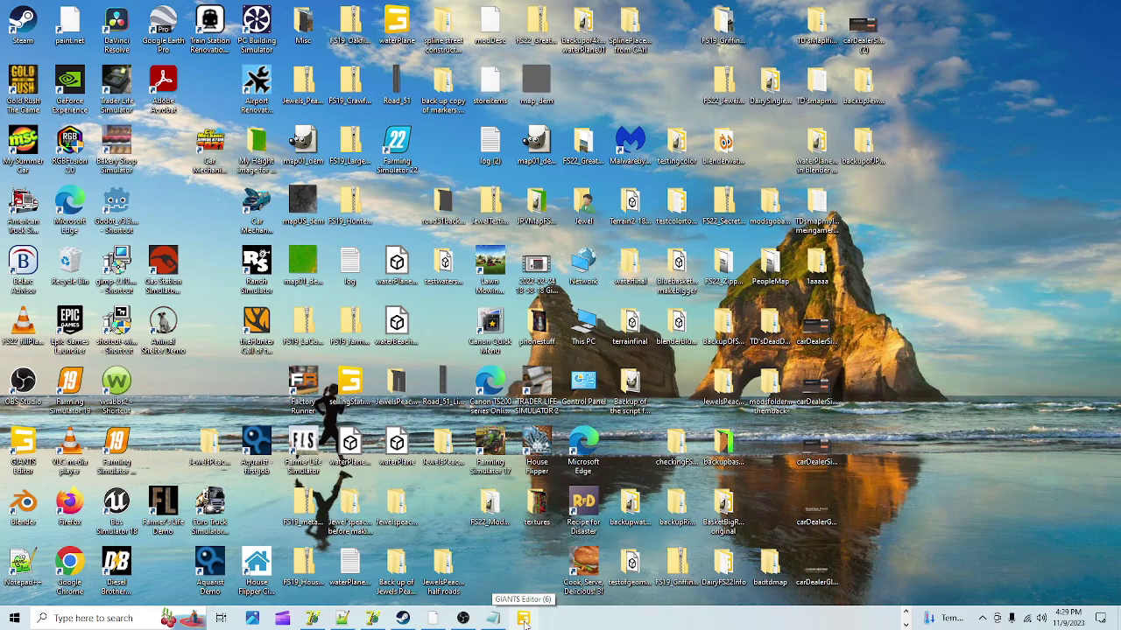
pyautogui.rightClick(524, 620)
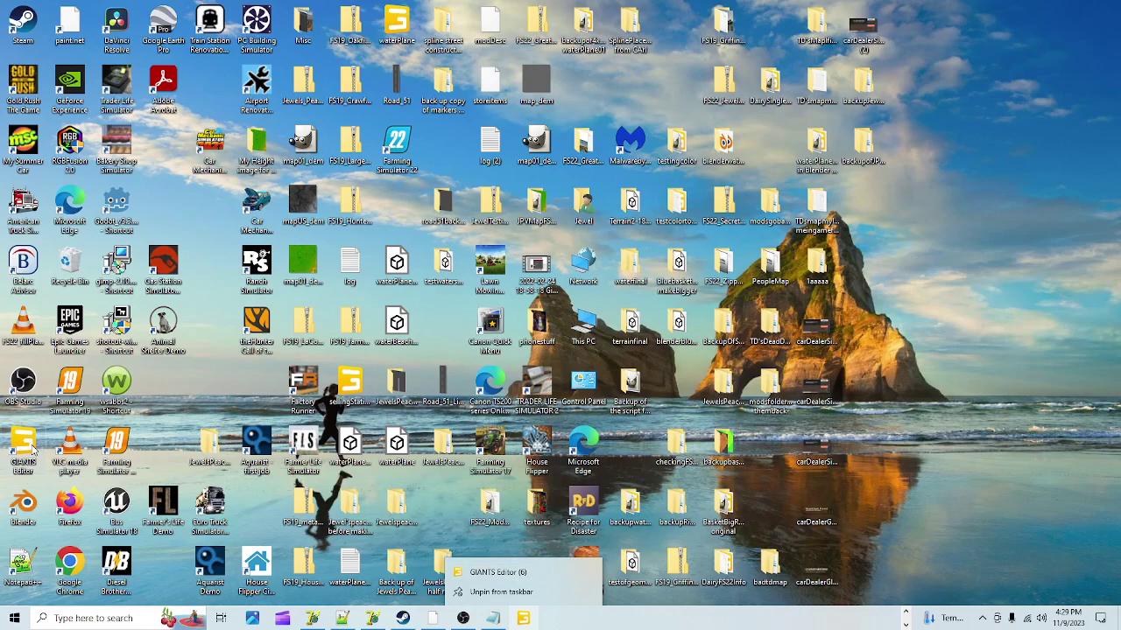
pyautogui.click(528, 576)
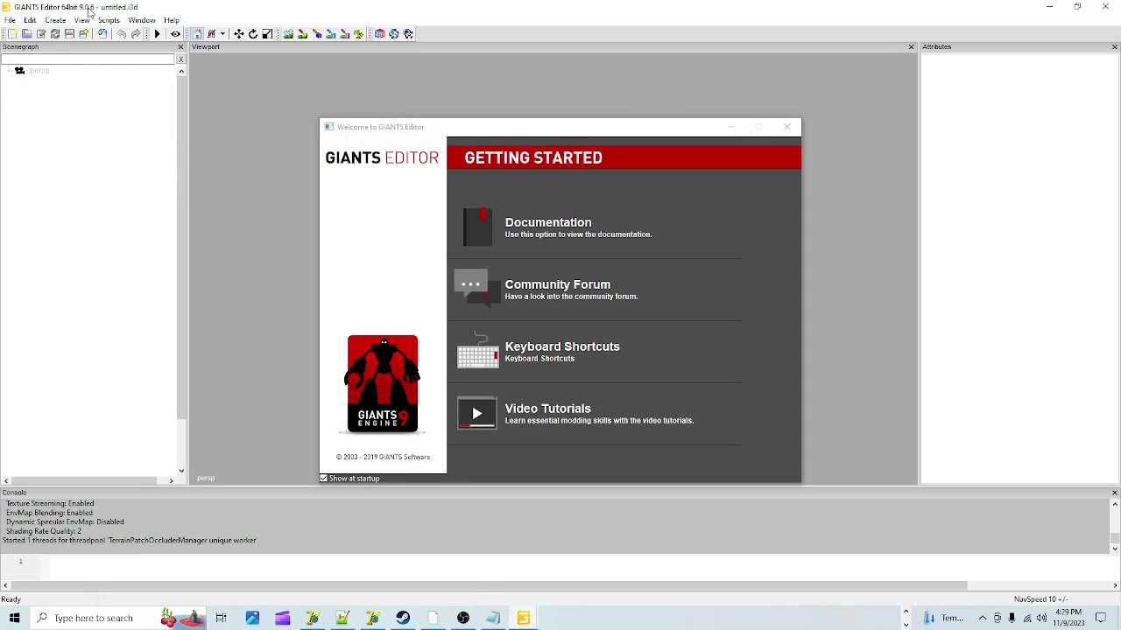
# Step: Close the Welcome to GIANTS Editor dialog to reveal the empty untitled.i3d scene
pyautogui.click(787, 127)
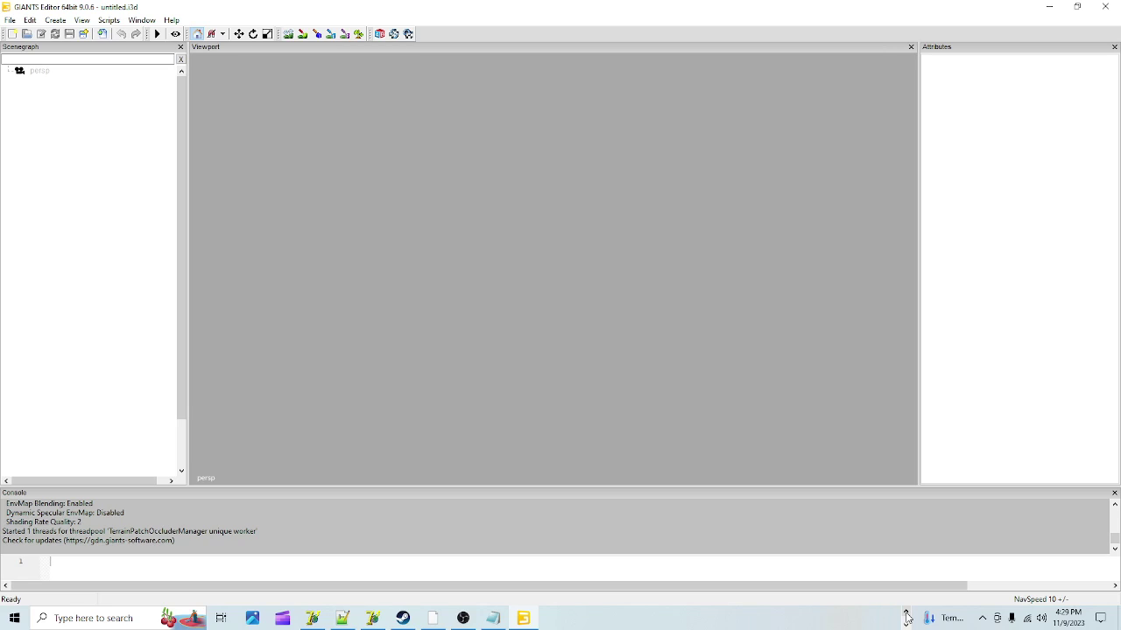
pyautogui.click(906, 616)
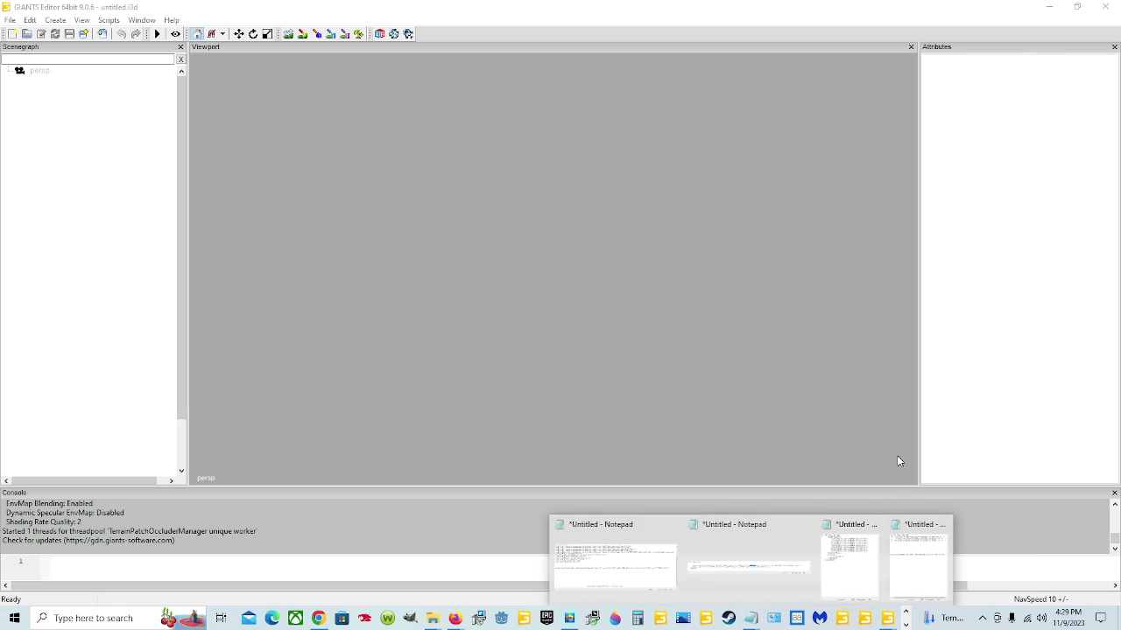